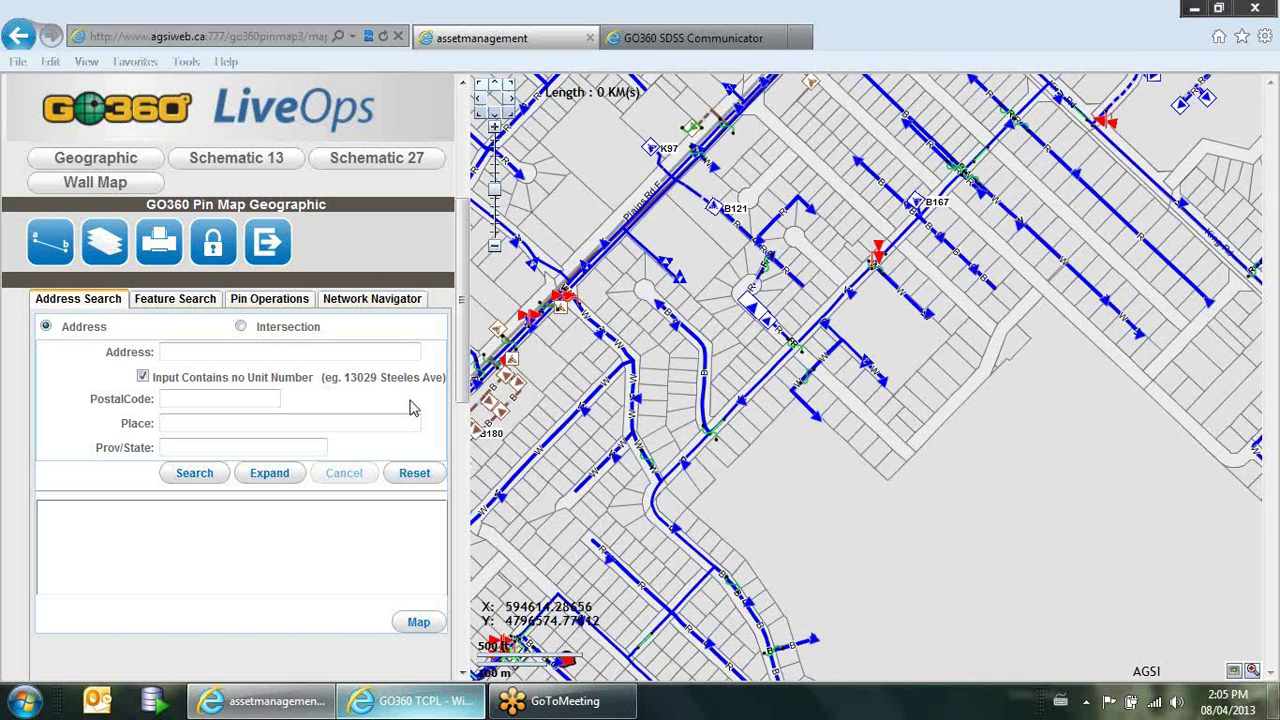
Step: Bring up the waiting Apple Software Update window and close it without installing anything
{"action": "left_click", "coordinate": [157, 304]}
{"action": "left_click", "coordinate": [96, 311]}
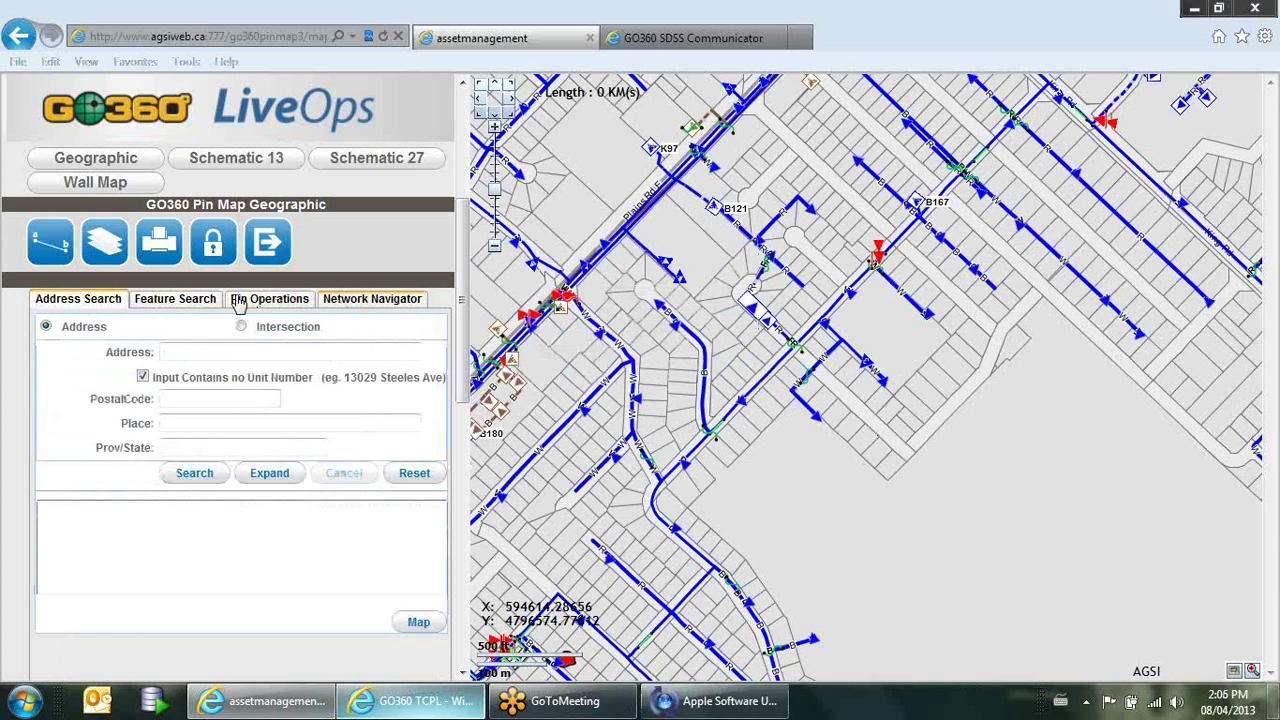
{"action": "left_click", "coordinate": [722, 701]}
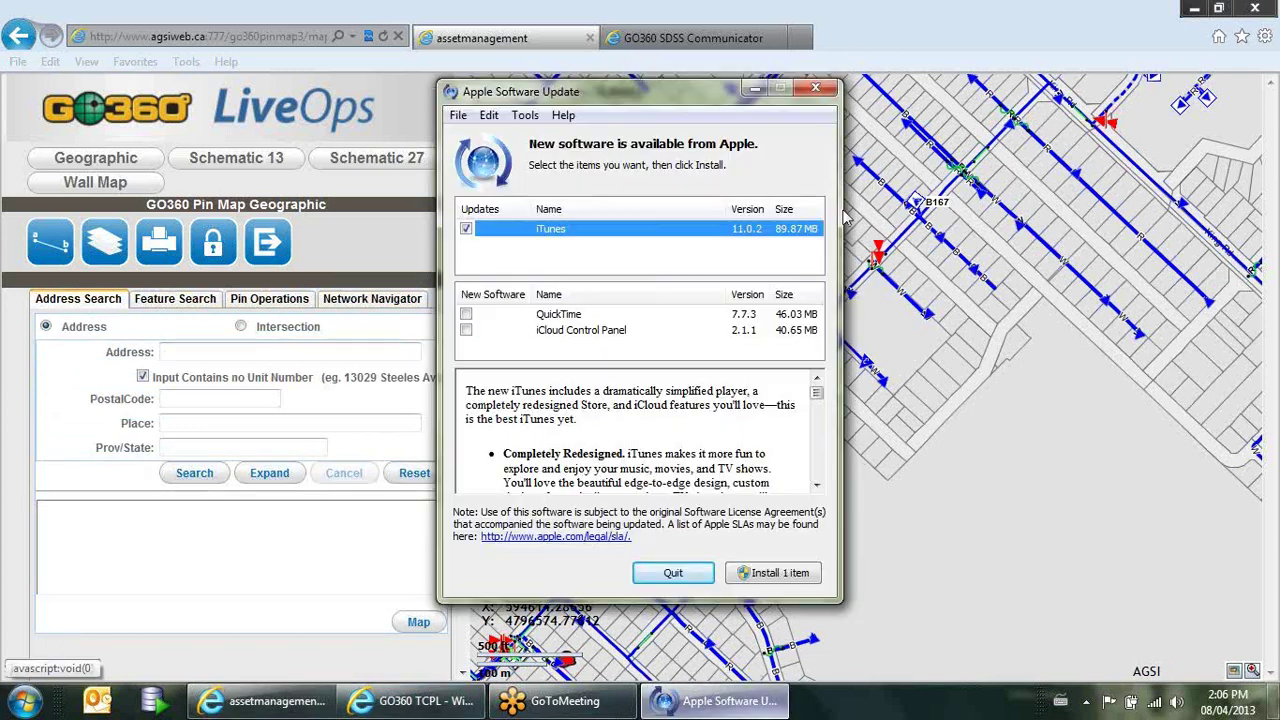
{"action": "left_click", "coordinate": [833, 91]}
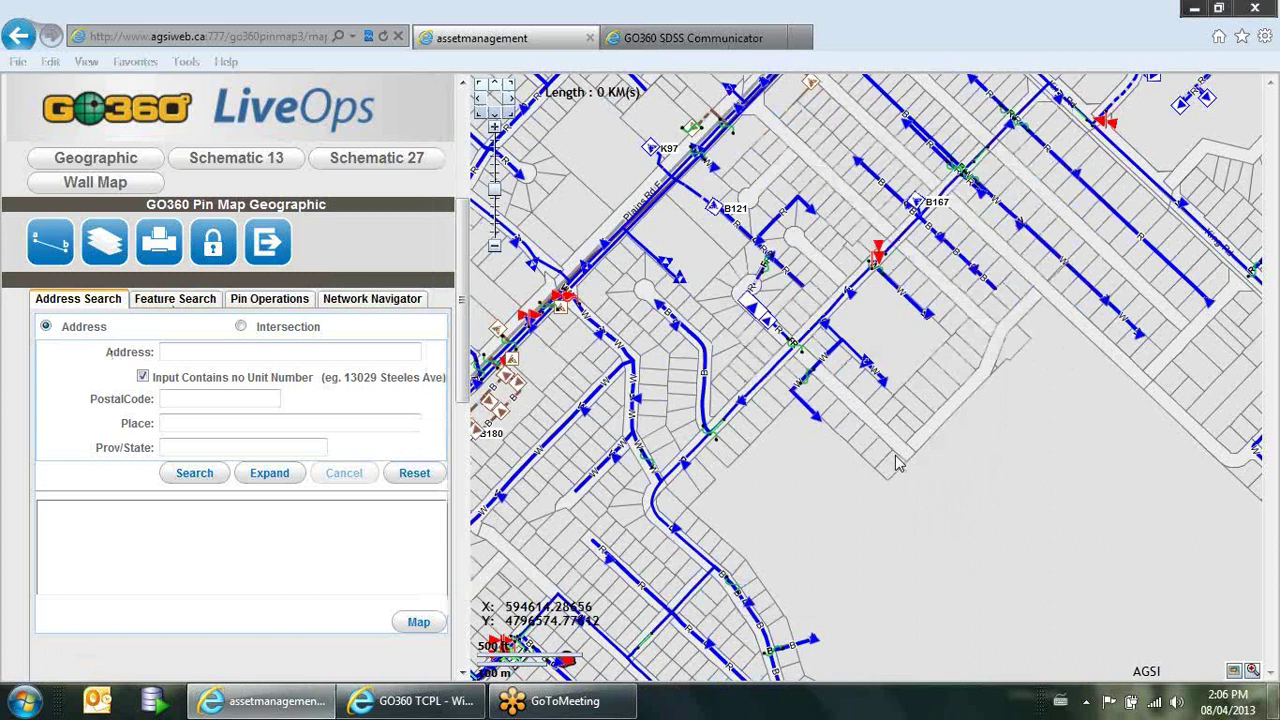
Step: Explore the map around Plains Rd E and examine the detailed network near Nora Dr and Glen Acres Crt
{"action": "left_click_drag", "start_coordinate": [1040, 575], "coordinate": [931, 419]}
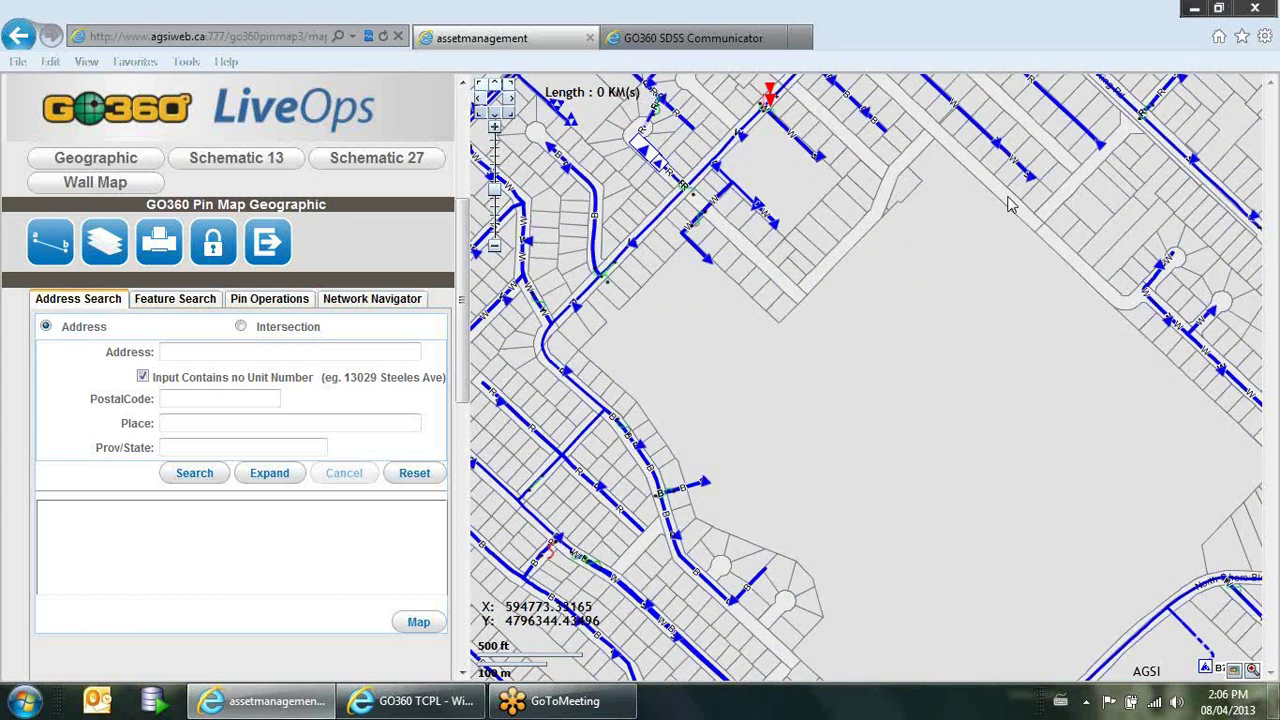
{"action": "left_click", "coordinate": [481, 92]}
{"action": "left_click", "coordinate": [481, 92]}
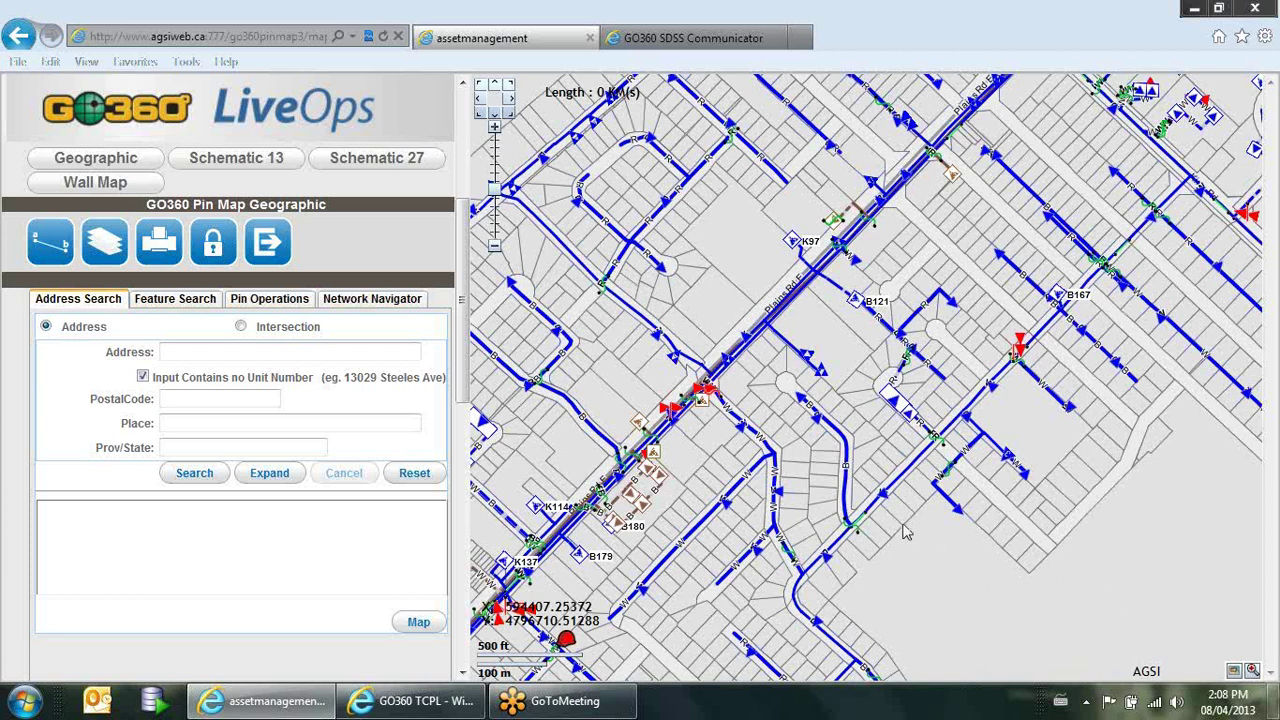
{"action": "scroll", "coordinate": [867, 491], "scroll_direction": "up", "scroll_amount": 2}
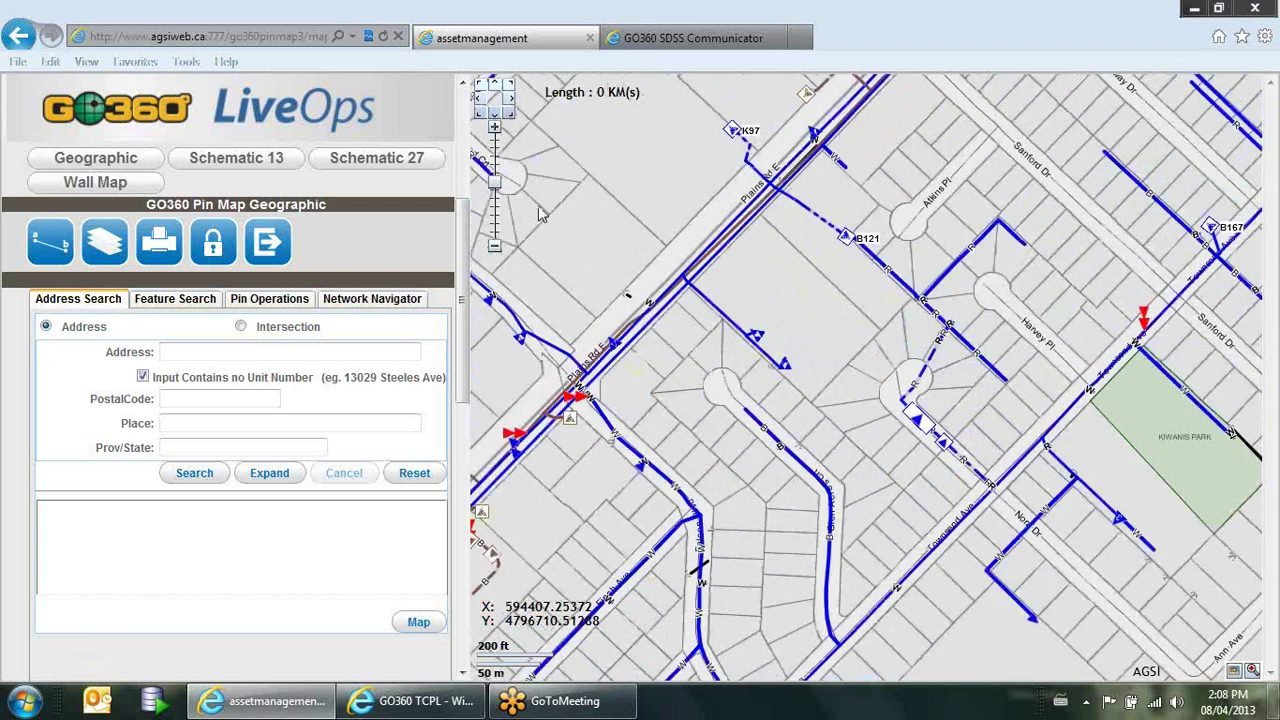
{"action": "left_click", "coordinate": [494, 129]}
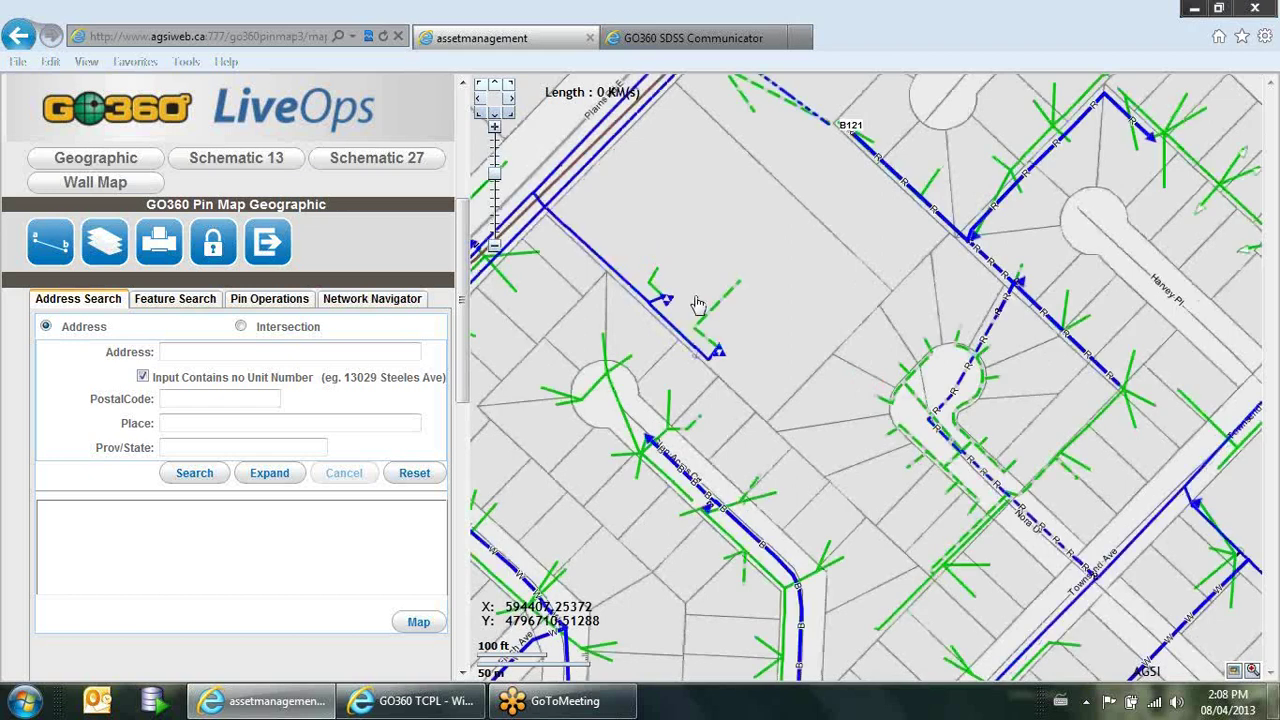
{"action": "mouse_move", "coordinate": [906, 474]}
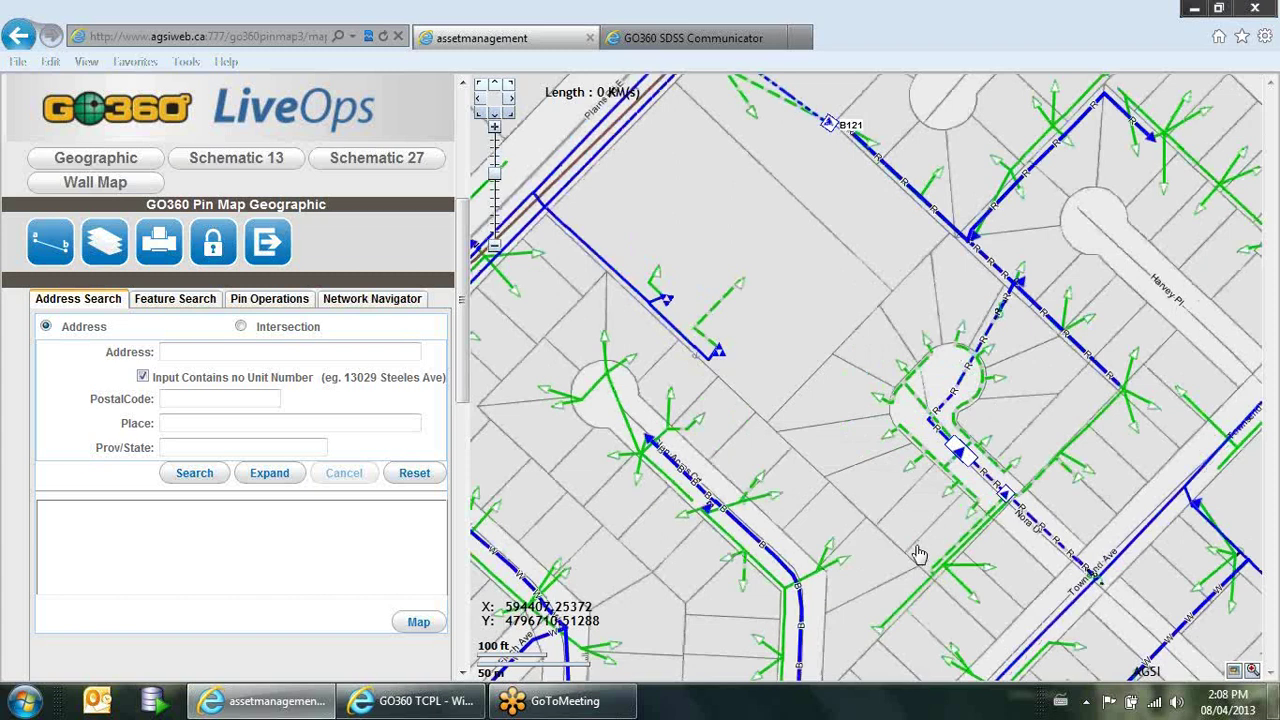
{"action": "mouse_move", "coordinate": [768, 508]}
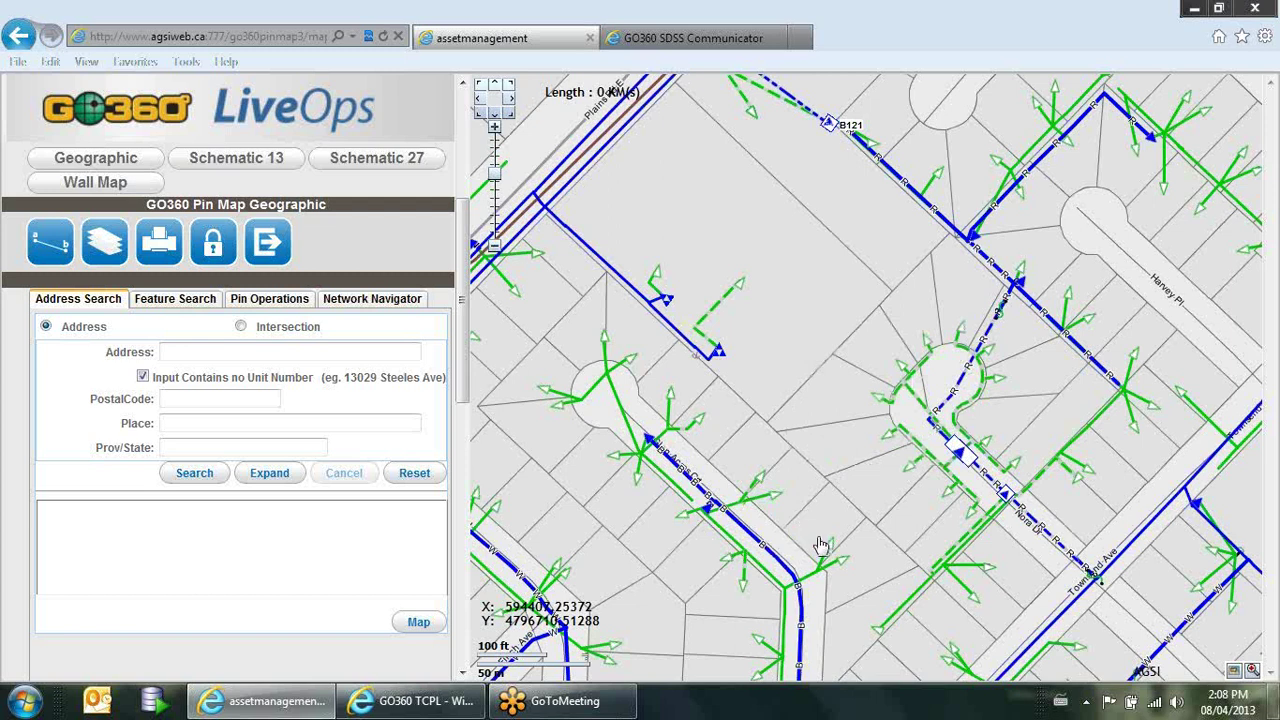
Step: Switch the Secondary Conductors and Meter Bank map layers off and back on, and leave the layer list
{"action": "left_click", "coordinate": [116, 246]}
{"action": "left_click_drag", "start_coordinate": [305, 368], "coordinate": [297, 449]}
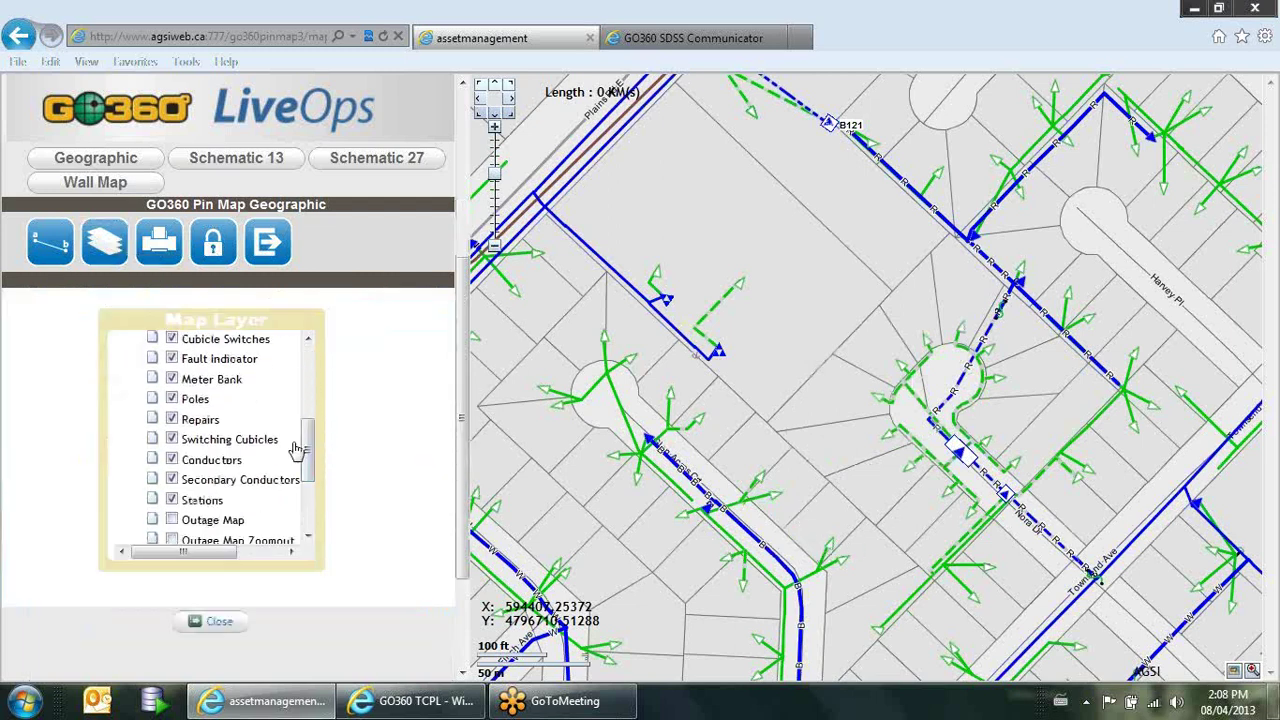
{"action": "left_click", "coordinate": [172, 480]}
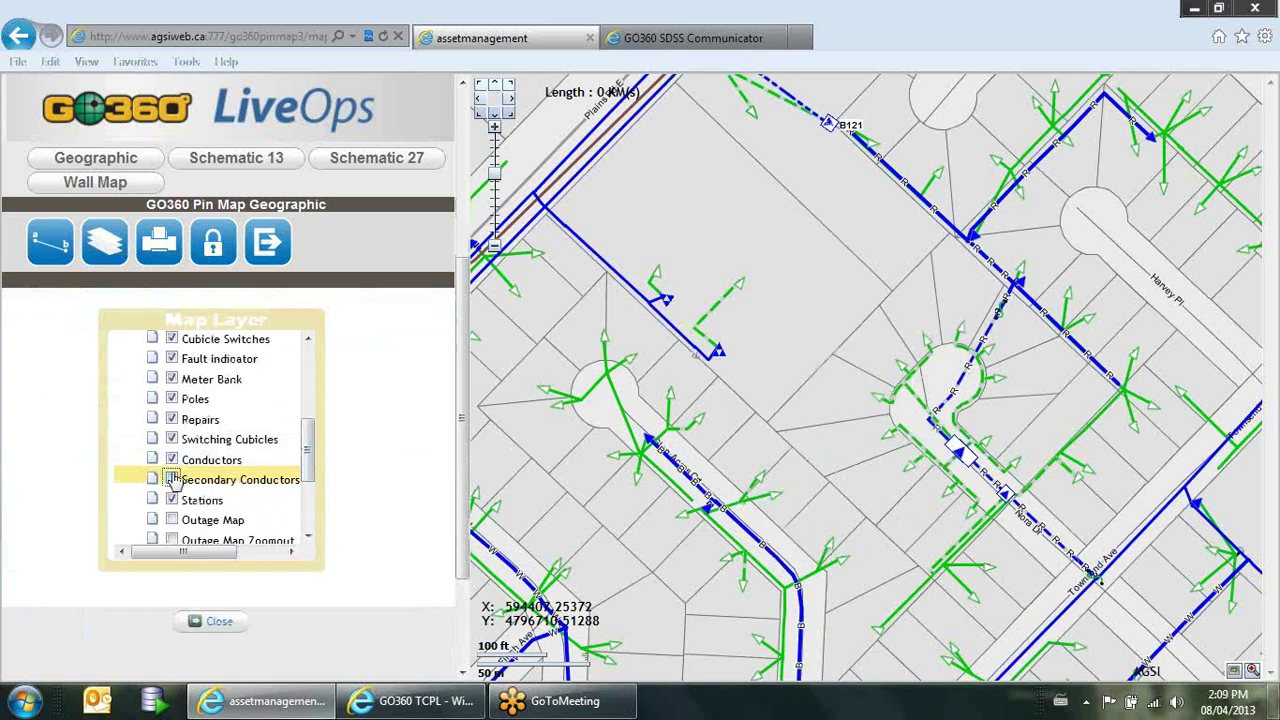
{"action": "left_click", "coordinate": [171, 379]}
{"action": "left_click", "coordinate": [171, 380]}
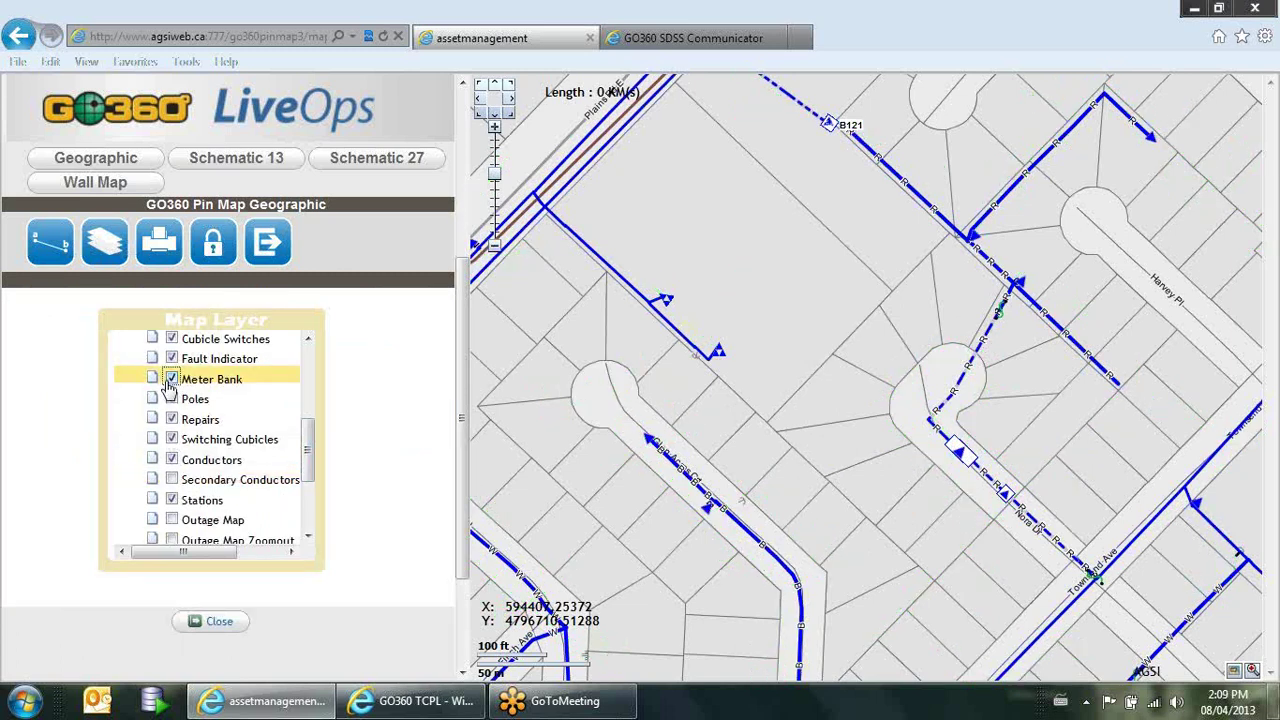
{"action": "left_click", "coordinate": [172, 480]}
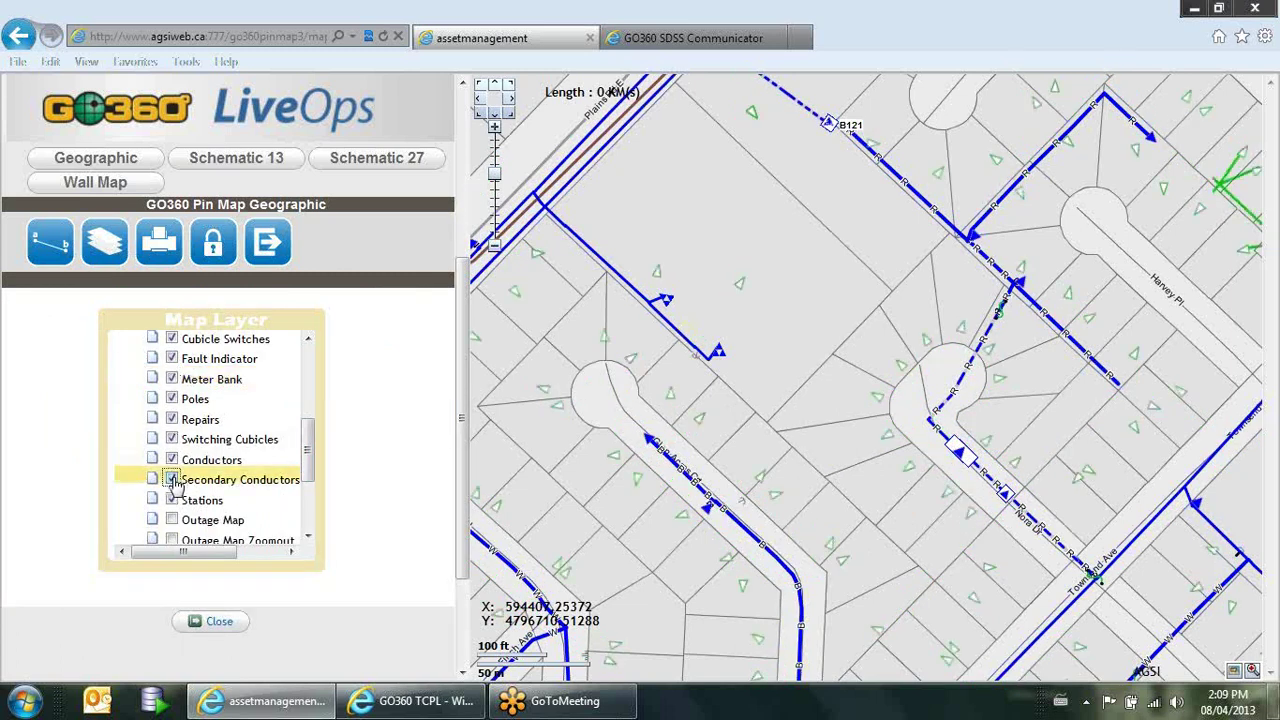
{"action": "left_click", "coordinate": [218, 625]}
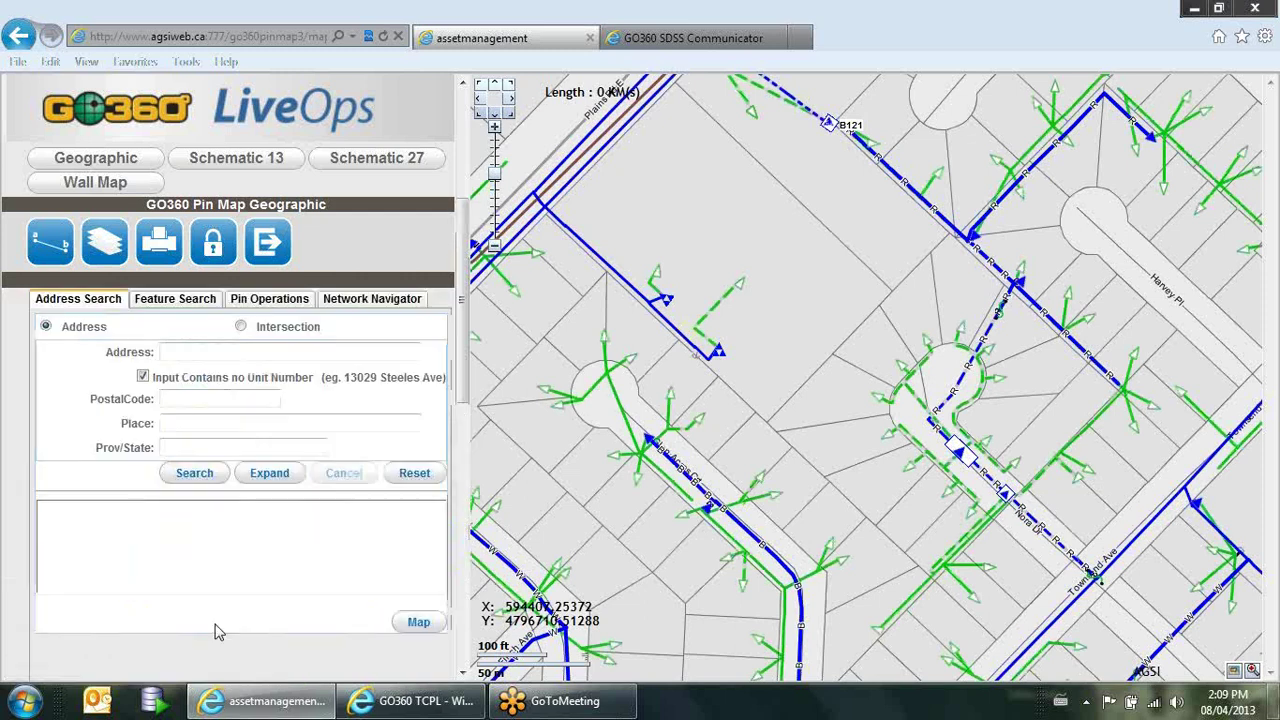
Step: Use the overview map to centre the view near Plains Rd E and Falcon Blvd, and close the overview
{"action": "left_click", "coordinate": [1234, 670]}
{"action": "left_click_drag", "start_coordinate": [1158, 612], "coordinate": [1135, 630]}
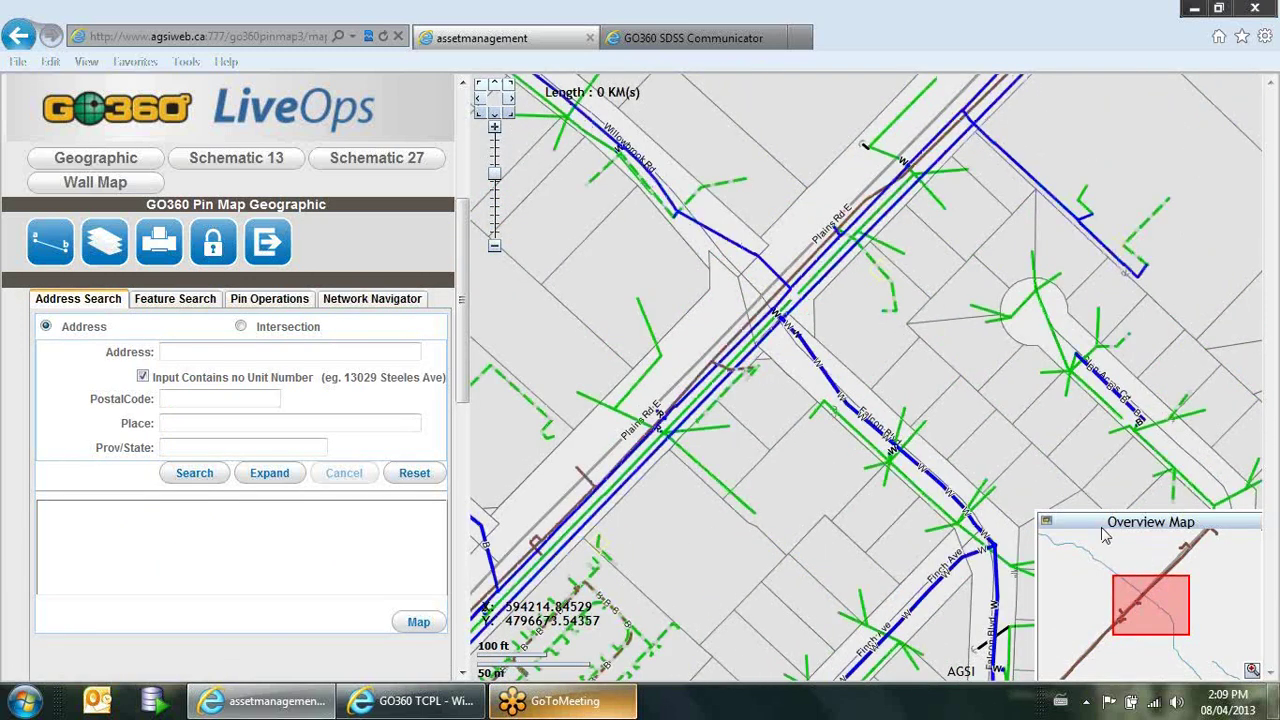
{"action": "left_click", "coordinate": [1045, 525]}
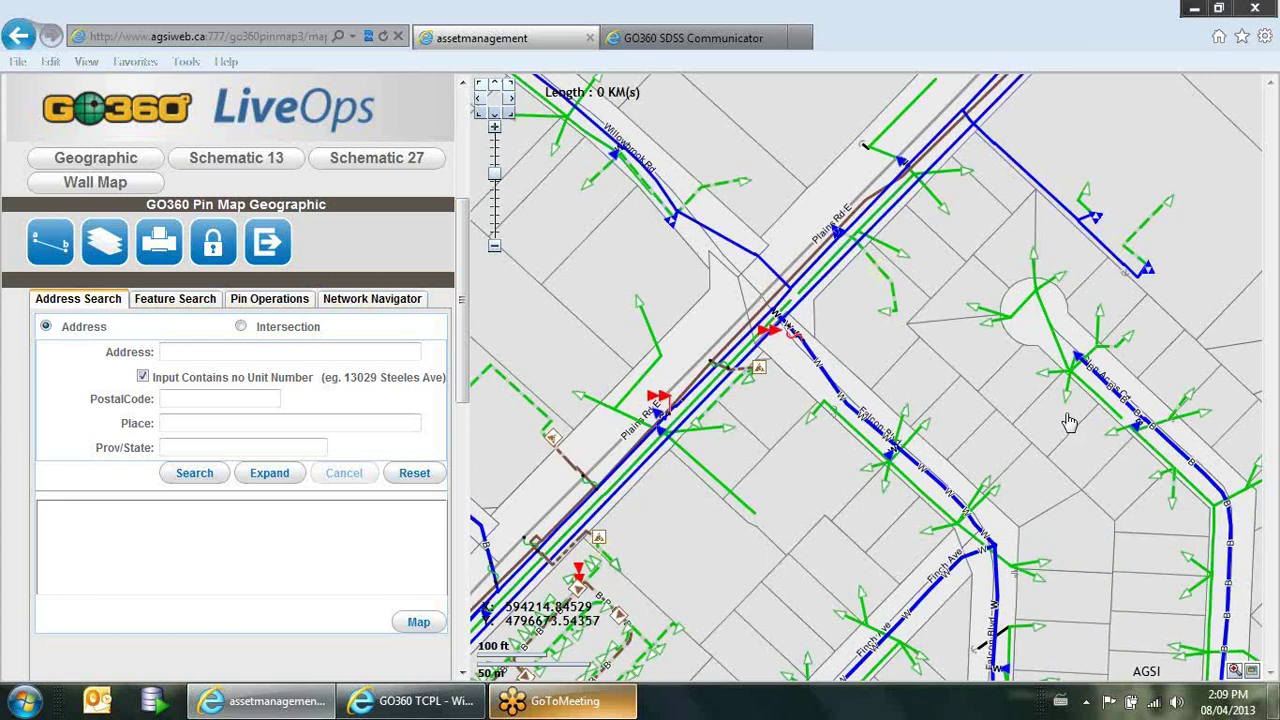
Step: Review the attributes of a meter bank and of pole-mounted transformer B125 on Glen Acres Crt
{"action": "mouse_move", "coordinate": [1080, 357]}
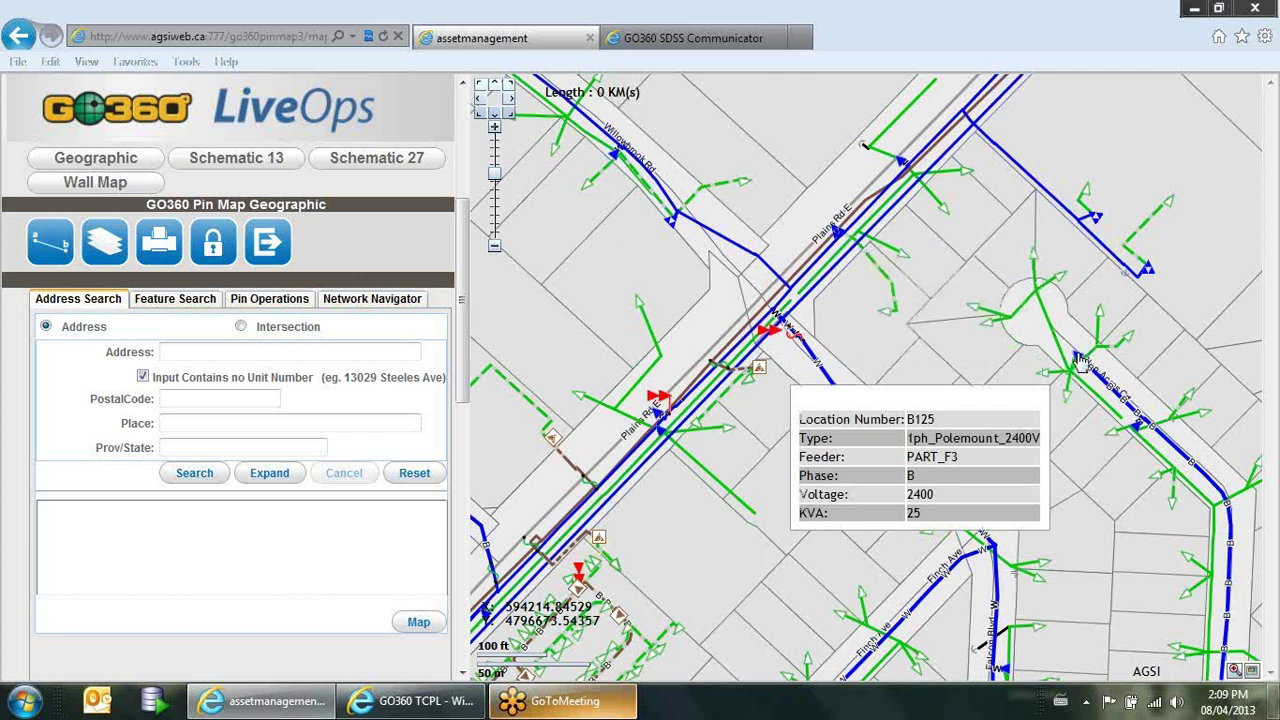
{"action": "mouse_move", "coordinate": [1044, 382]}
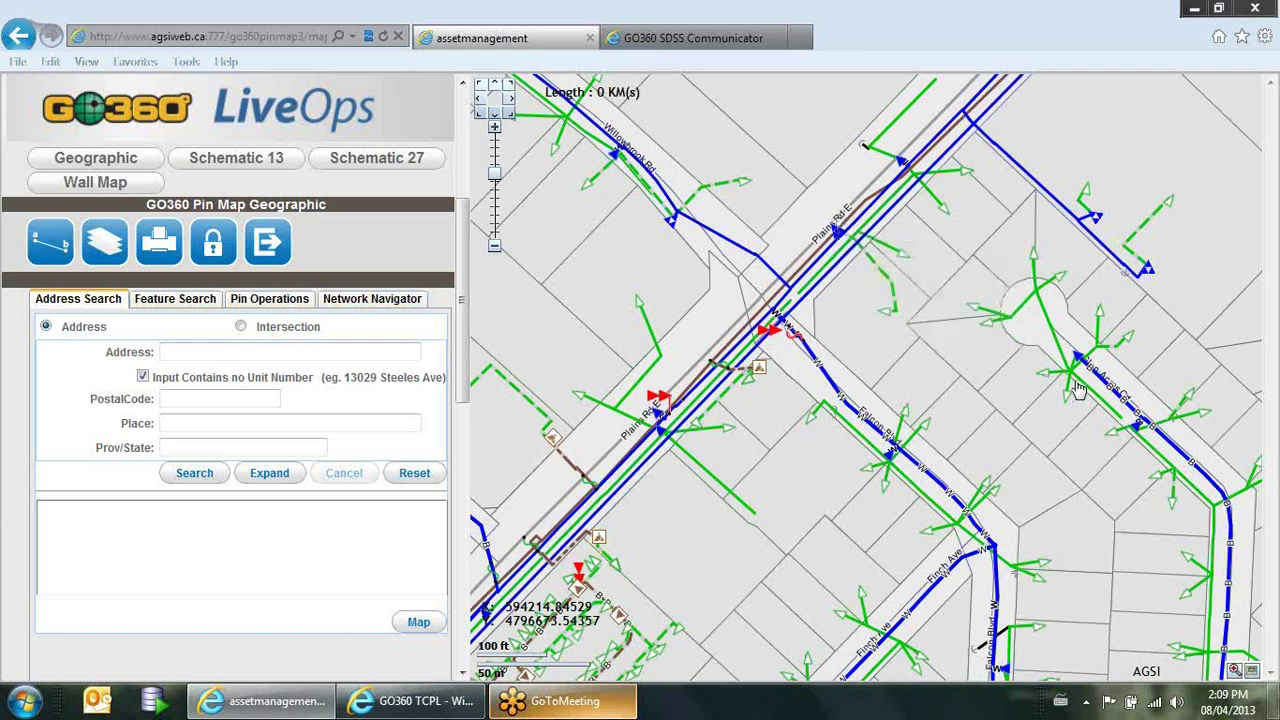
{"action": "left_click", "coordinate": [1046, 378]}
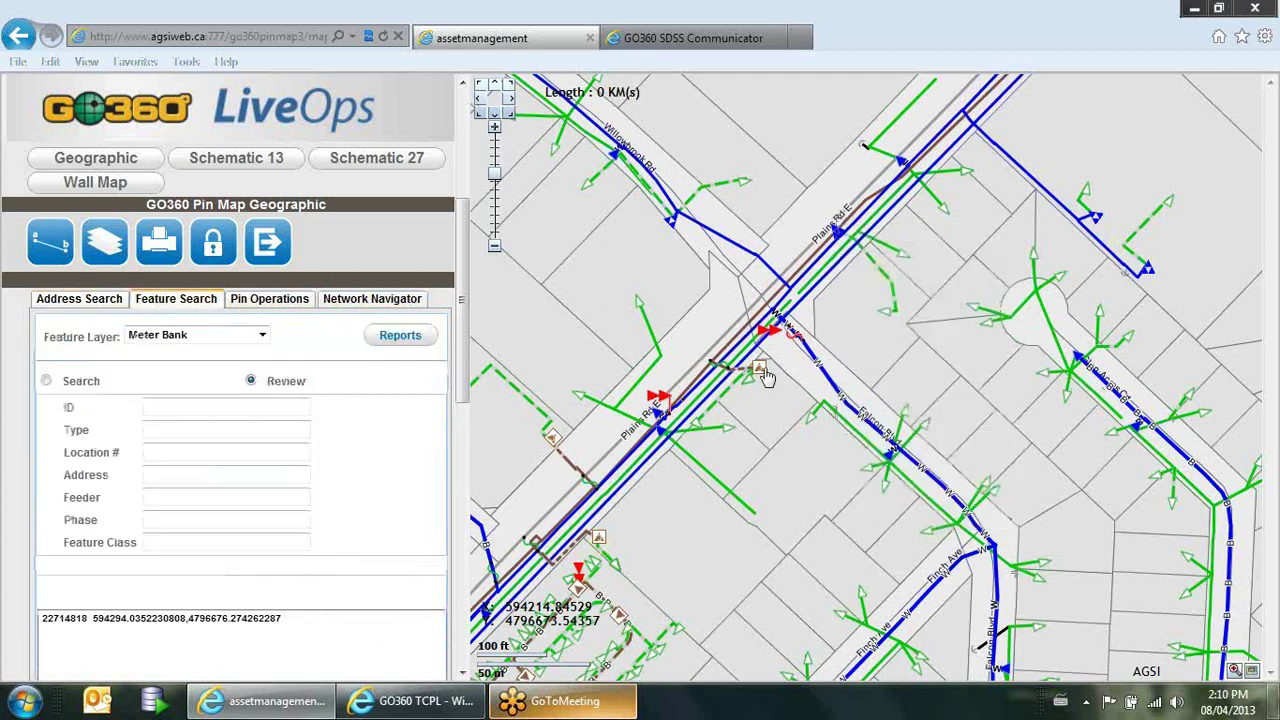
{"action": "left_click", "coordinate": [135, 619]}
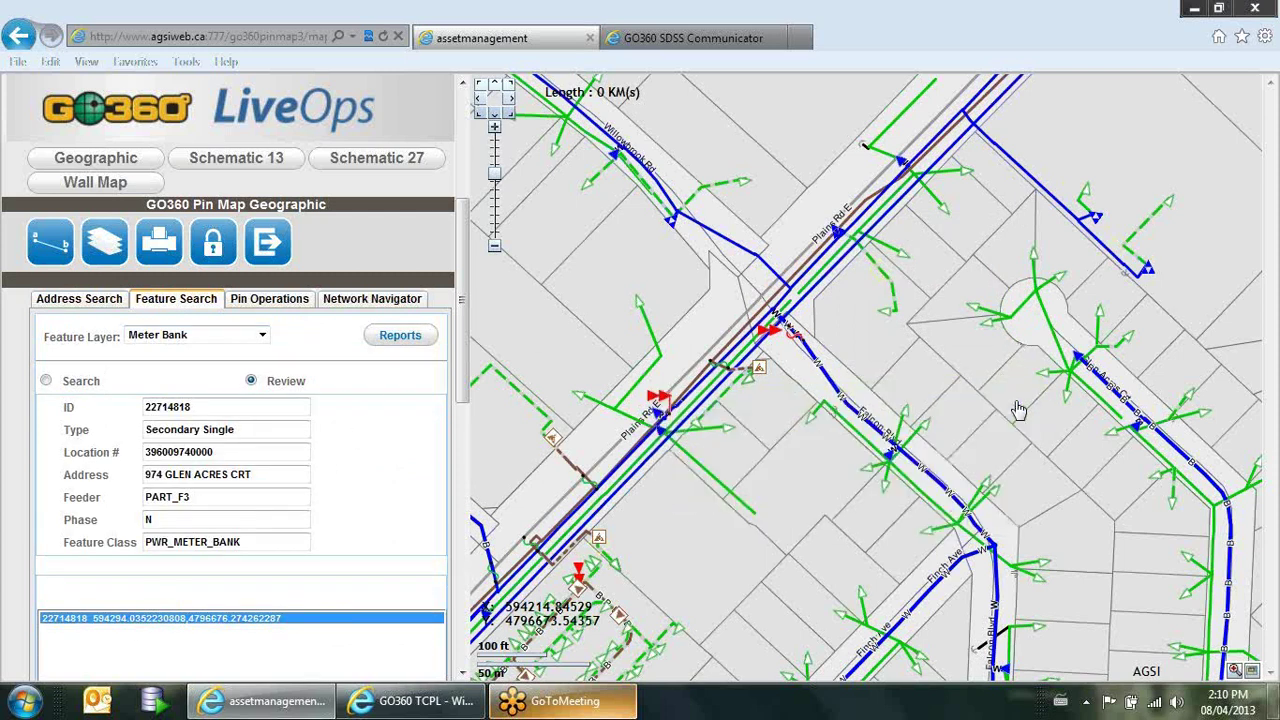
{"action": "left_click", "coordinate": [1078, 360]}
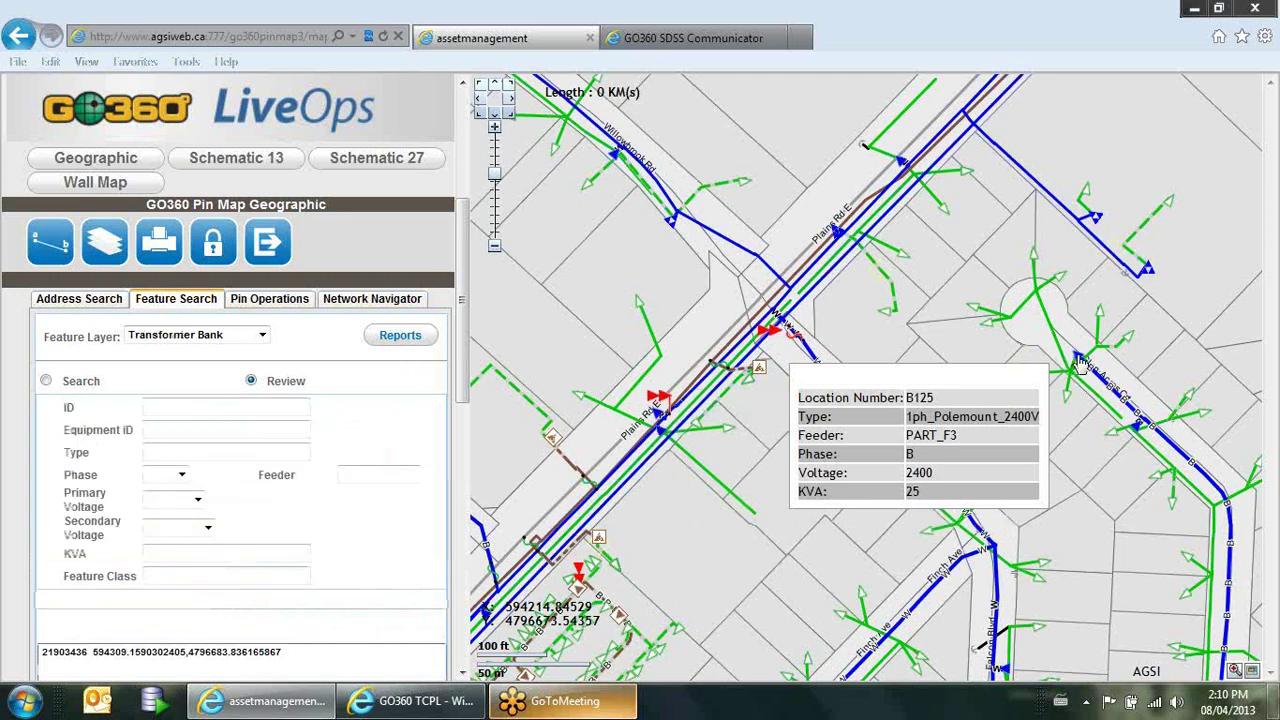
{"action": "left_click", "coordinate": [141, 651]}
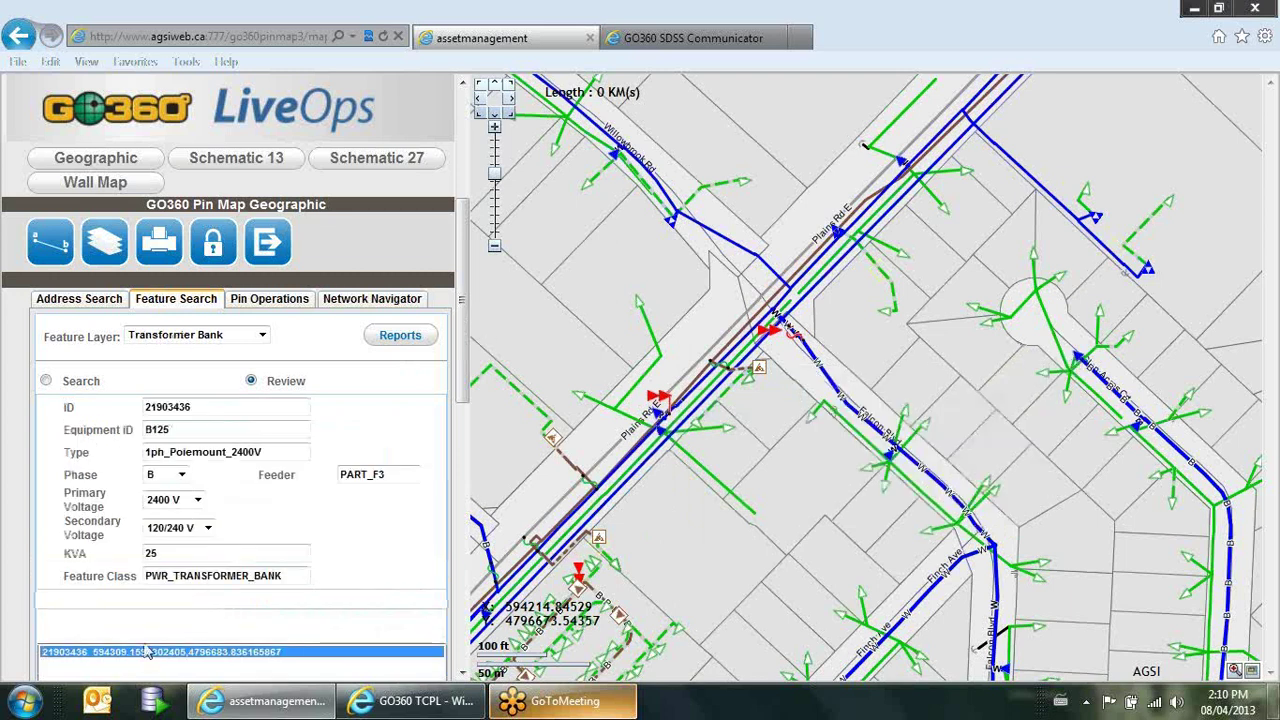
Step: Review the attributes of the fused switch where Falcon Blvd meets Plains Rd E
{"action": "left_click", "coordinate": [786, 340]}
{"action": "left_click", "coordinate": [208, 655]}
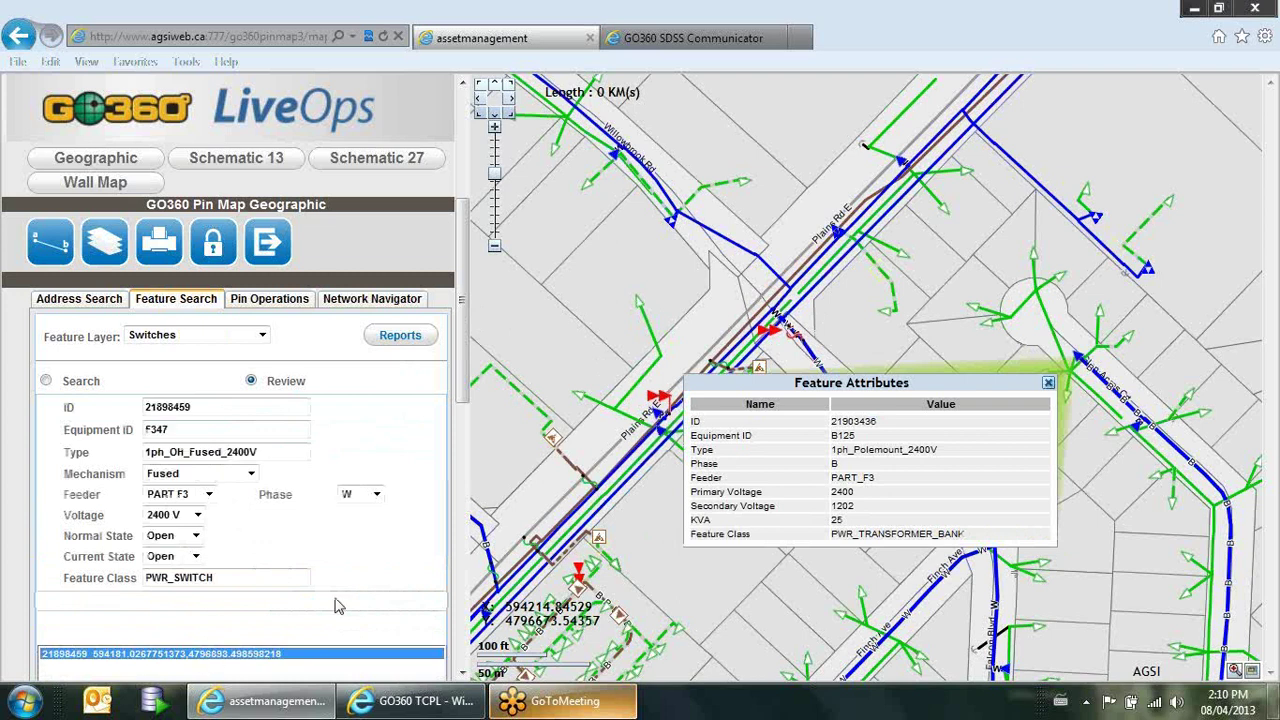
{"action": "mouse_move", "coordinate": [1047, 390]}
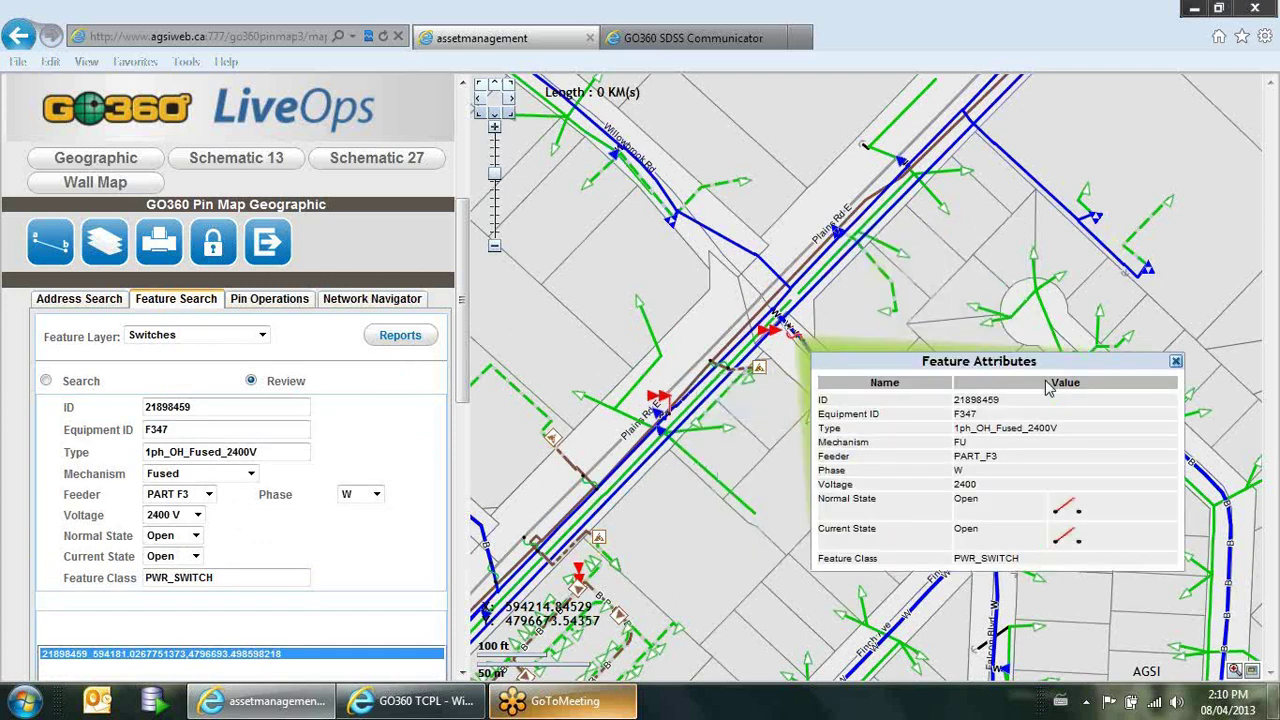
Step: Search addresses for Willowbrook and locate the second result on the map
{"action": "left_click", "coordinate": [77, 304]}
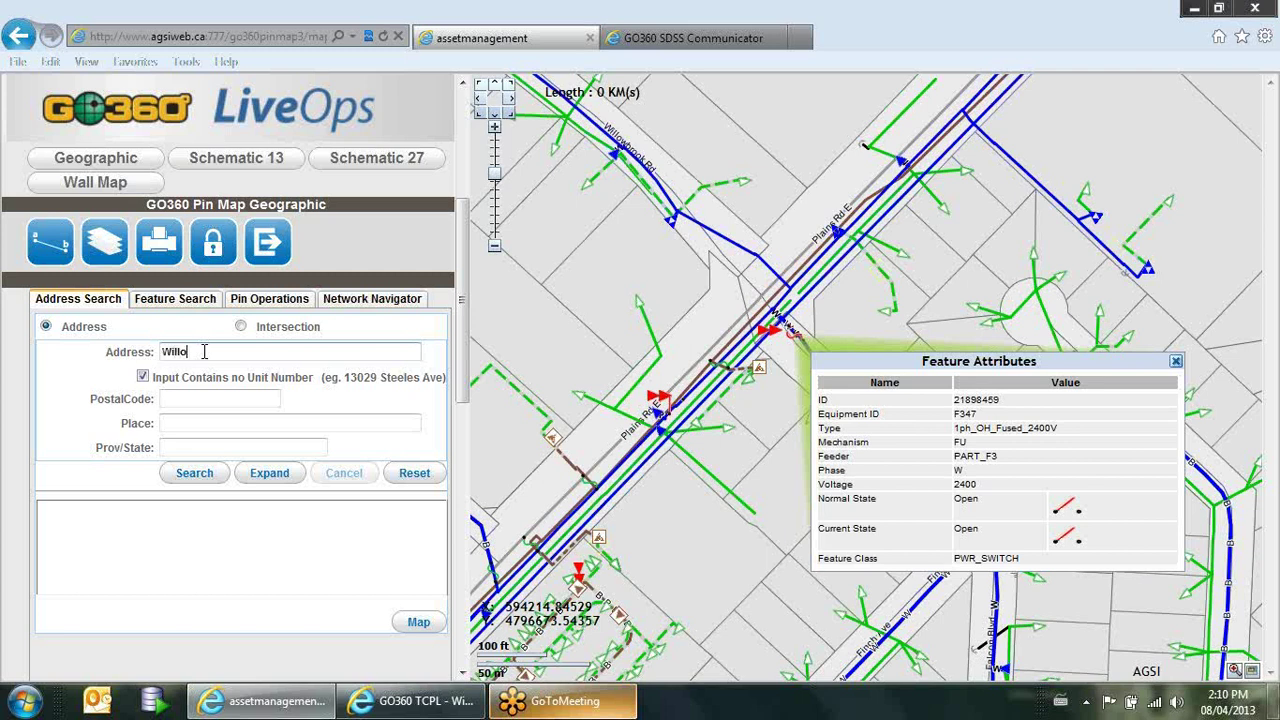
{"action": "type", "text": "rook"}
{"action": "left_click", "coordinate": [192, 474]}
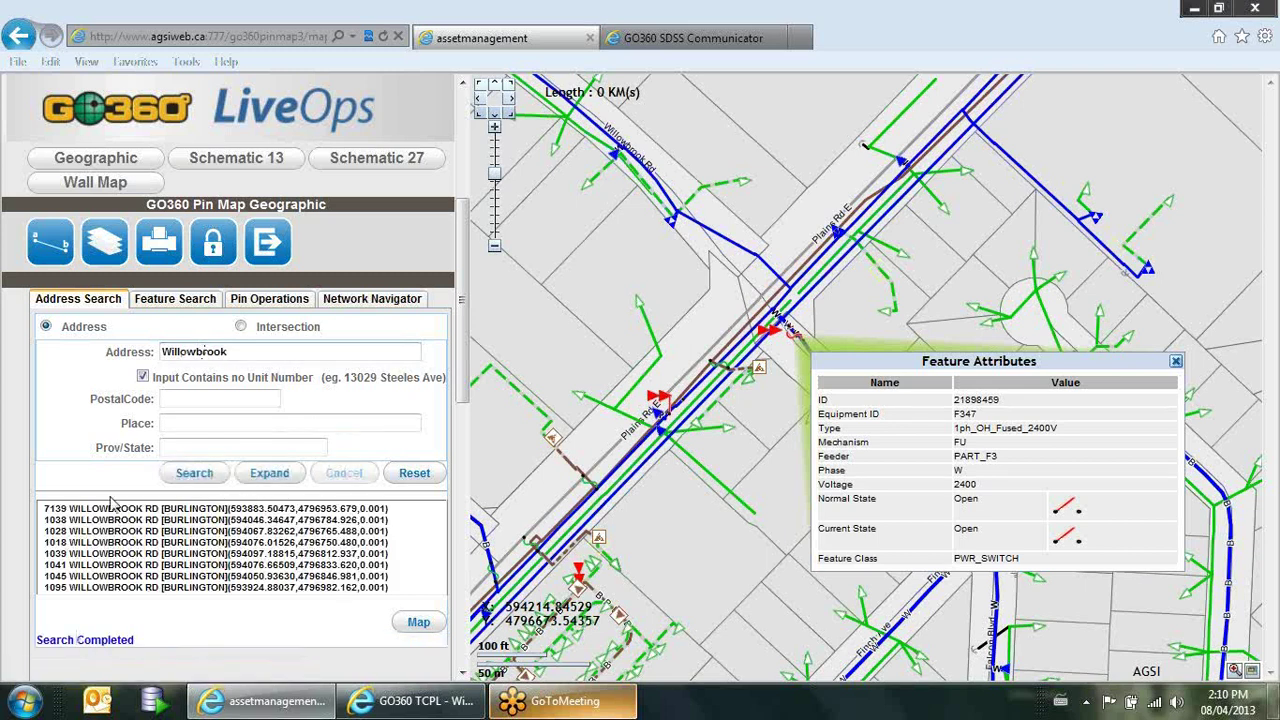
{"action": "left_click", "coordinate": [90, 521]}
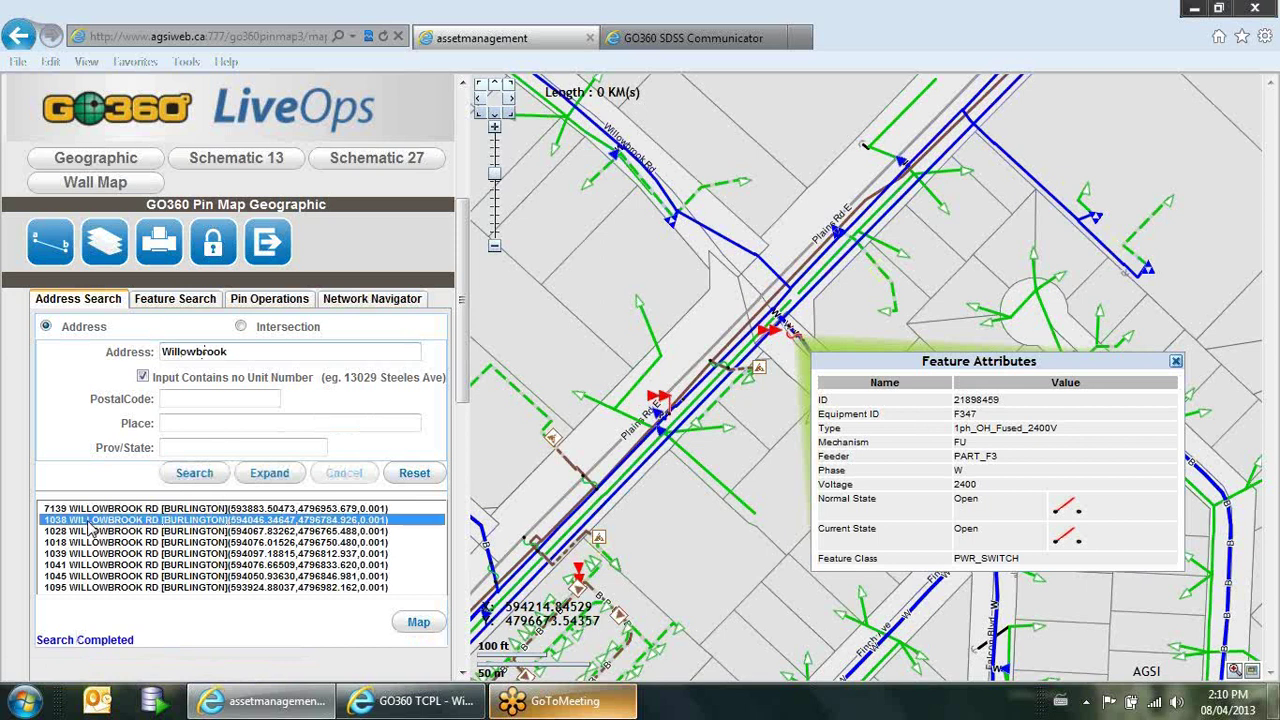
{"action": "left_click", "coordinate": [416, 622]}
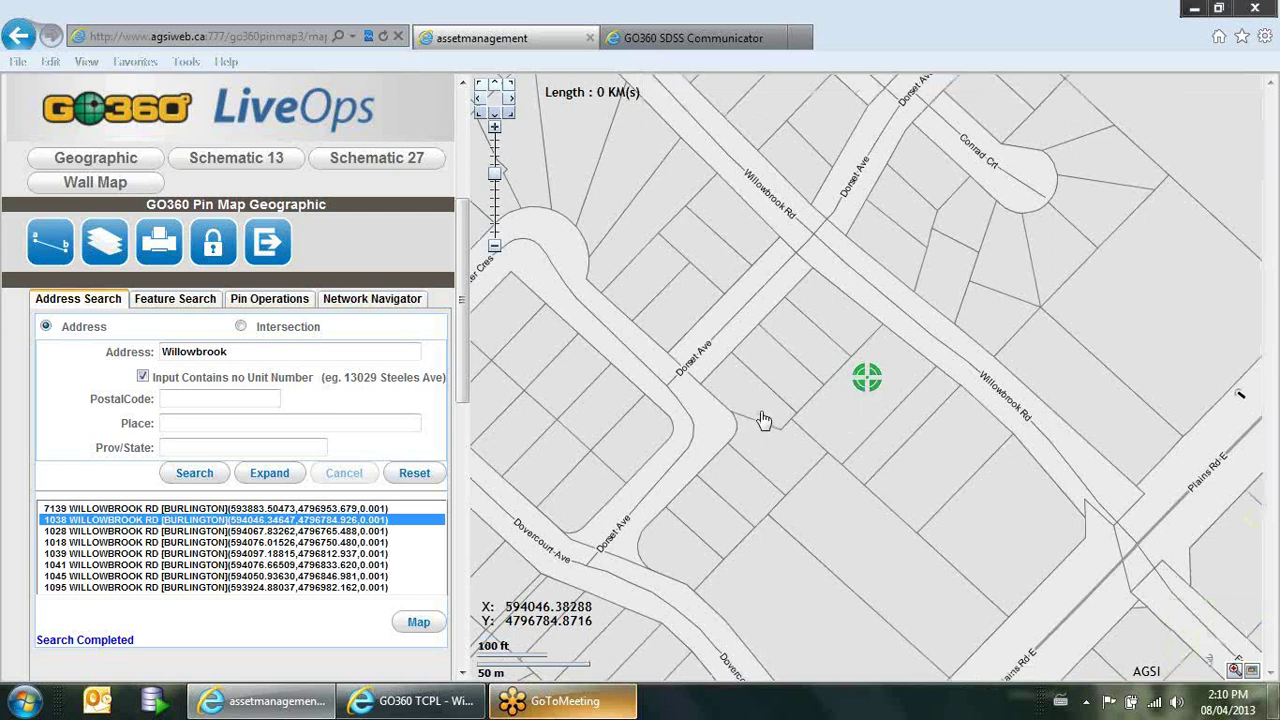
Step: Search for the intersection of Brant and Dundas and locate the match on the map
{"action": "left_click", "coordinate": [240, 328]}
{"action": "left_click", "coordinate": [229, 350]}
{"action": "type", "text": "Brant"}
{"action": "key", "text": "Tab"}
{"action": "type", "text": "Dund"}
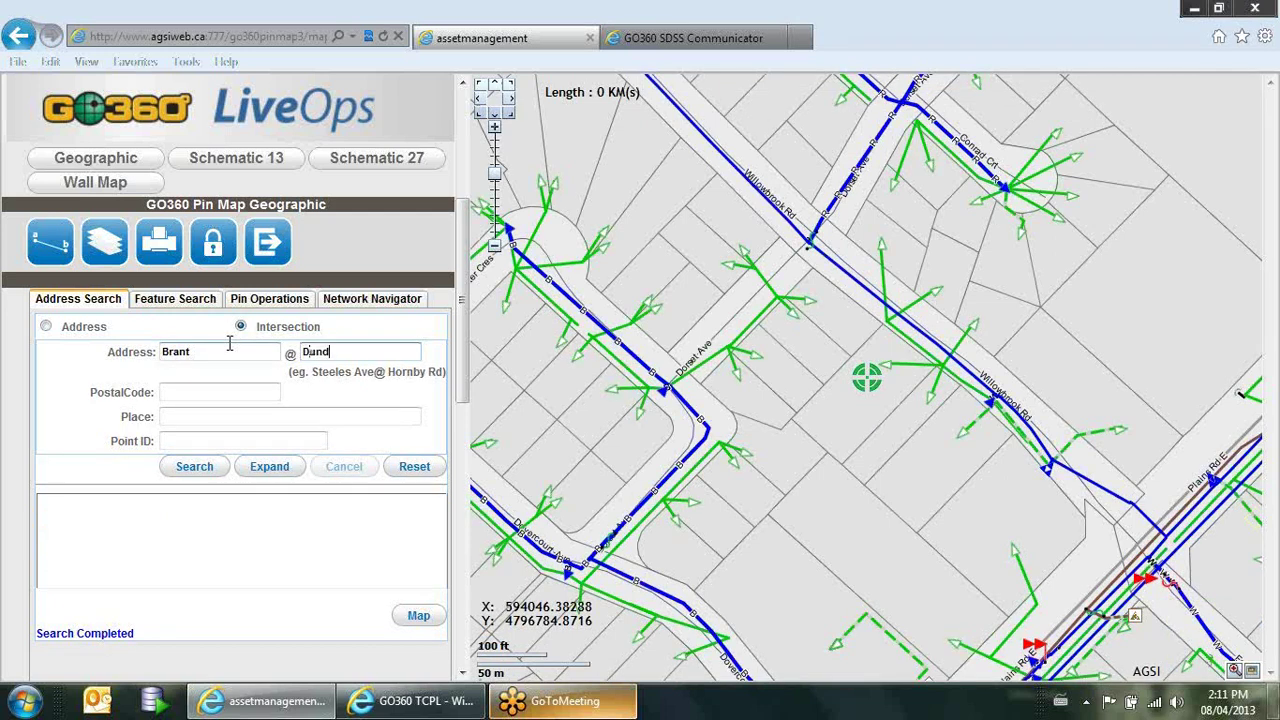
{"action": "left_click", "coordinate": [208, 471]}
{"action": "left_click", "coordinate": [117, 512]}
{"action": "left_click", "coordinate": [417, 615]}
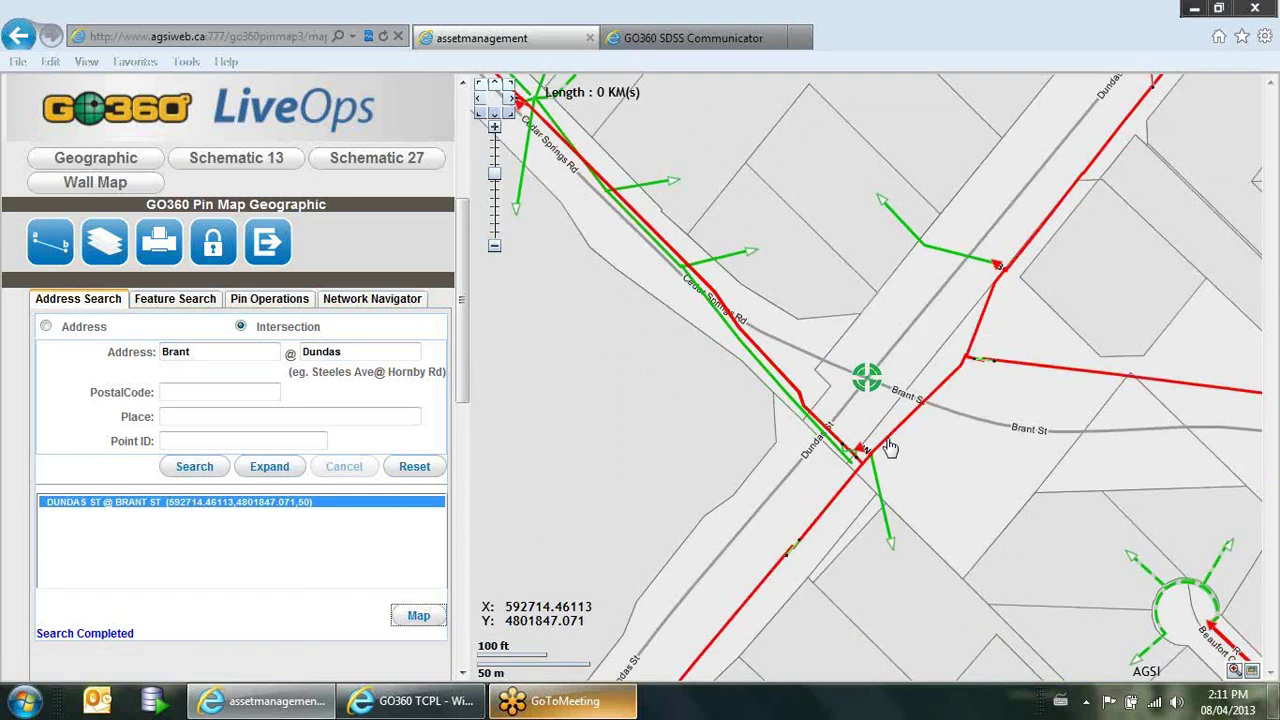
Step: Start a feature search on the Switches layer with the condition Mechanism LIKE Solid Blade
{"action": "left_click", "coordinate": [166, 302]}
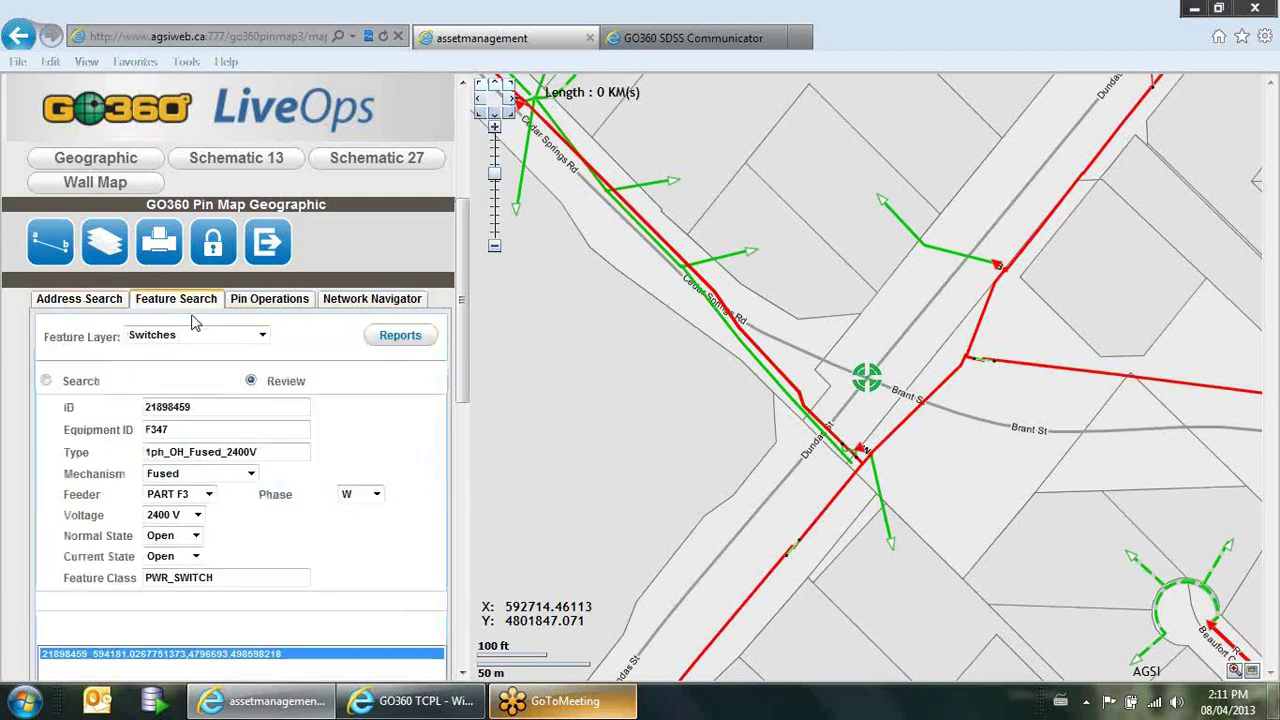
{"action": "left_click", "coordinate": [46, 381]}
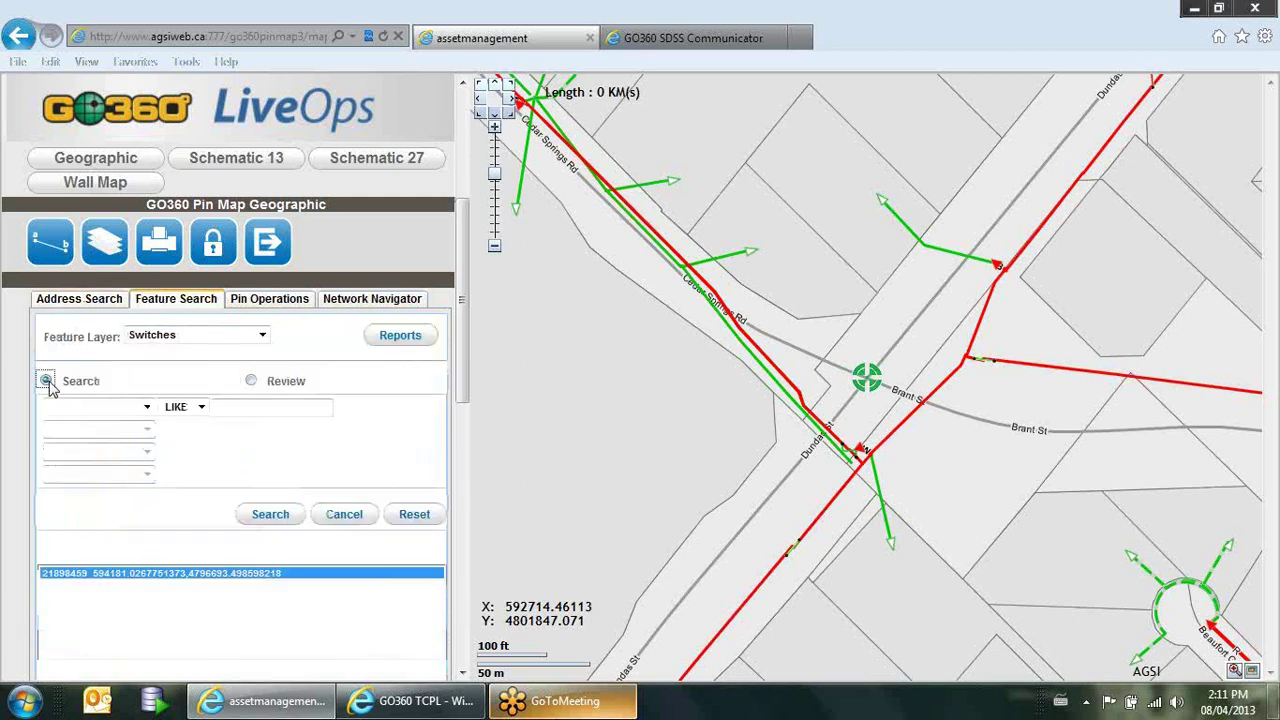
{"action": "left_click", "coordinate": [147, 410]}
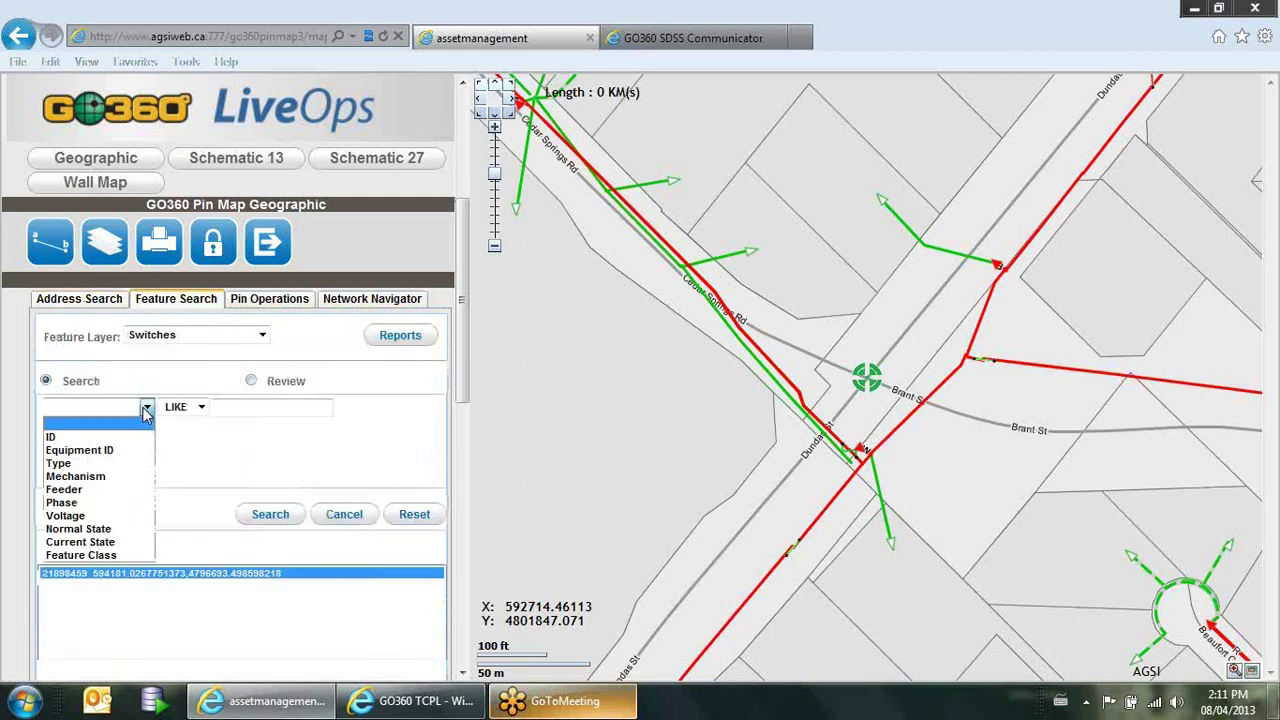
{"action": "left_click", "coordinate": [92, 477]}
{"action": "left_click", "coordinate": [255, 408]}
{"action": "left_click", "coordinate": [250, 500]}
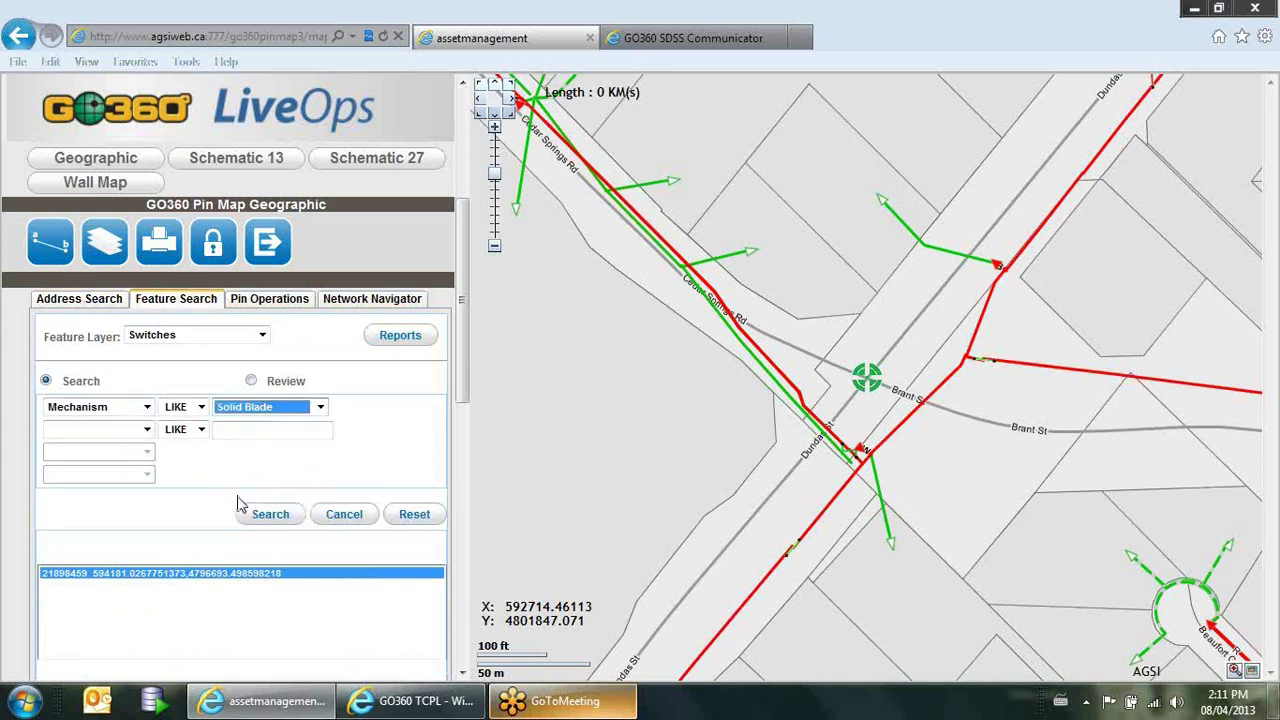
Step: Add the condition Feeder LIKE APBY F3 and run the switch search
{"action": "left_click", "coordinate": [149, 433]}
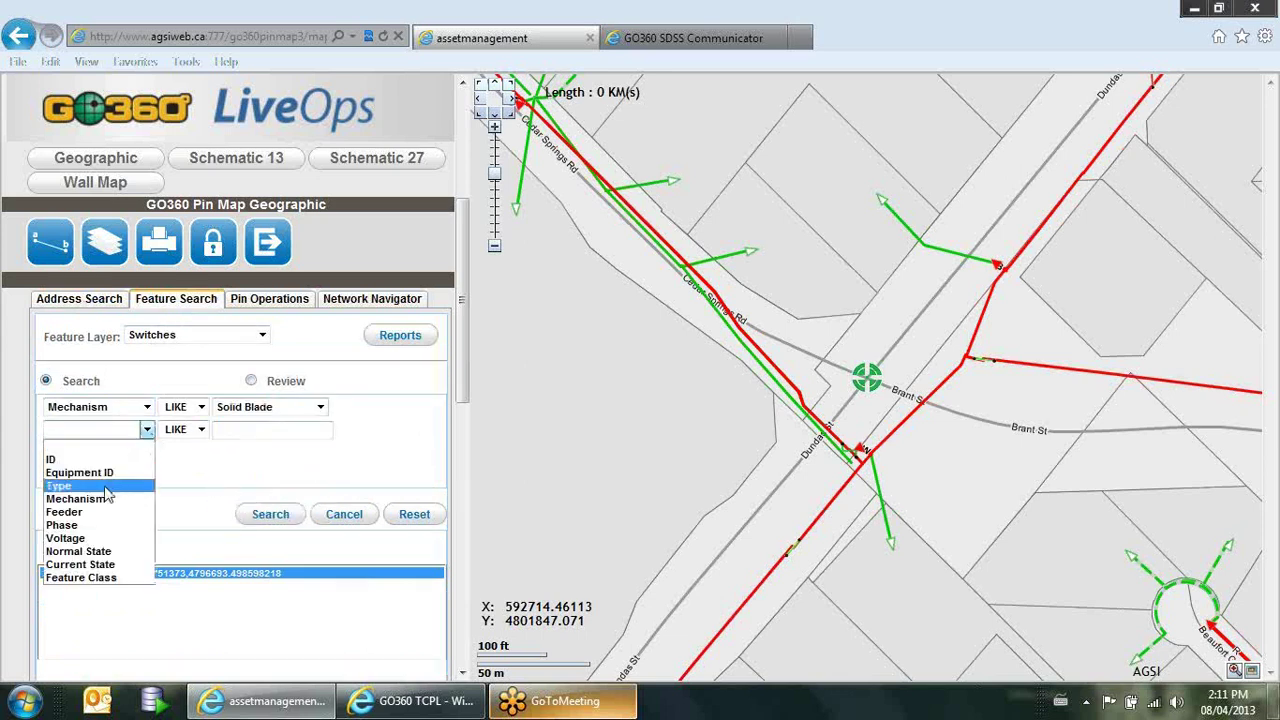
{"action": "left_click", "coordinate": [112, 510]}
{"action": "left_click", "coordinate": [244, 433]}
{"action": "scroll", "coordinate": [250, 220], "scroll_direction": "down", "scroll_amount": 5}
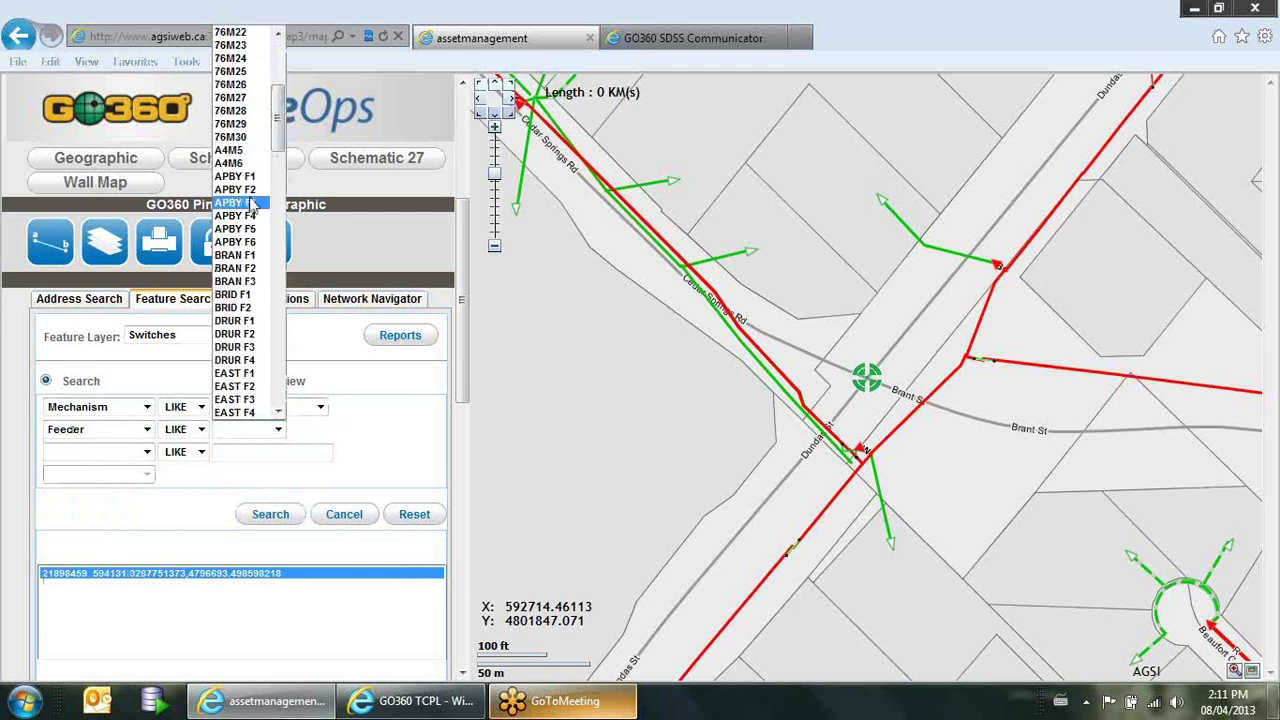
{"action": "left_click", "coordinate": [250, 204]}
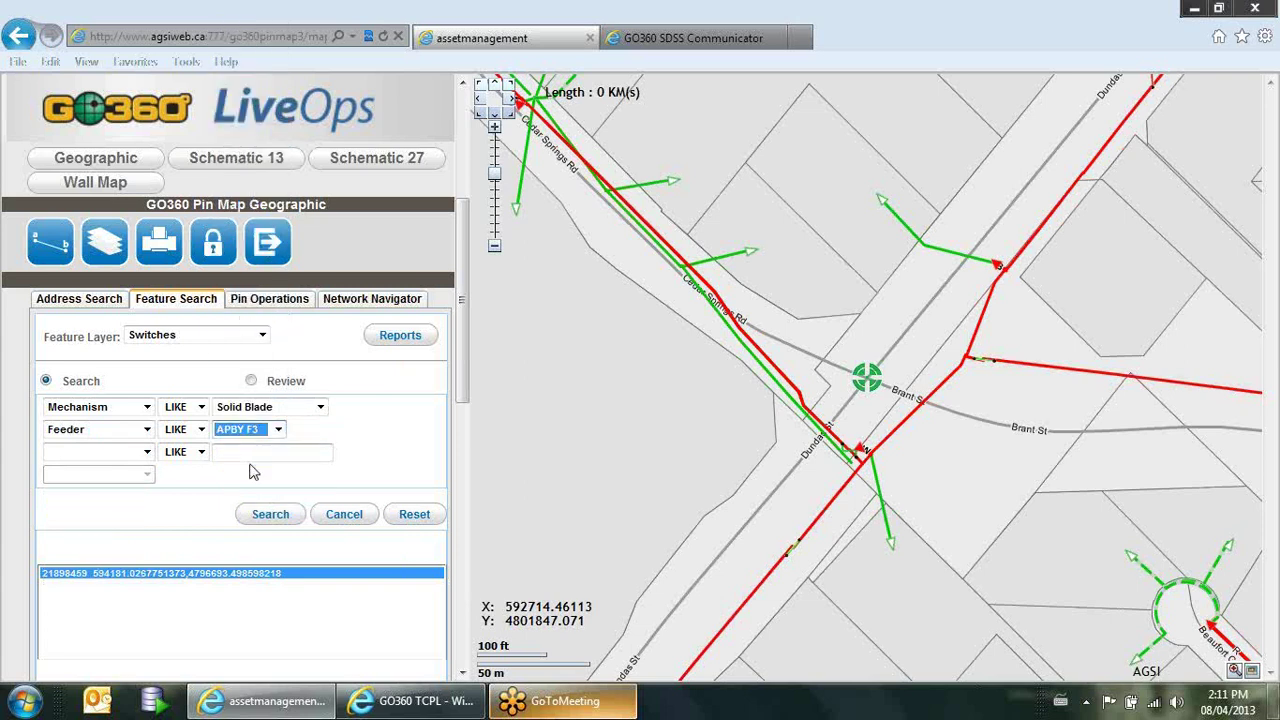
{"action": "left_click", "coordinate": [266, 516]}
Step: Export the switch search results and open the exportresults CSV file in Excel, accepting the file format
{"action": "left_click_drag", "start_coordinate": [464, 335], "coordinate": [463, 353]}
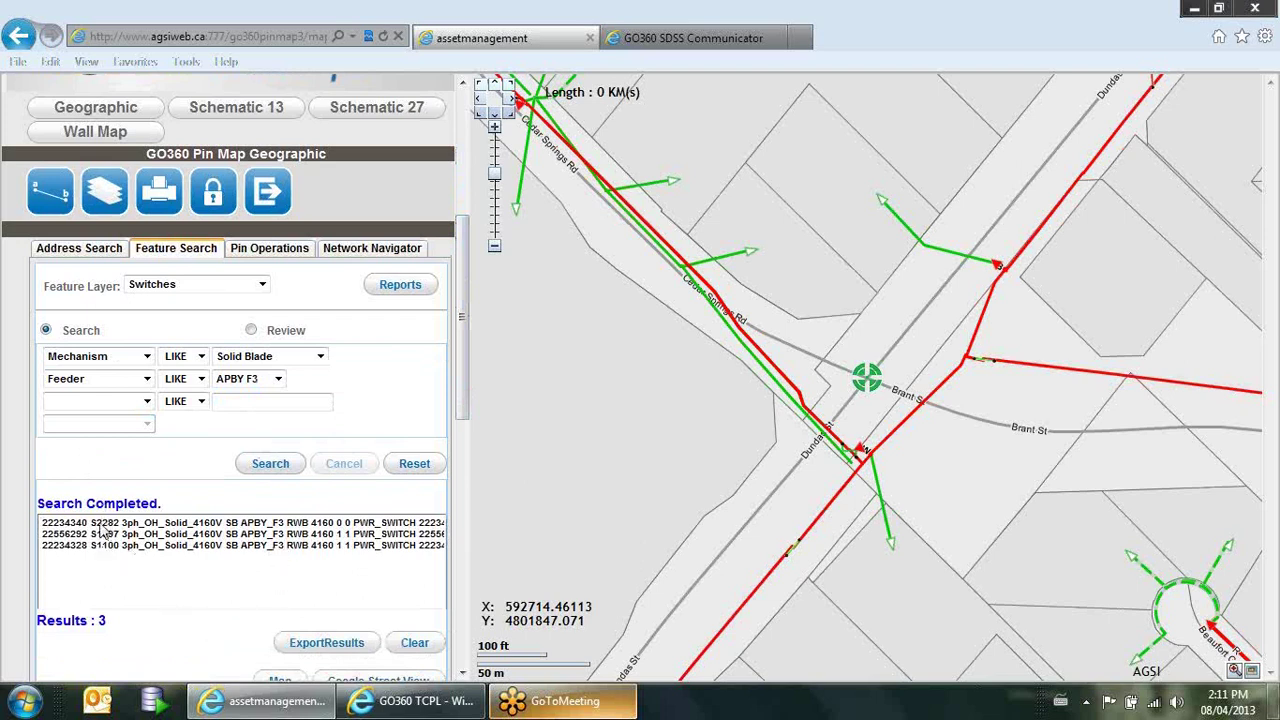
{"action": "left_click", "coordinate": [305, 642]}
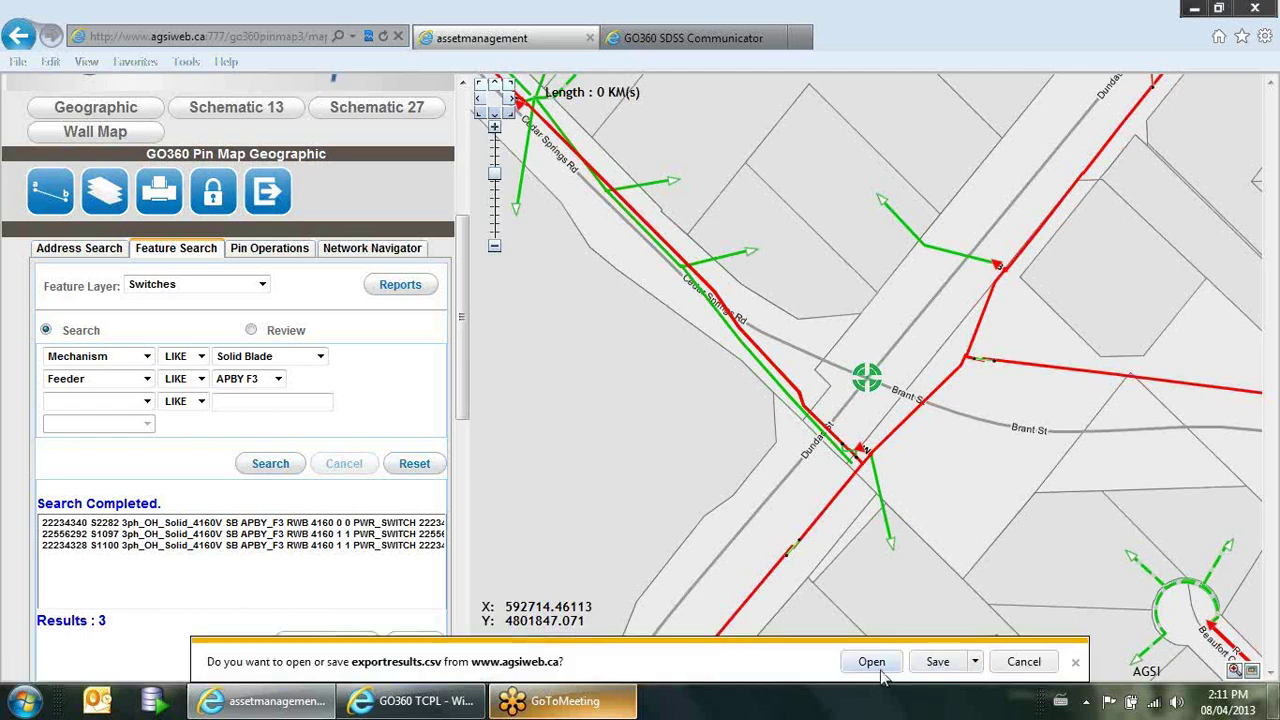
{"action": "left_click", "coordinate": [878, 666]}
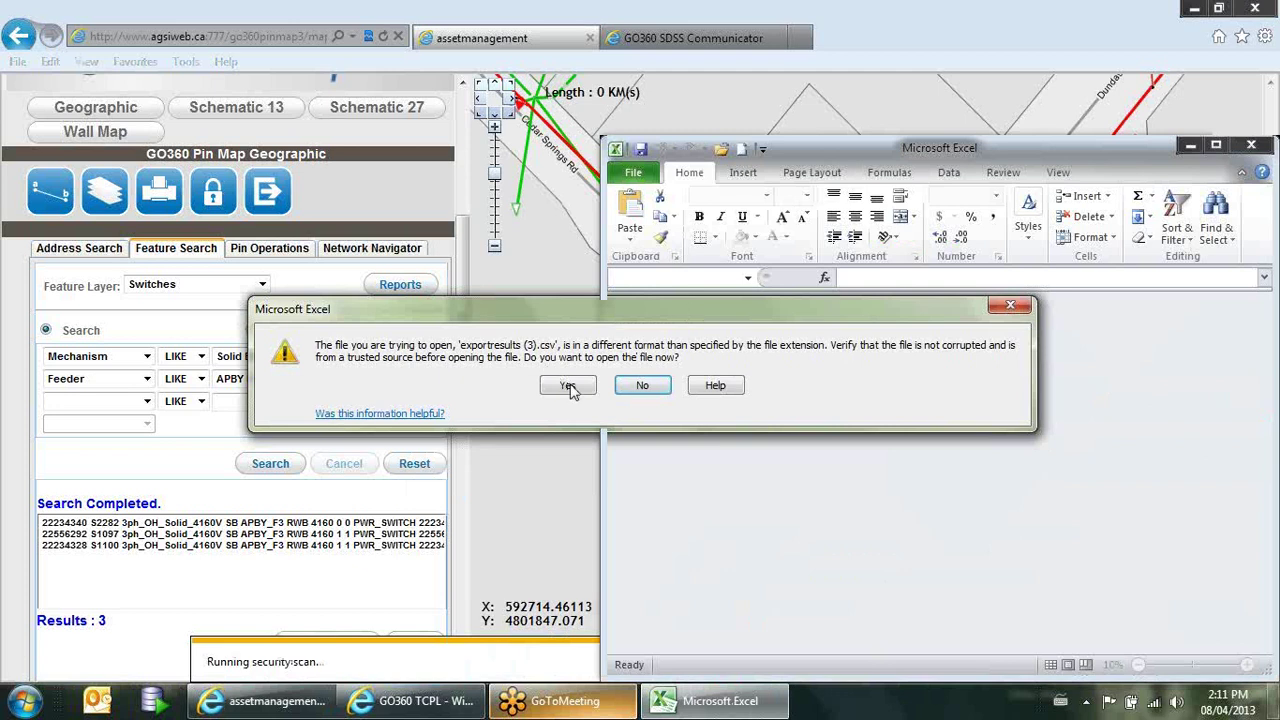
{"action": "left_click", "coordinate": [562, 384]}
{"action": "left_click", "coordinate": [582, 386]}
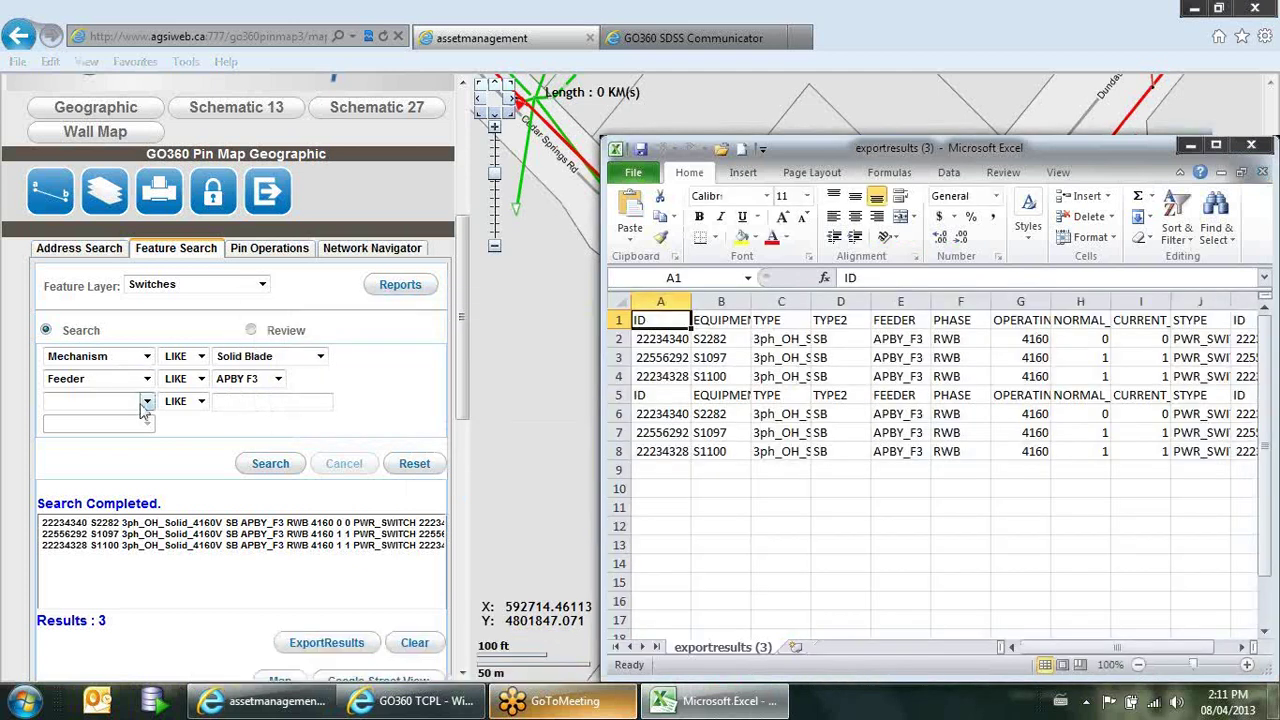
Step: Bring the exported switch spreadsheet to the front, examine its columns, and close it
{"action": "left_click", "coordinate": [143, 404]}
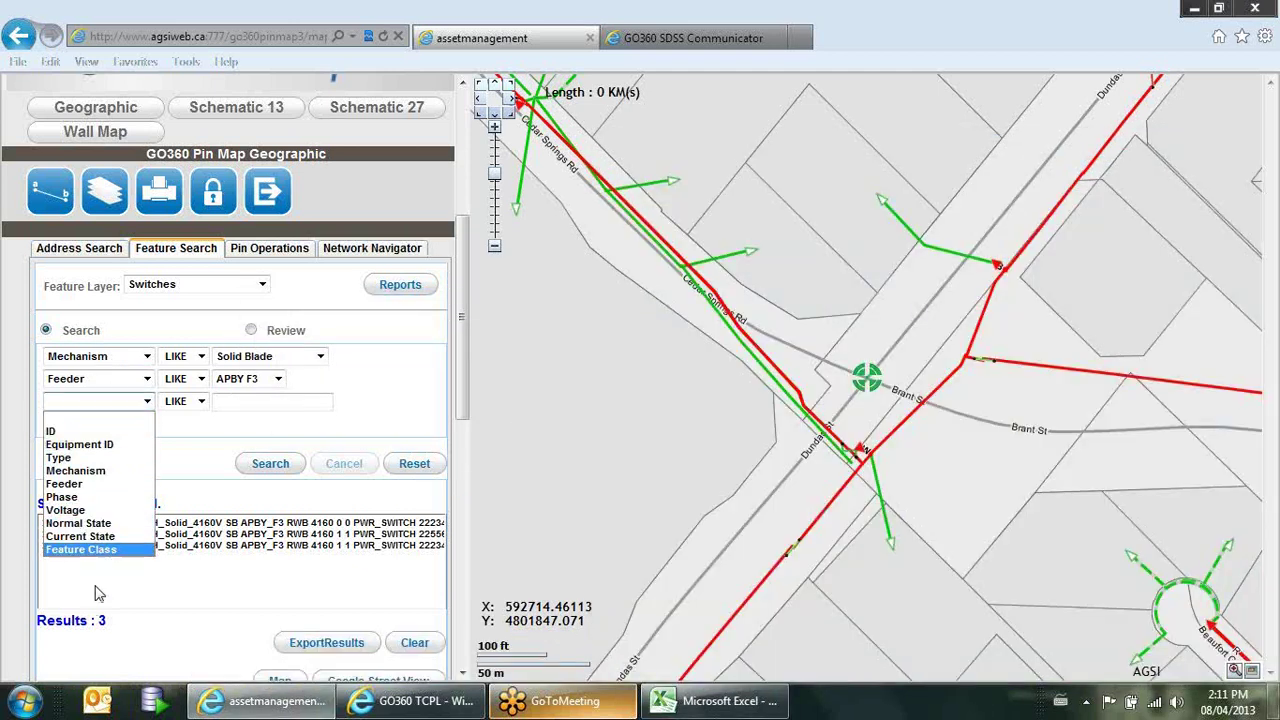
{"action": "left_click", "coordinate": [278, 420]}
{"action": "left_click", "coordinate": [715, 700]}
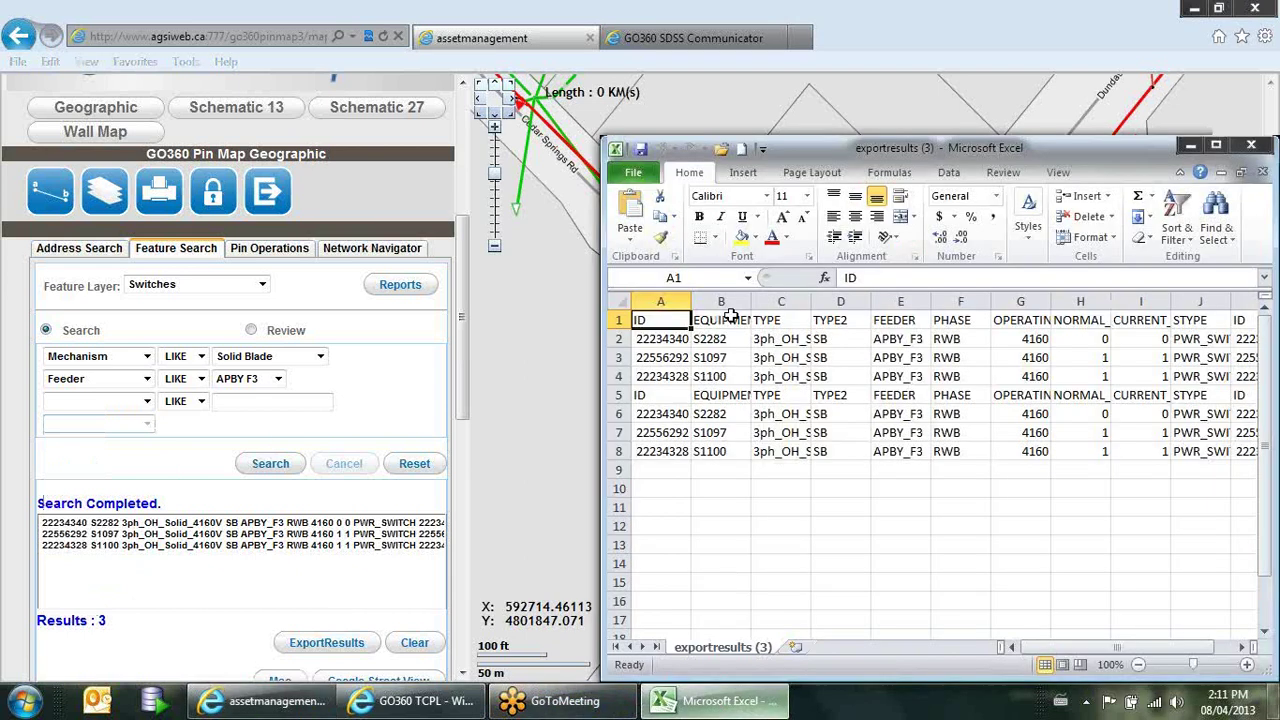
{"action": "left_click_drag", "start_coordinate": [850, 150], "coordinate": [698, 73]}
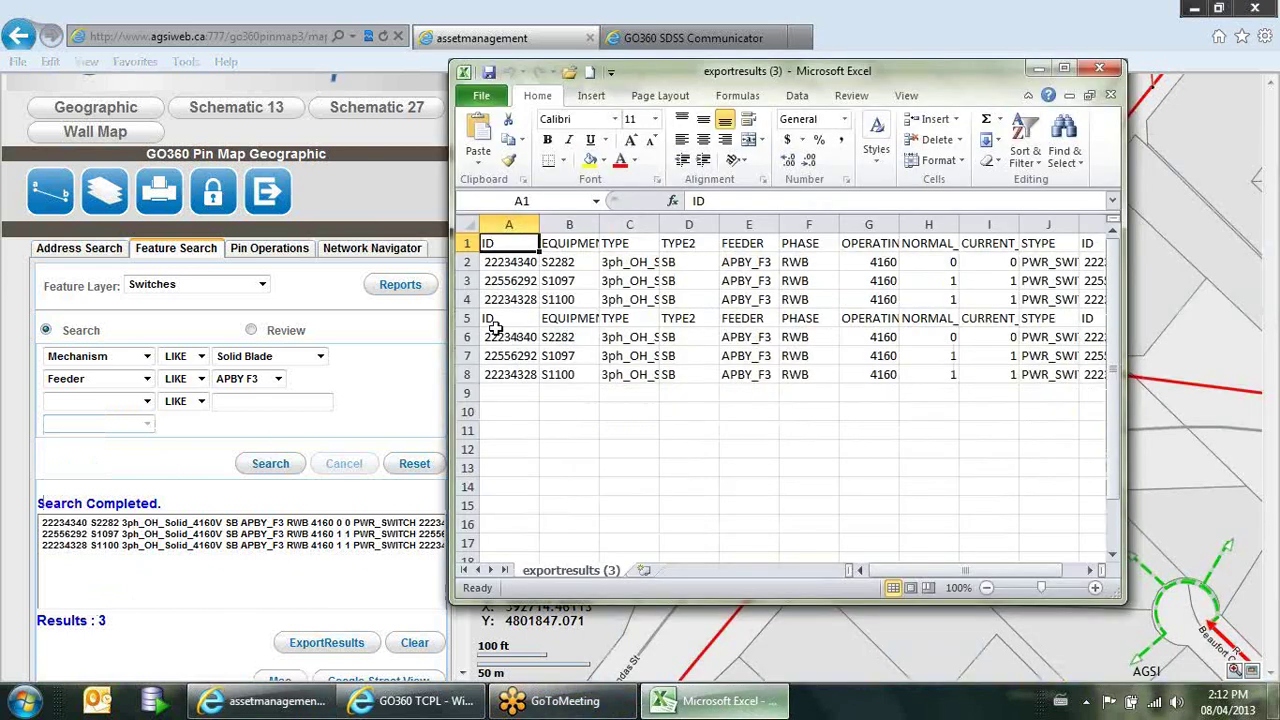
{"action": "left_click", "coordinate": [1099, 70]}
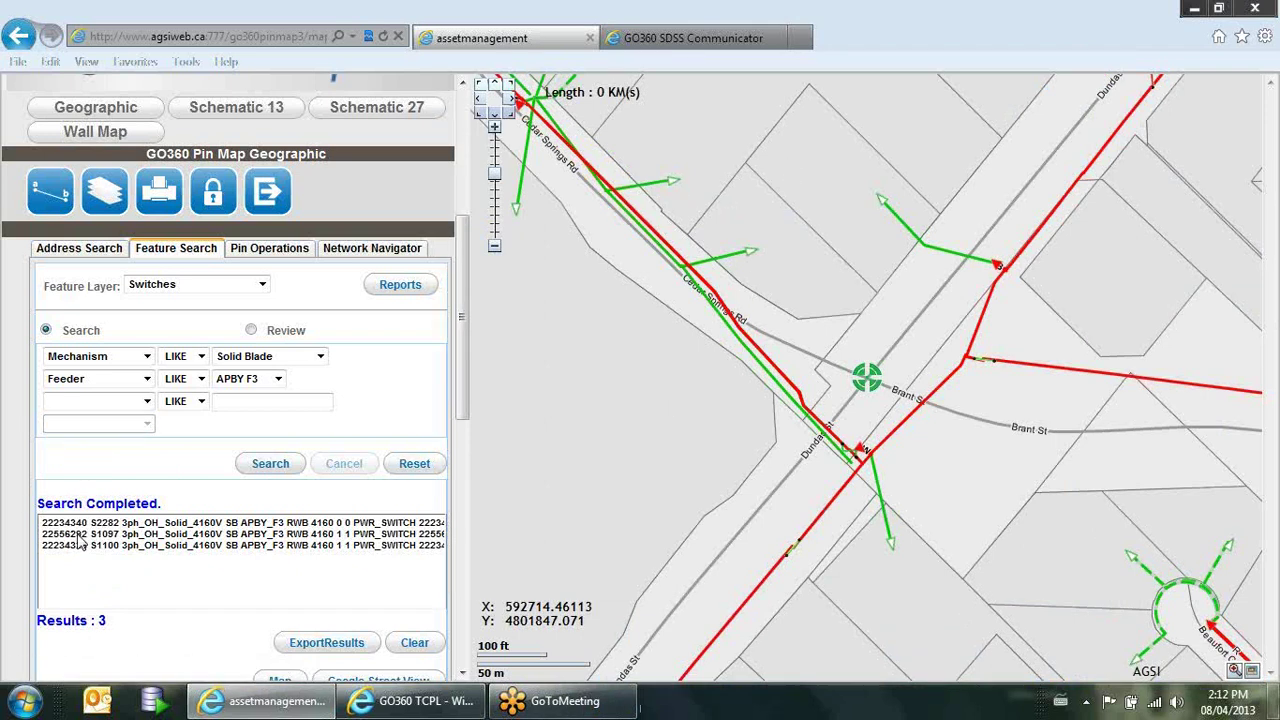
Step: Review switch S2282 from the search results and locate it on the map, clearing the result list when done
{"action": "left_click", "coordinate": [132, 526]}
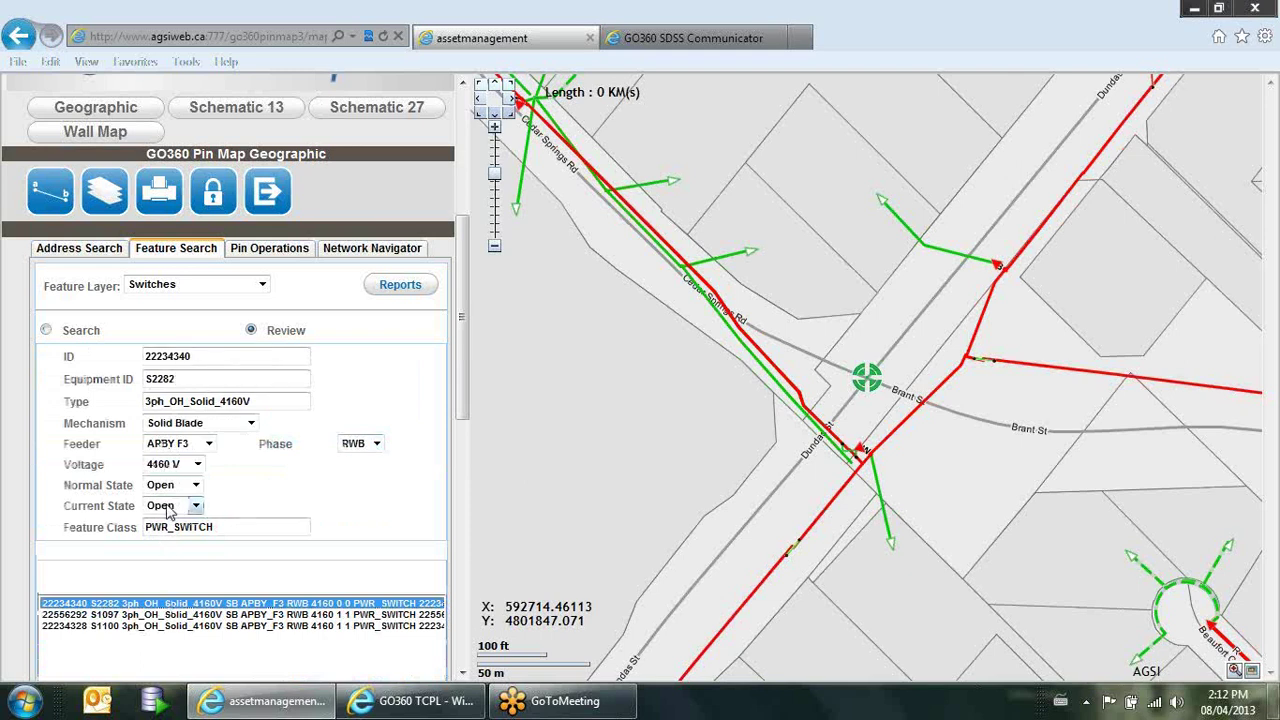
{"action": "left_click_drag", "start_coordinate": [465, 405], "coordinate": [473, 436]}
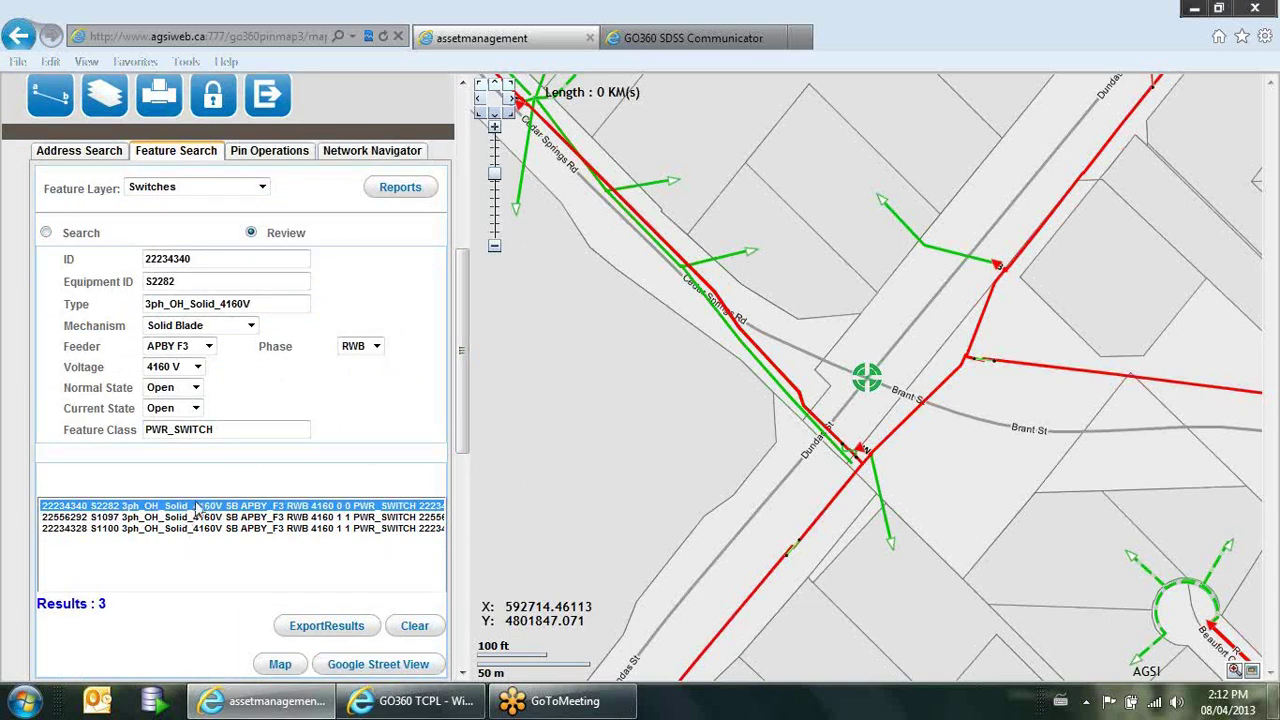
{"action": "left_click", "coordinate": [294, 668]}
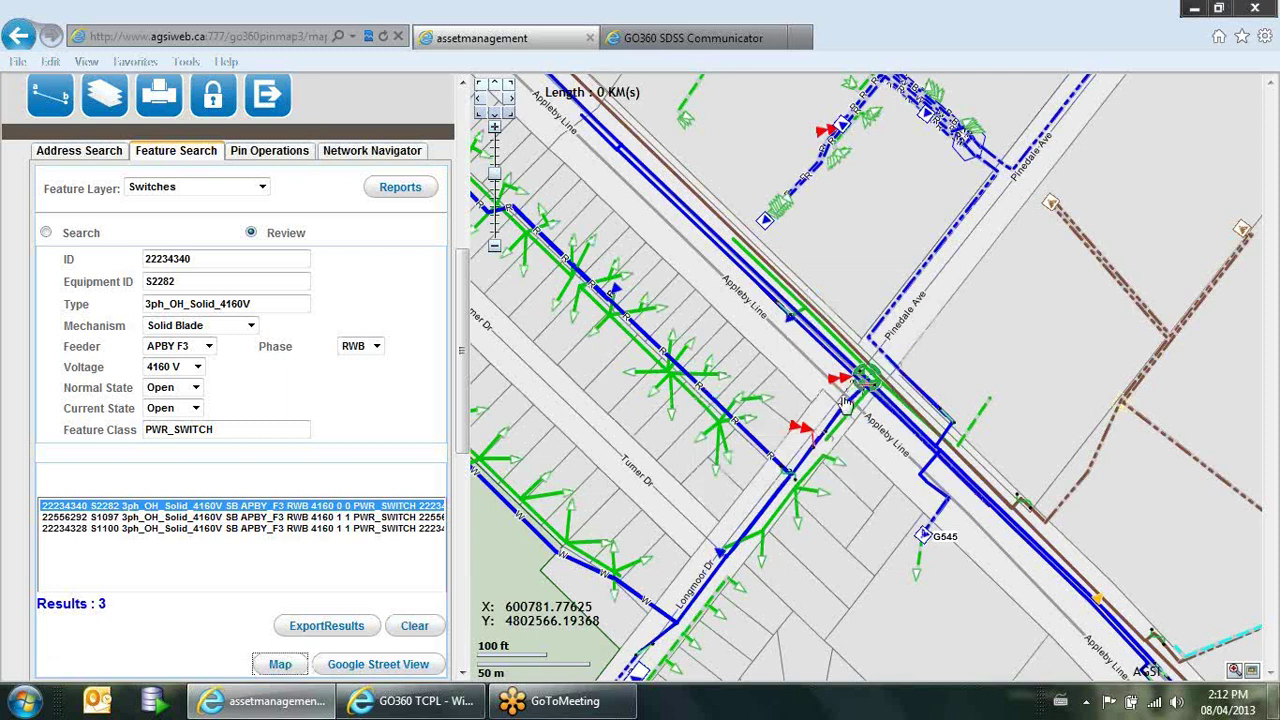
{"action": "left_click", "coordinate": [422, 627]}
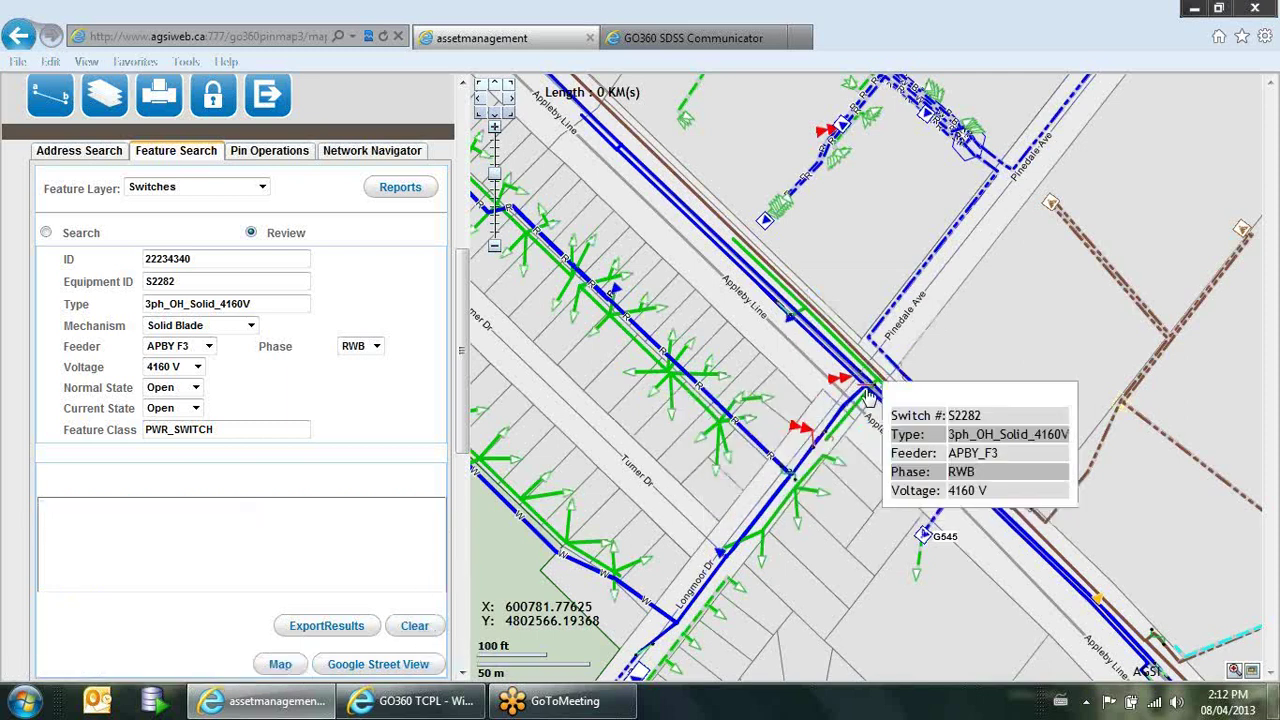
Step: Show the Imagery map layer to view the aerial photo around the switch, and hide it again
{"action": "left_click", "coordinate": [118, 104]}
{"action": "left_click_drag", "start_coordinate": [308, 304], "coordinate": [313, 348]}
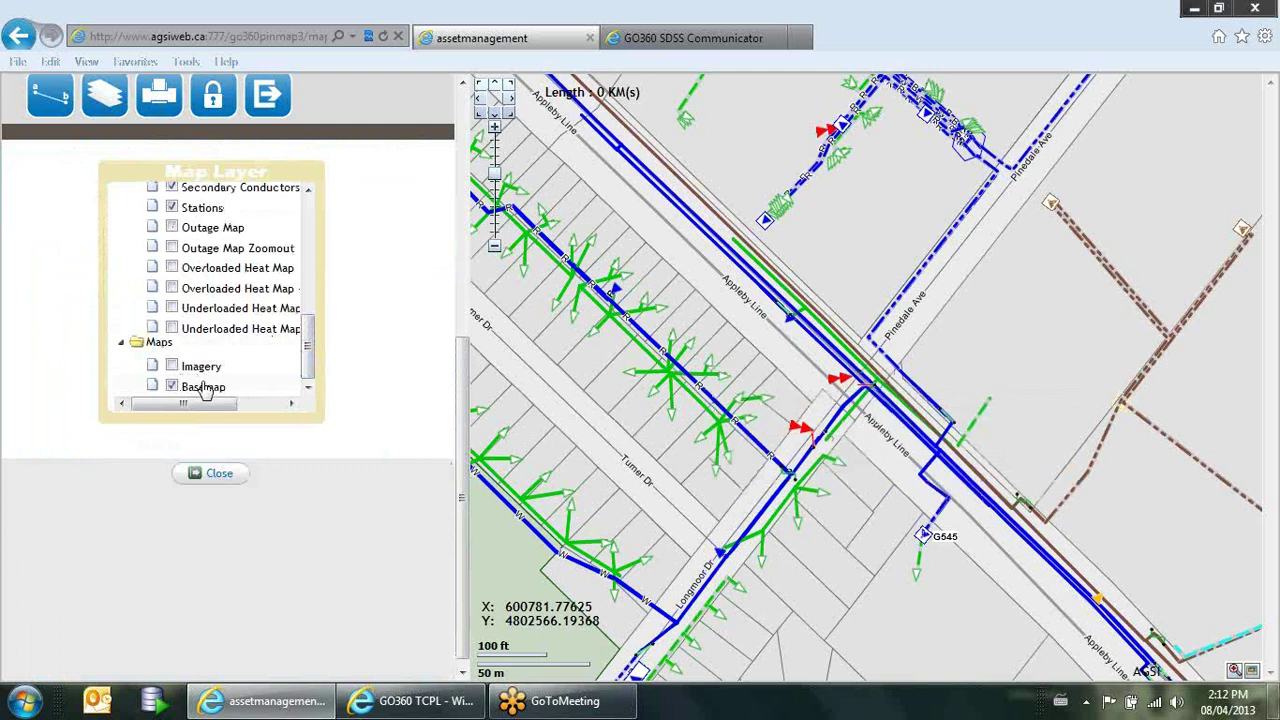
{"action": "left_click", "coordinate": [172, 366]}
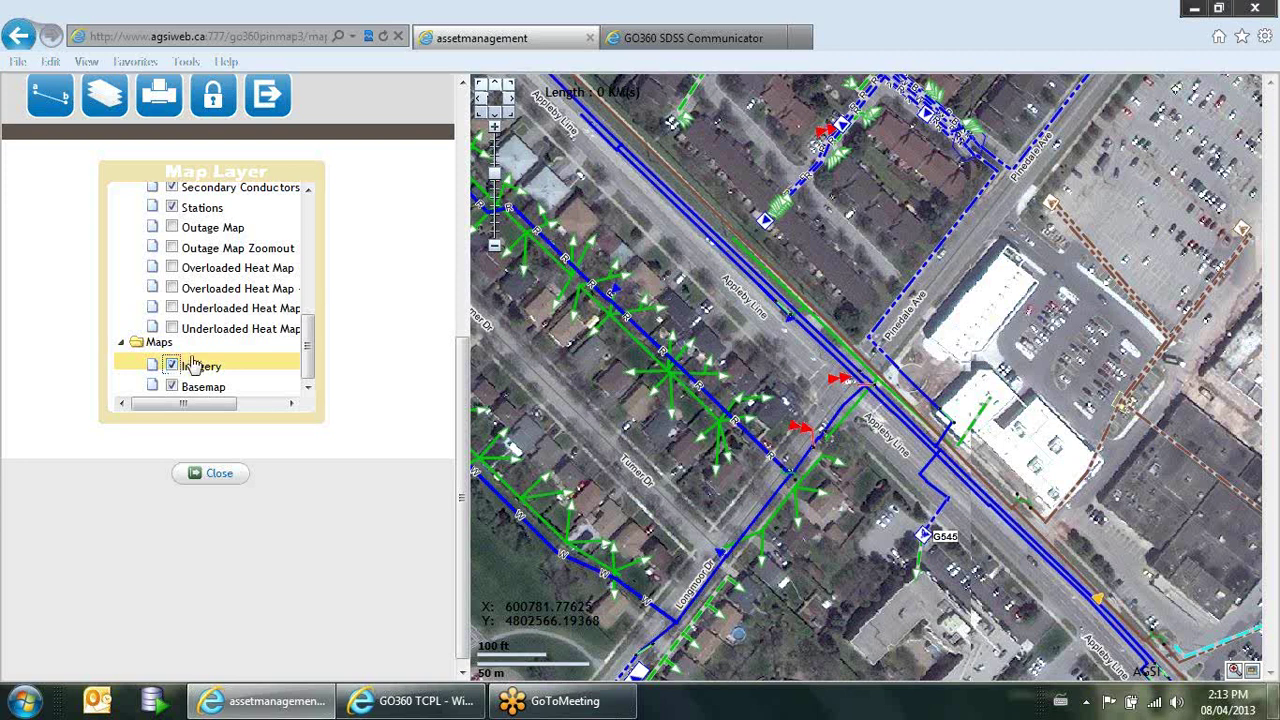
{"action": "left_click", "coordinate": [171, 366]}
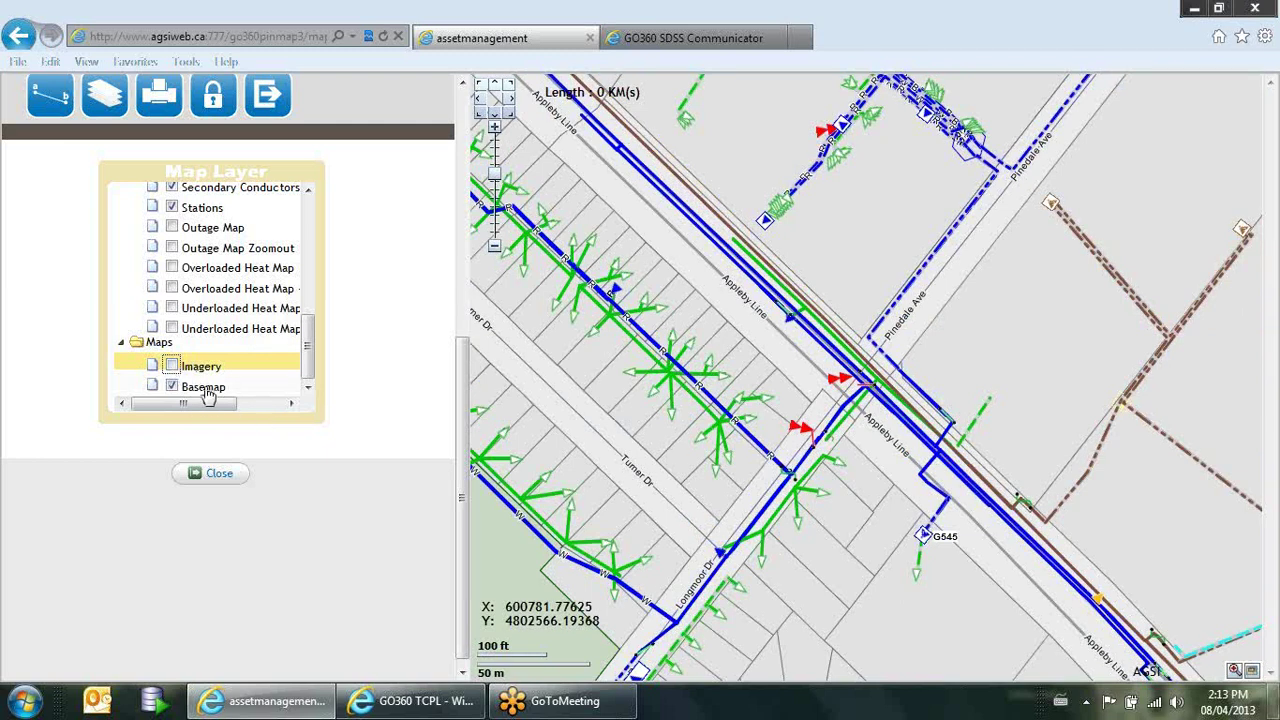
{"action": "left_click", "coordinate": [219, 473]}
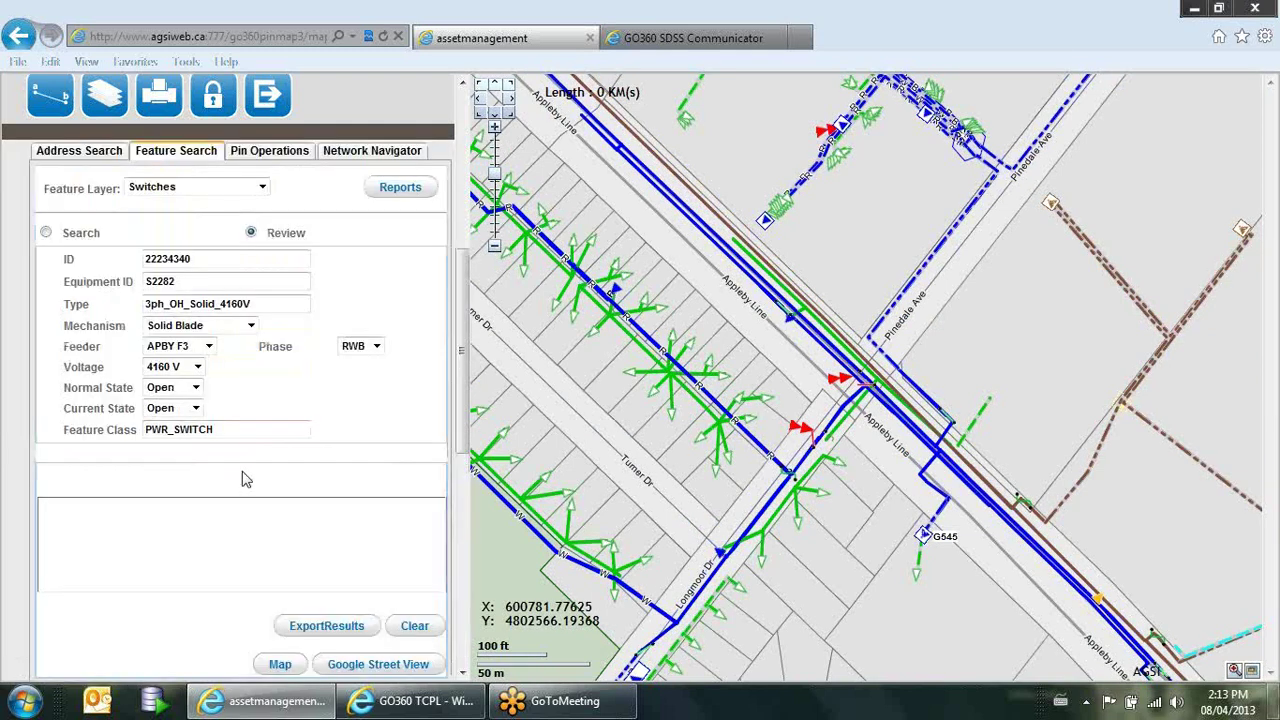
Step: Open Google Street View at the switch location on Appleby Line and look closely at the overhead switches
{"action": "scroll", "coordinate": [464, 450], "scroll_direction": "down", "scroll_amount": 1}
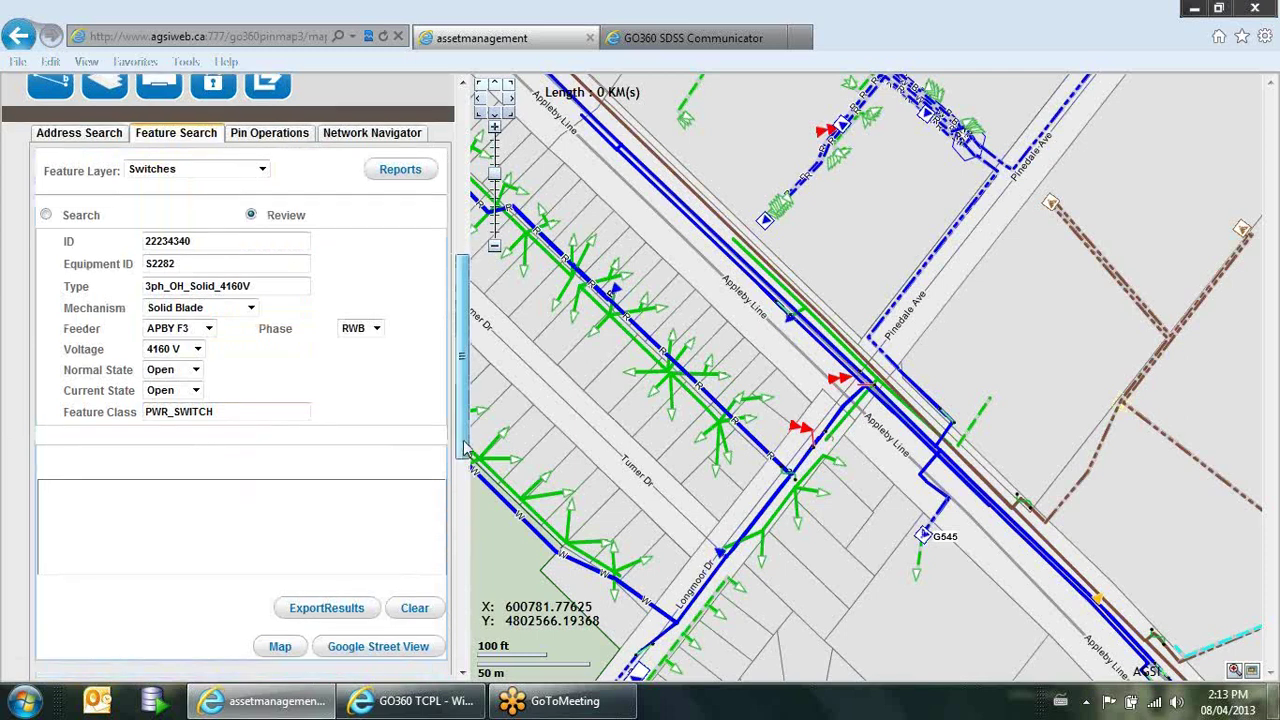
{"action": "left_click", "coordinate": [388, 648]}
{"action": "left_click", "coordinate": [745, 418]}
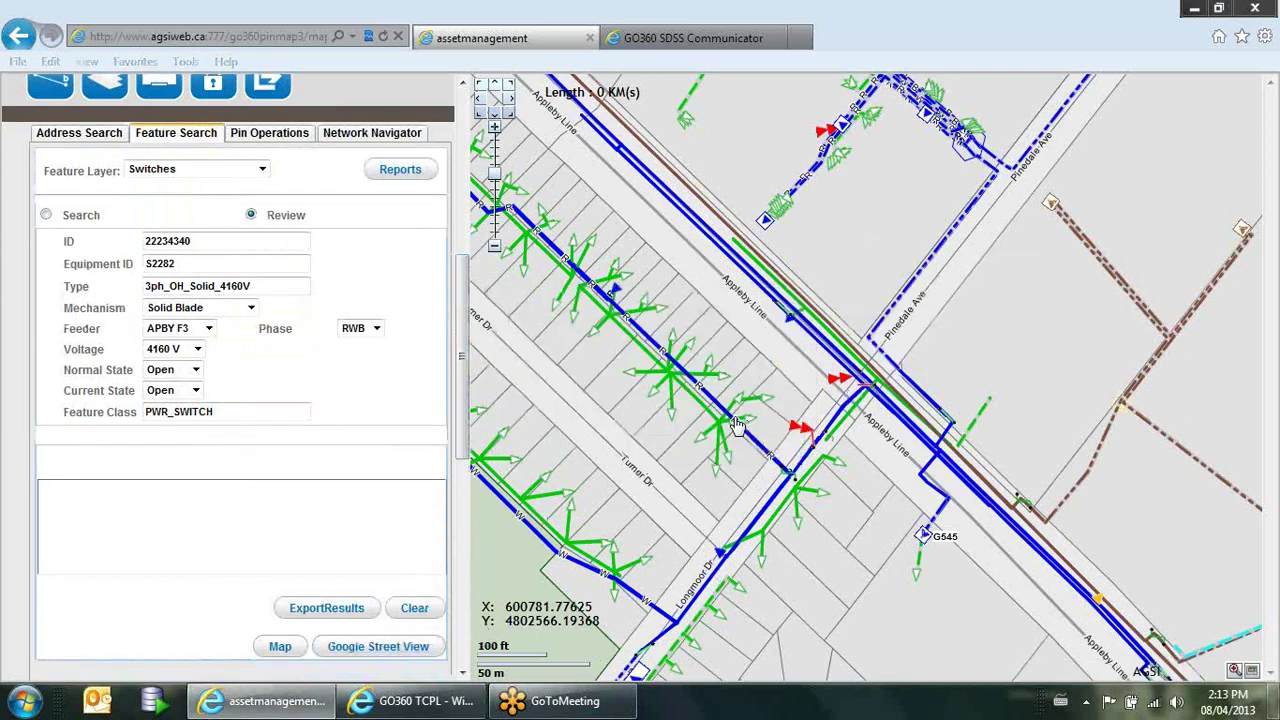
{"action": "left_click", "coordinate": [854, 399]}
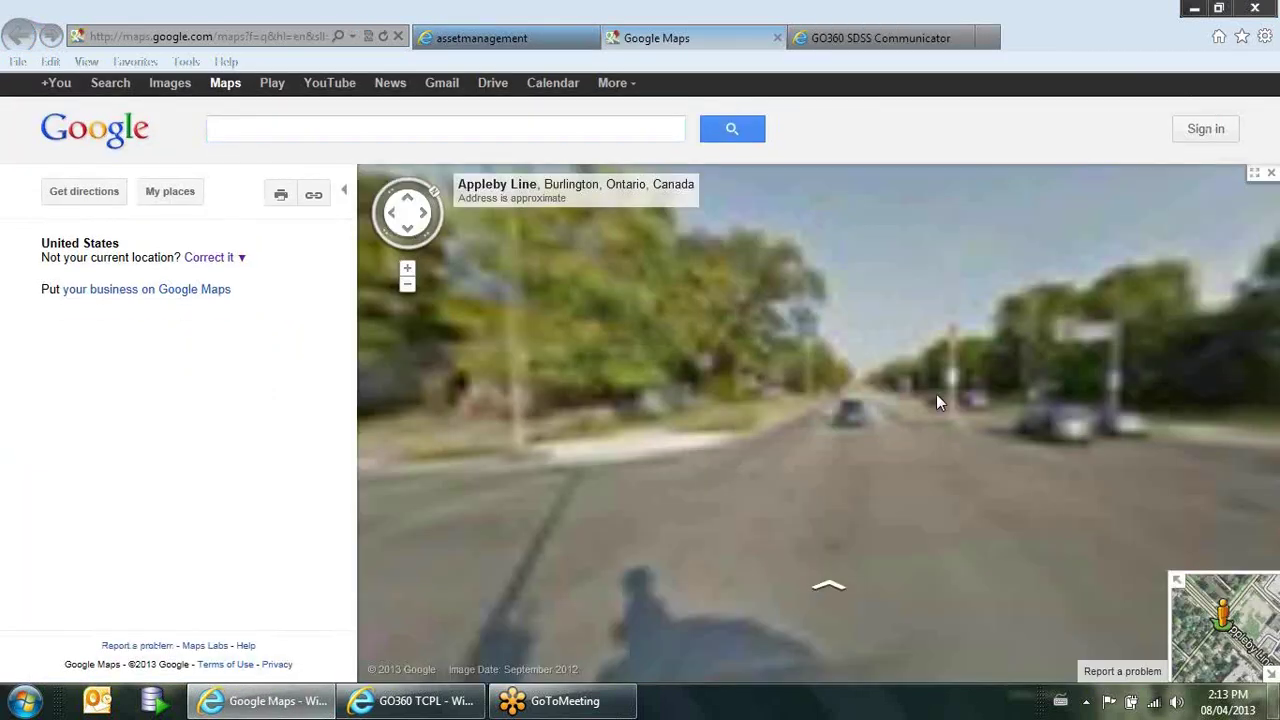
{"action": "left_click", "coordinate": [936, 394]}
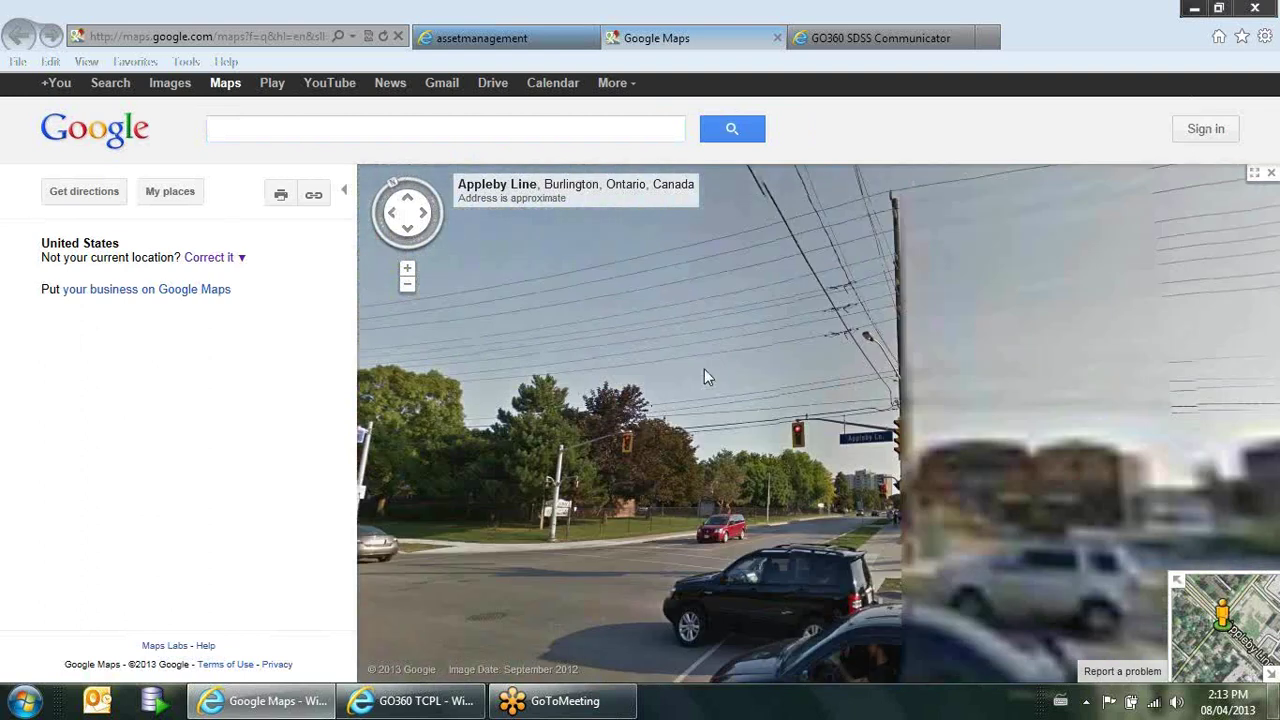
{"action": "left_click", "coordinate": [833, 333]}
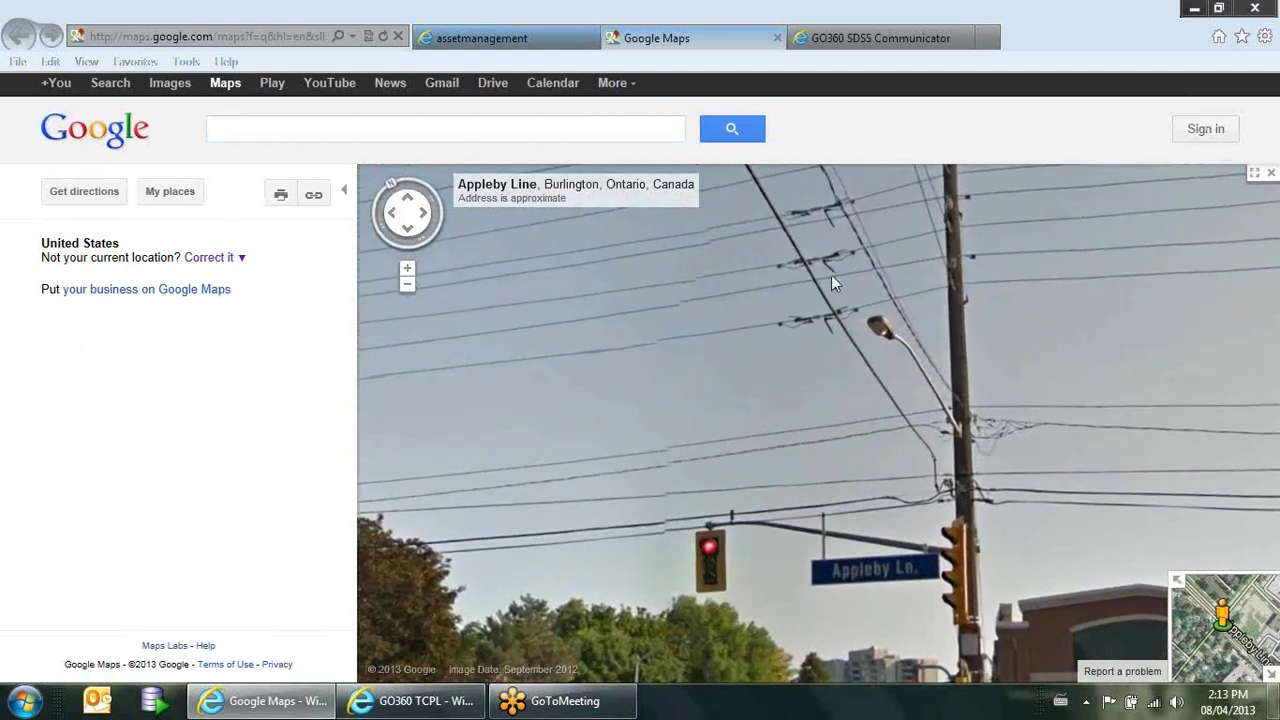
{"action": "scroll", "coordinate": [819, 417], "scroll_direction": "up", "scroll_amount": 2}
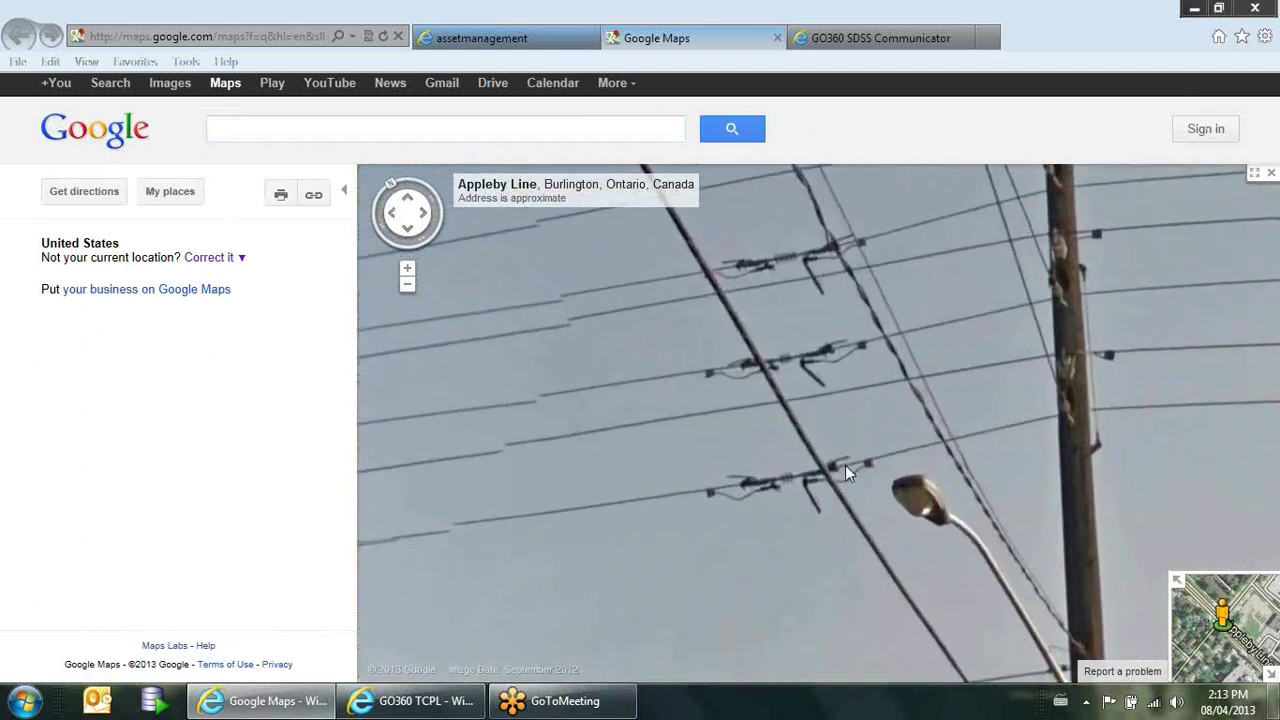
Step: Return to the assetmanagement page, set the feature panel back to search mode and open the Switches reports
{"action": "left_click", "coordinate": [483, 45]}
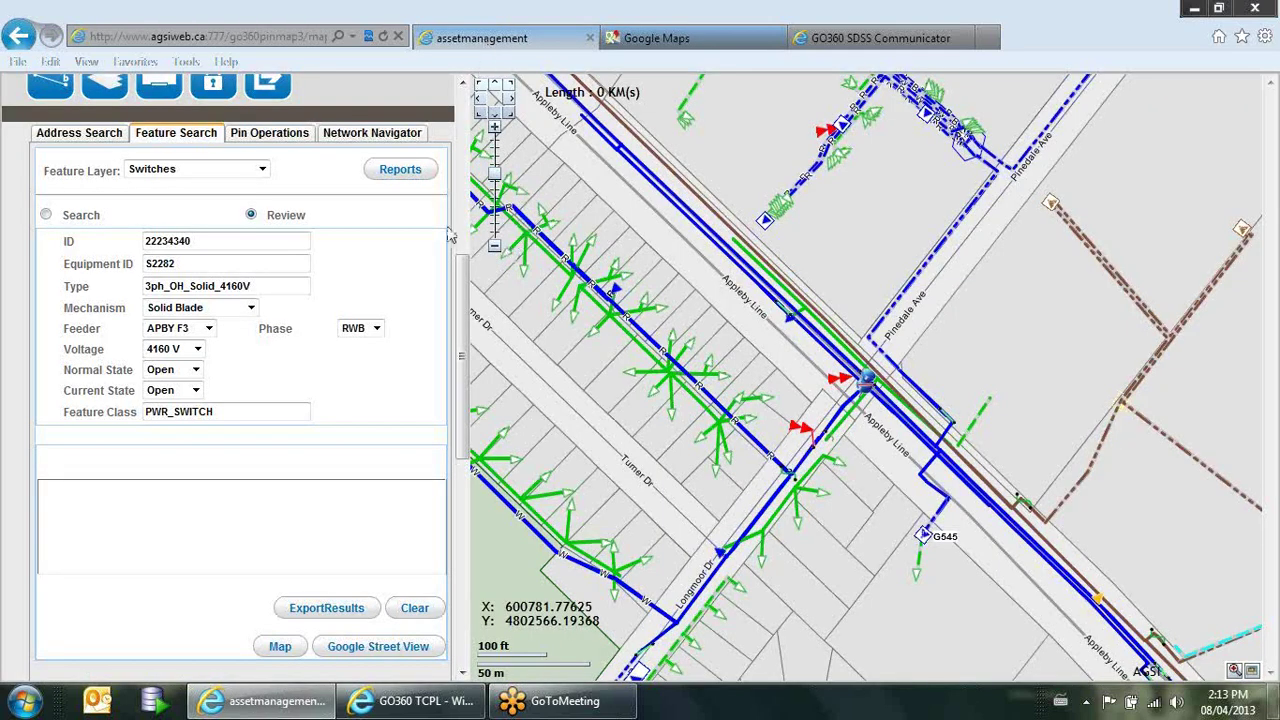
{"action": "scroll", "coordinate": [463, 291], "scroll_direction": "up", "scroll_amount": 1}
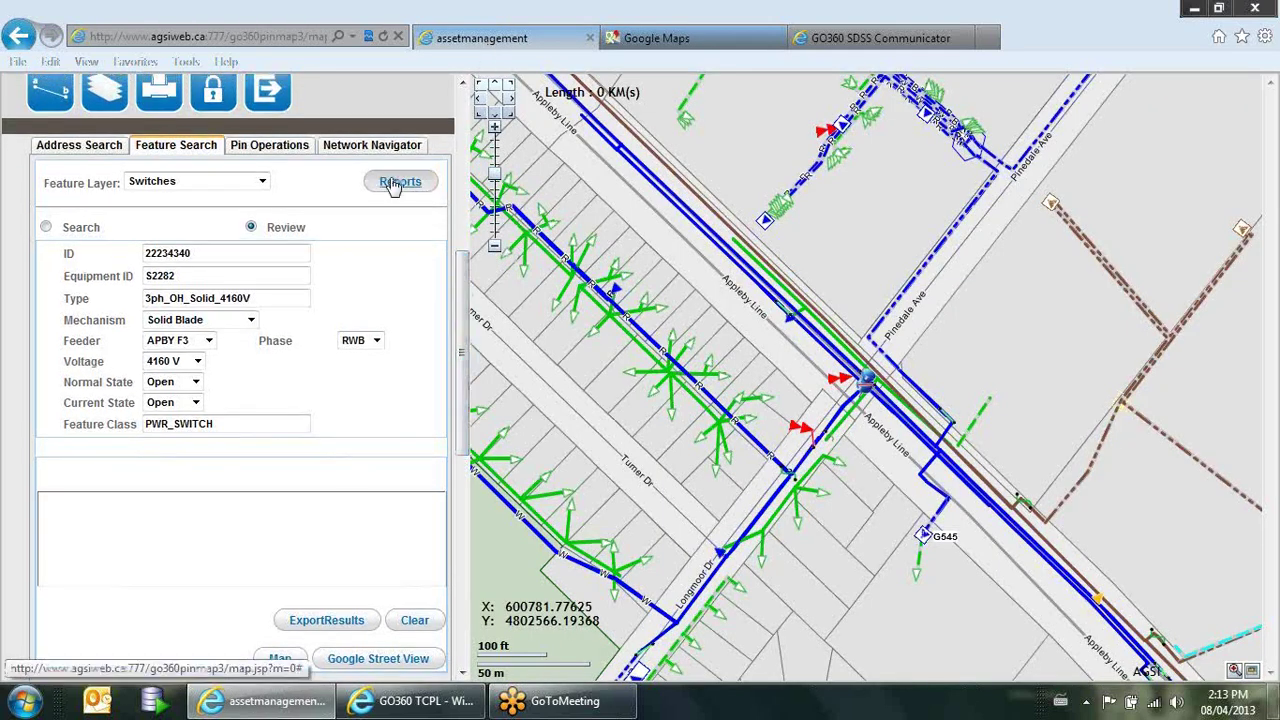
{"action": "left_click", "coordinate": [46, 227]}
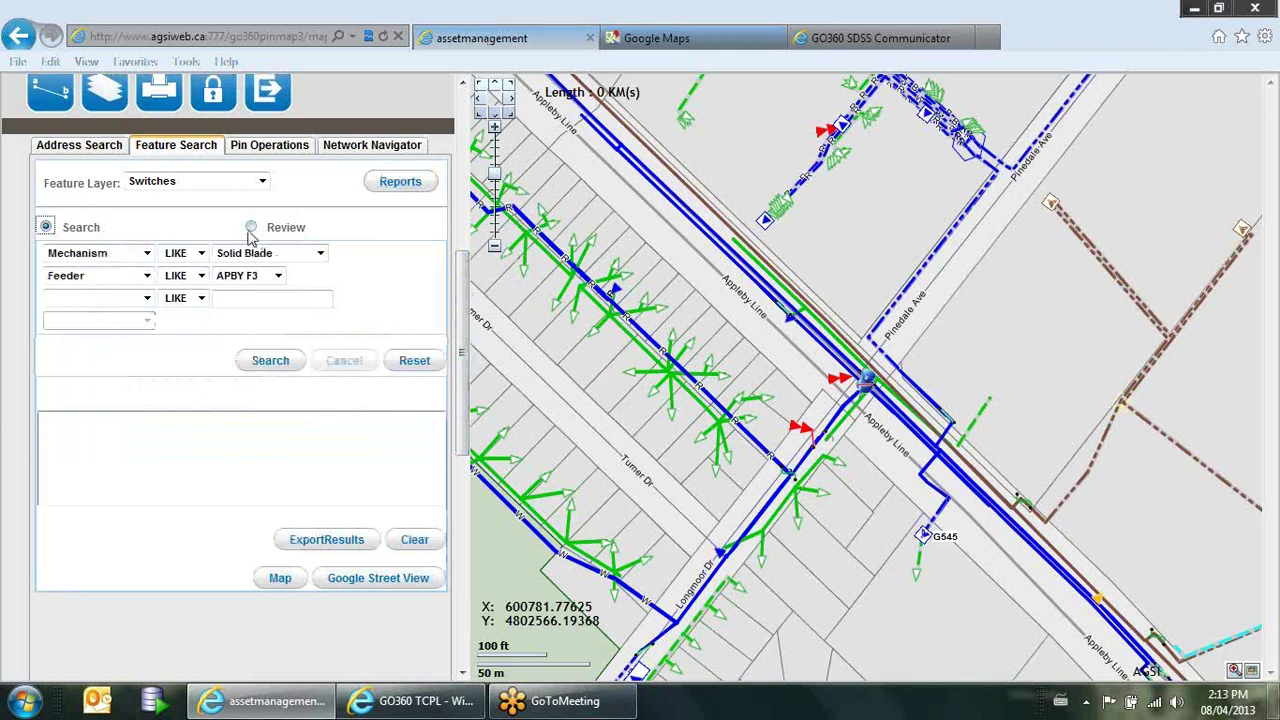
{"action": "left_click", "coordinate": [380, 190]}
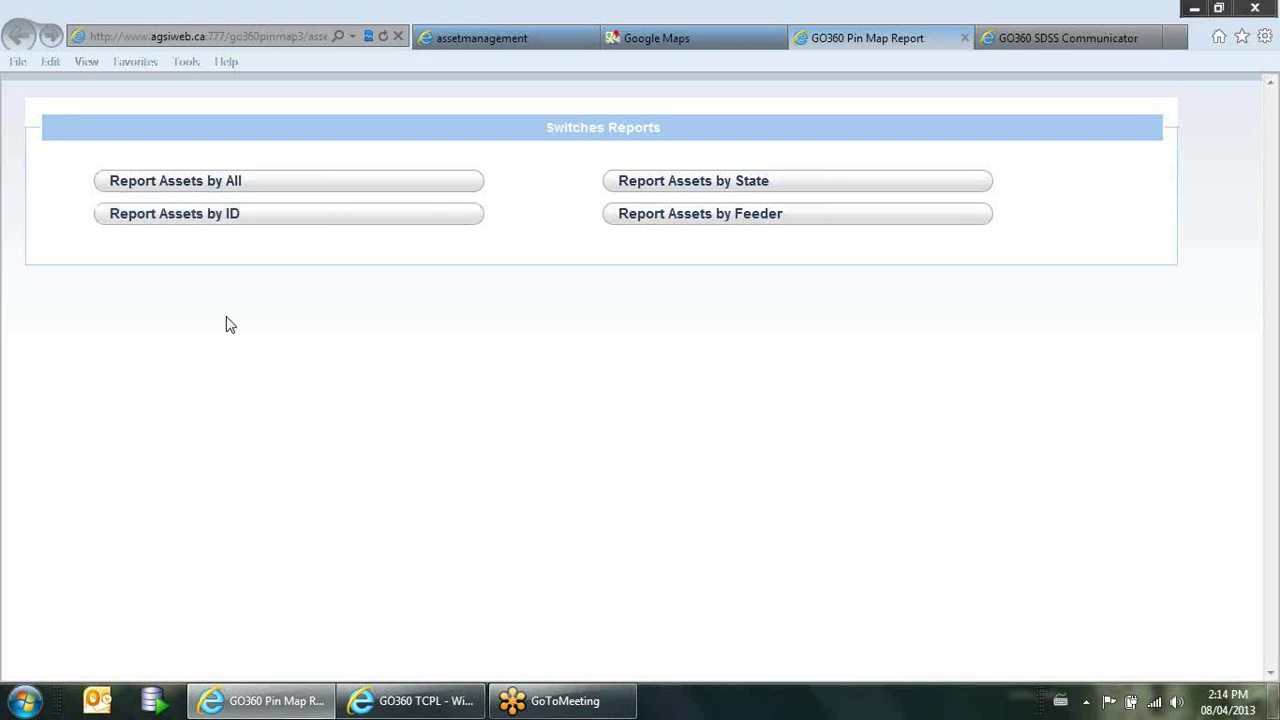
Step: Run the Report Assets by Feeder report for feeder HARV_F2
{"action": "left_click", "coordinate": [703, 218]}
{"action": "left_click", "coordinate": [489, 200]}
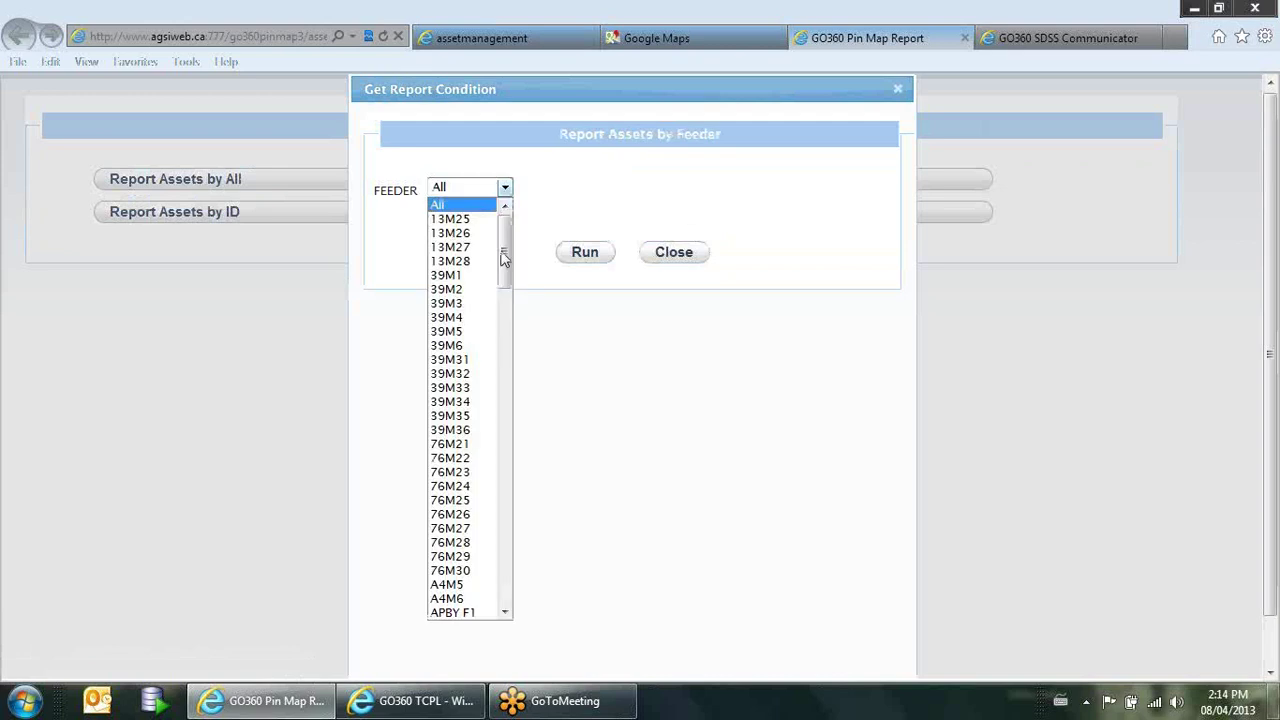
{"action": "left_click_drag", "start_coordinate": [506, 250], "coordinate": [505, 415]}
{"action": "left_click", "coordinate": [452, 429]}
{"action": "left_click", "coordinate": [582, 254]}
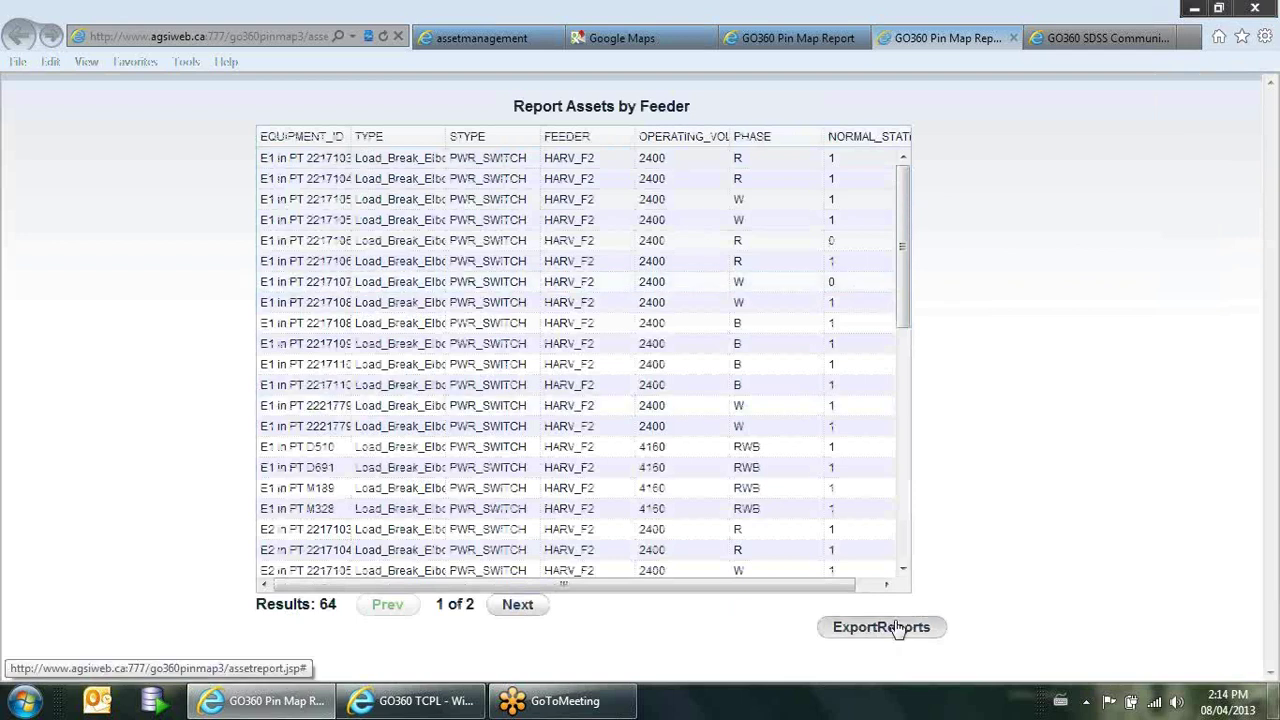
Step: Scroll through the Report Assets by Feeder results, export them as exportreports.csv, open the file in Excel and close it
{"action": "left_click_drag", "start_coordinate": [774, 590], "coordinate": [773, 592]}
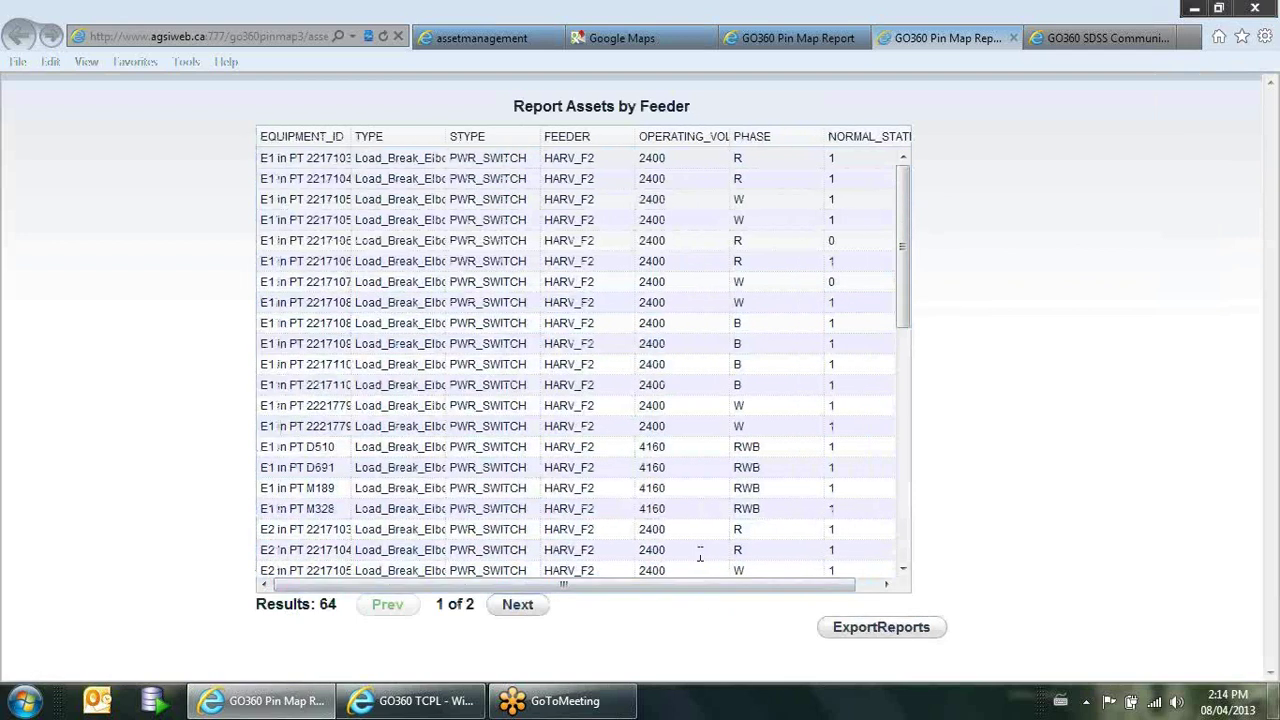
{"action": "left_click_drag", "start_coordinate": [903, 194], "coordinate": [897, 354]}
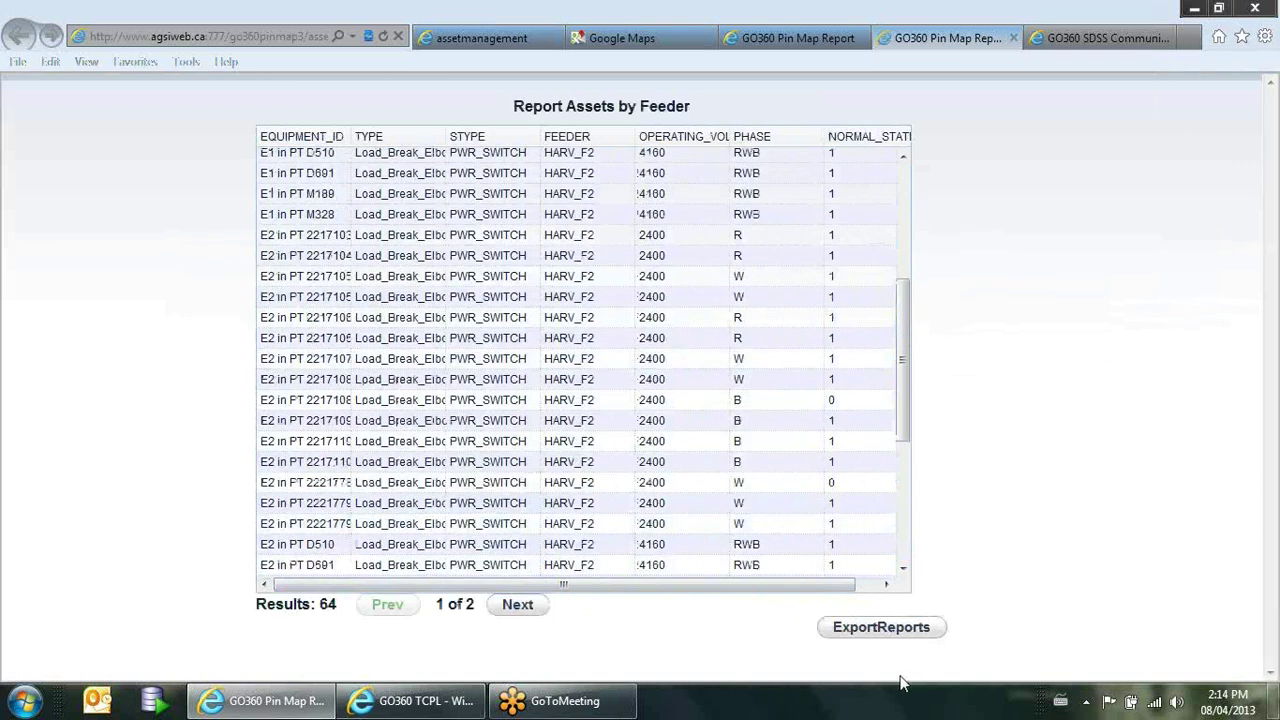
{"action": "left_click", "coordinate": [890, 630]}
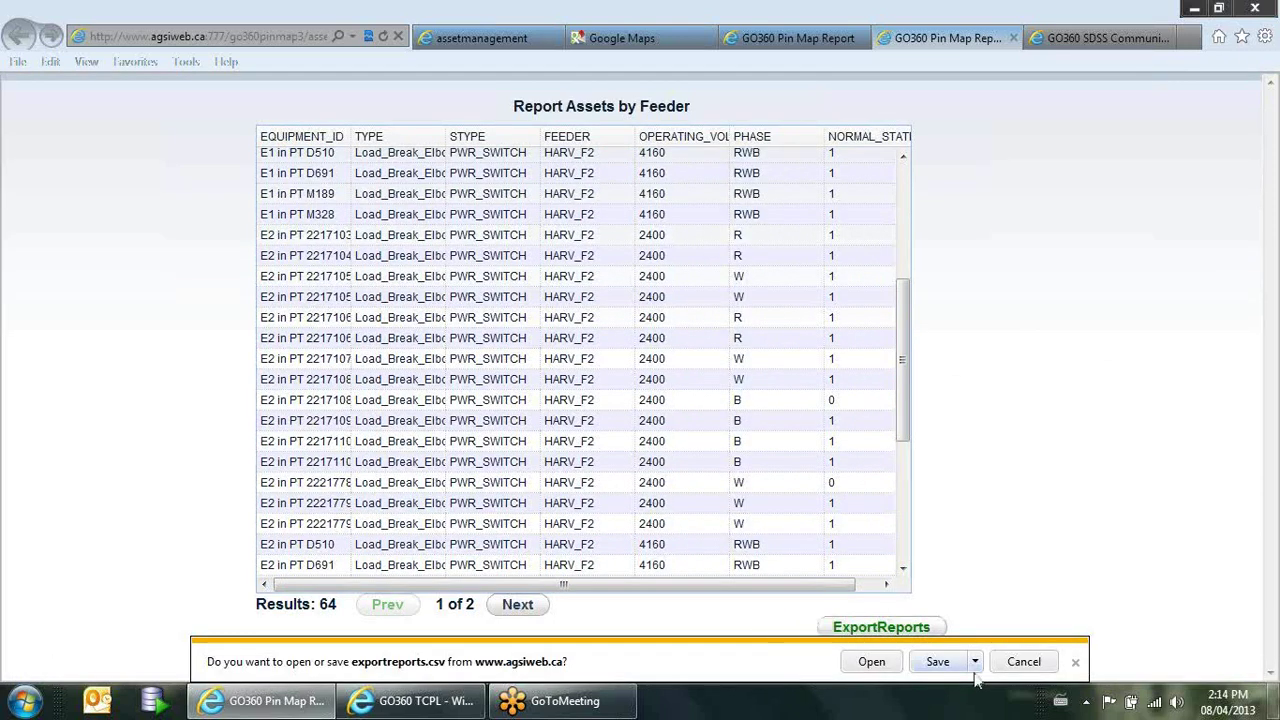
{"action": "left_click", "coordinate": [871, 662]}
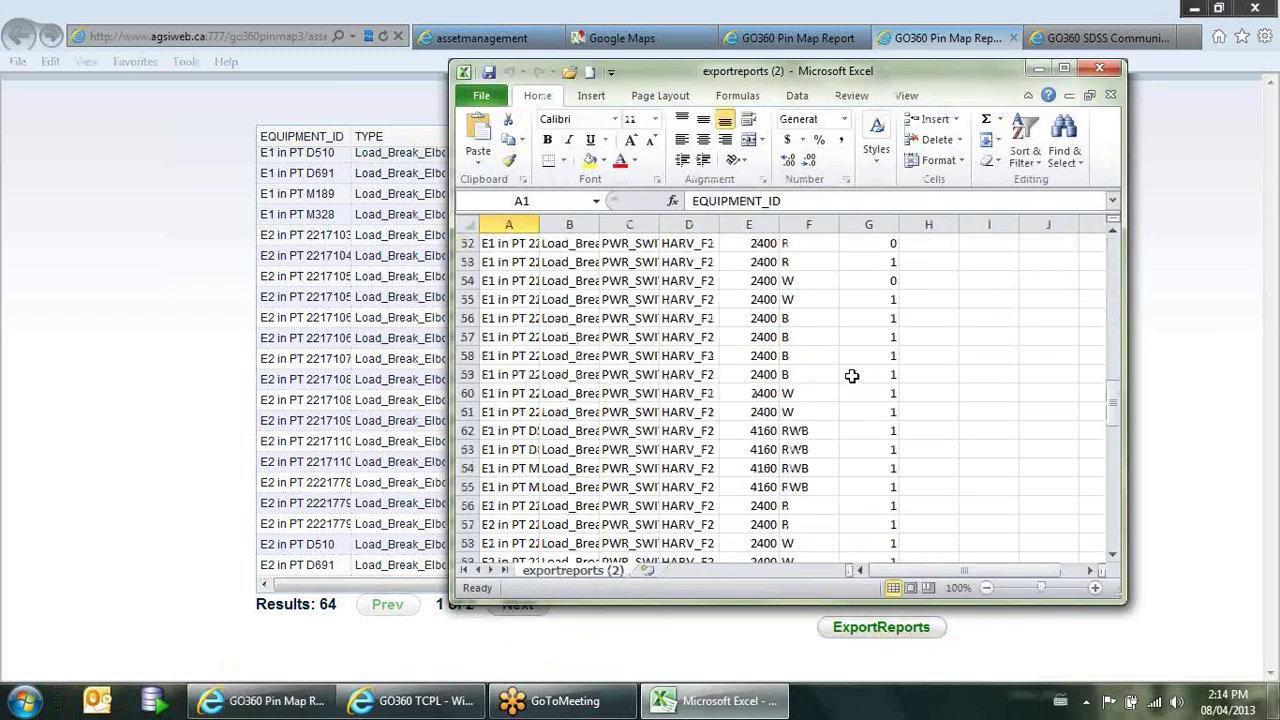
{"action": "left_click", "coordinate": [1100, 69]}
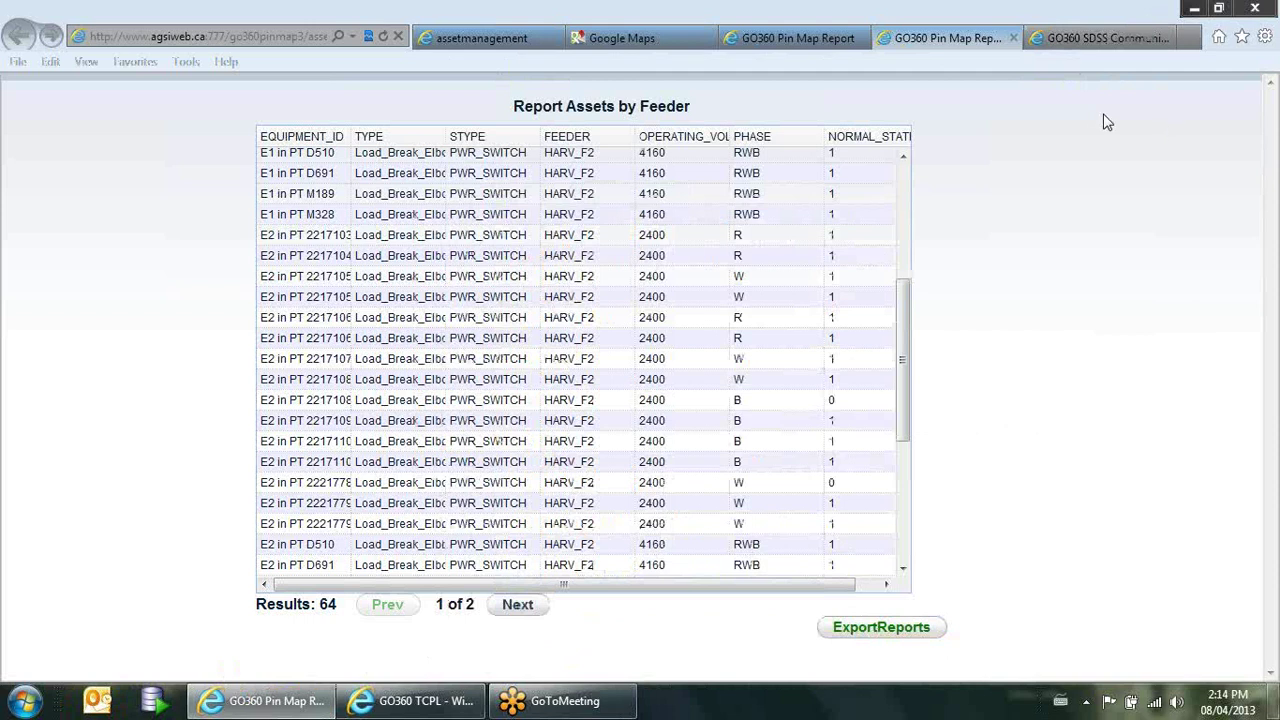
Step: Switch to the GO360 SDSS Communicator page and search the Sections layer for Grid Number 33N1E34
{"action": "left_click", "coordinate": [482, 40]}
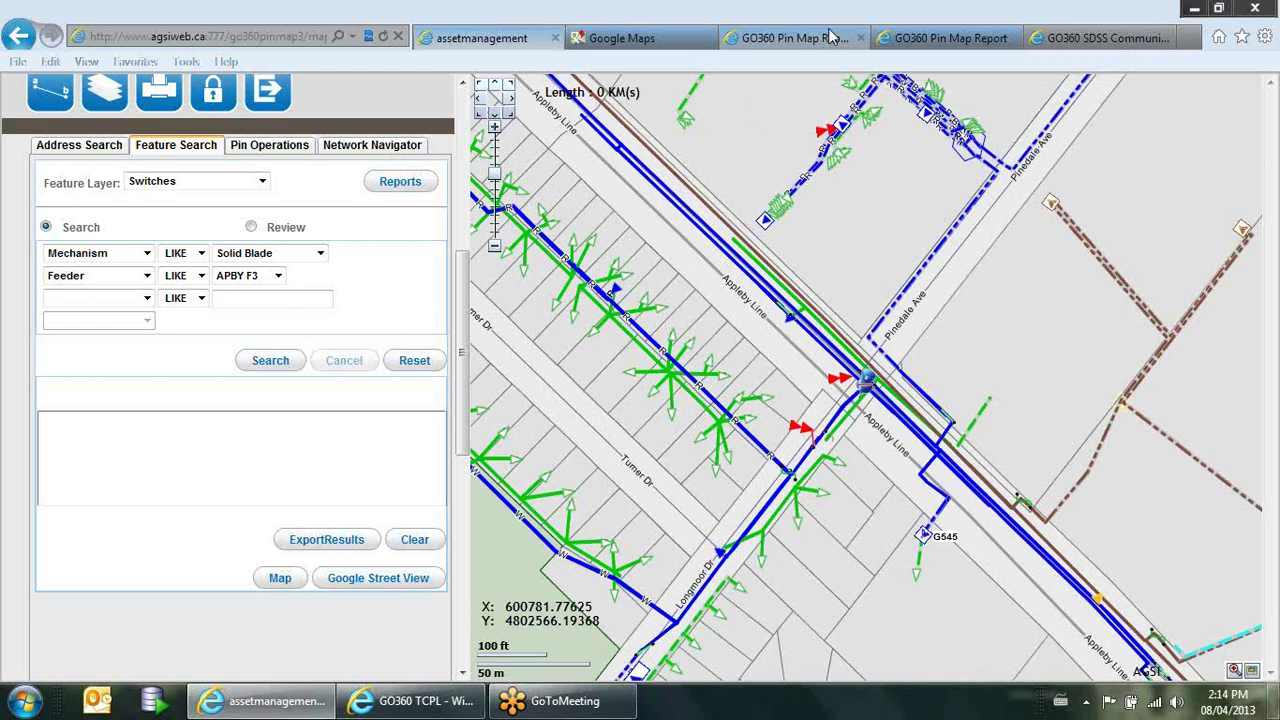
{"action": "left_click", "coordinate": [1100, 38]}
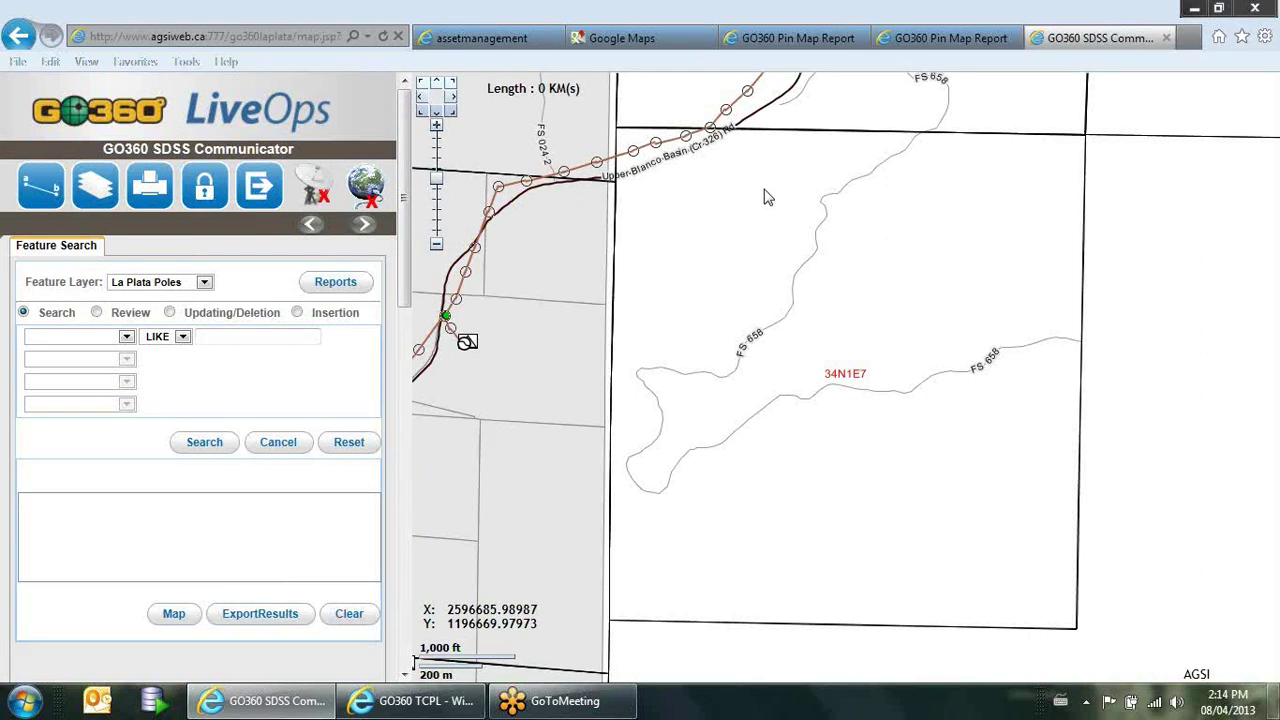
{"action": "left_click", "coordinate": [205, 284]}
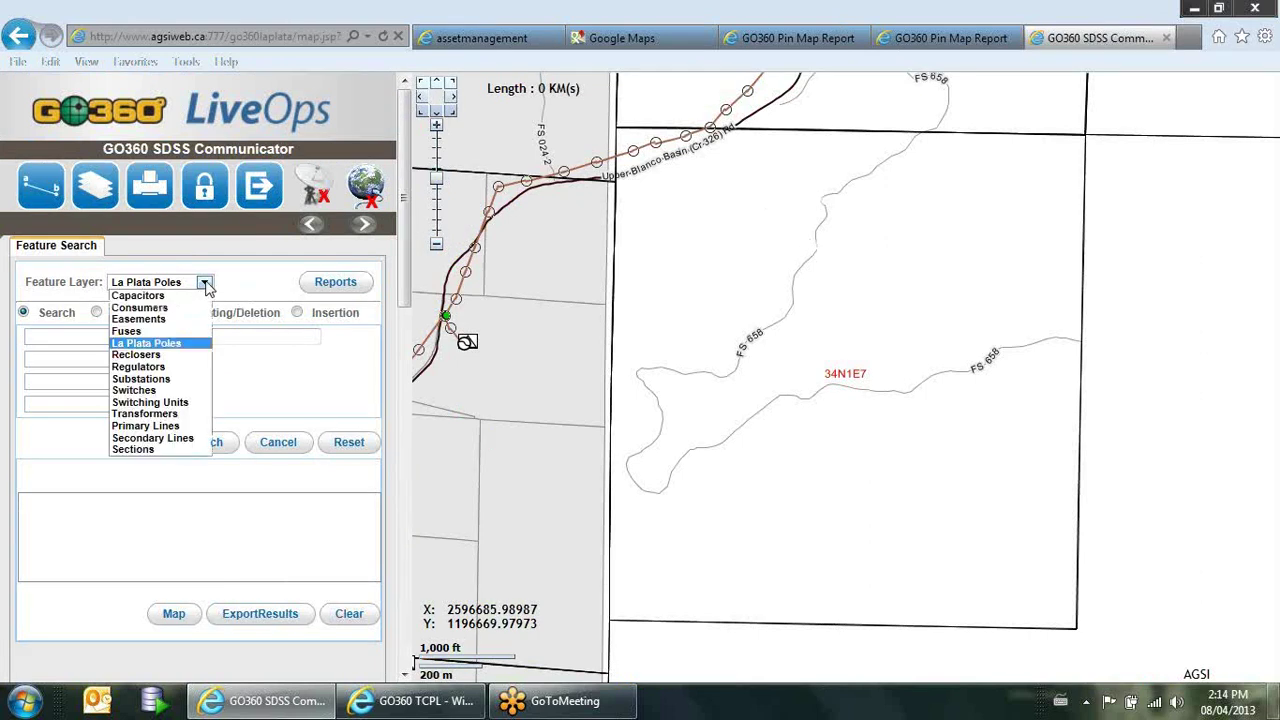
{"action": "left_click", "coordinate": [134, 460]}
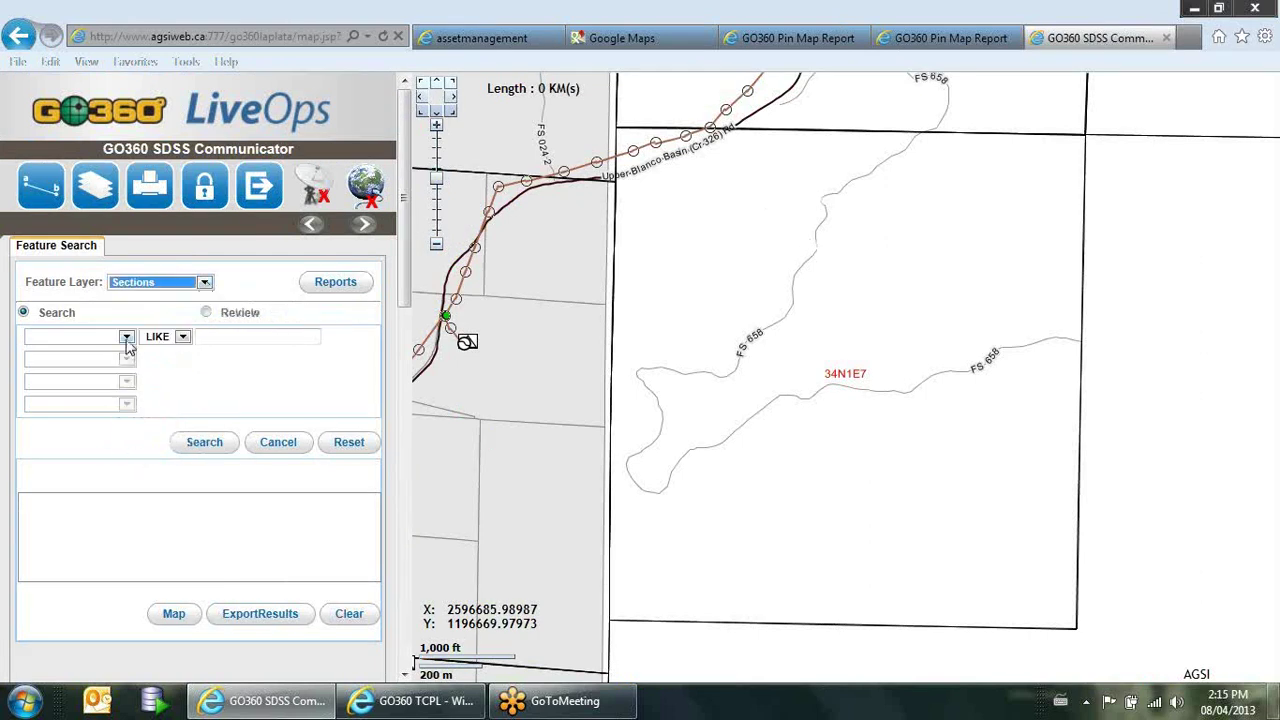
{"action": "left_click", "coordinate": [126, 337]}
{"action": "left_click", "coordinate": [60, 358]}
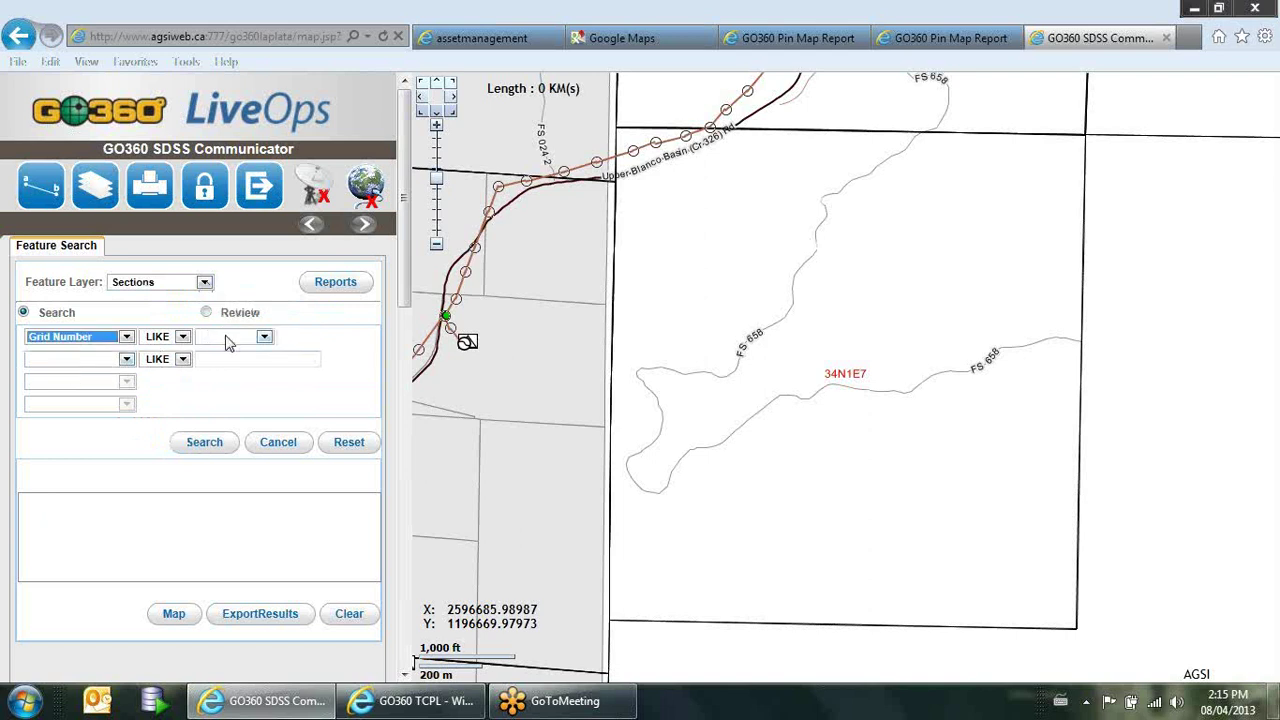
{"action": "left_click", "coordinate": [226, 342]}
{"action": "scroll", "coordinate": [250, 475], "scroll_direction": "down", "scroll_amount": 5}
{"action": "scroll", "coordinate": [248, 475], "scroll_direction": "down", "scroll_amount": 2}
{"action": "left_click", "coordinate": [230, 462]}
{"action": "left_click", "coordinate": [202, 446]}
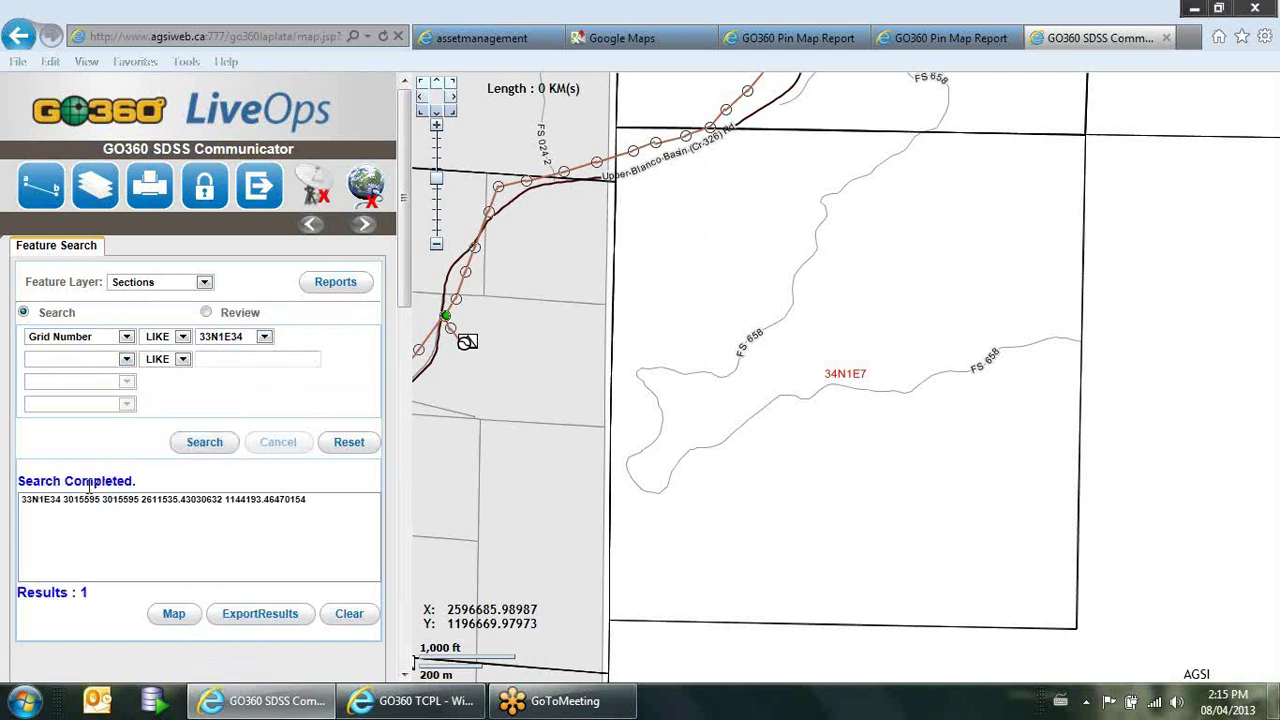
Step: Show section 33N1E34 on the map and select pole P2614 at the south end of the line to load its attributes
{"action": "left_click", "coordinate": [82, 498]}
{"action": "left_click", "coordinate": [172, 540]}
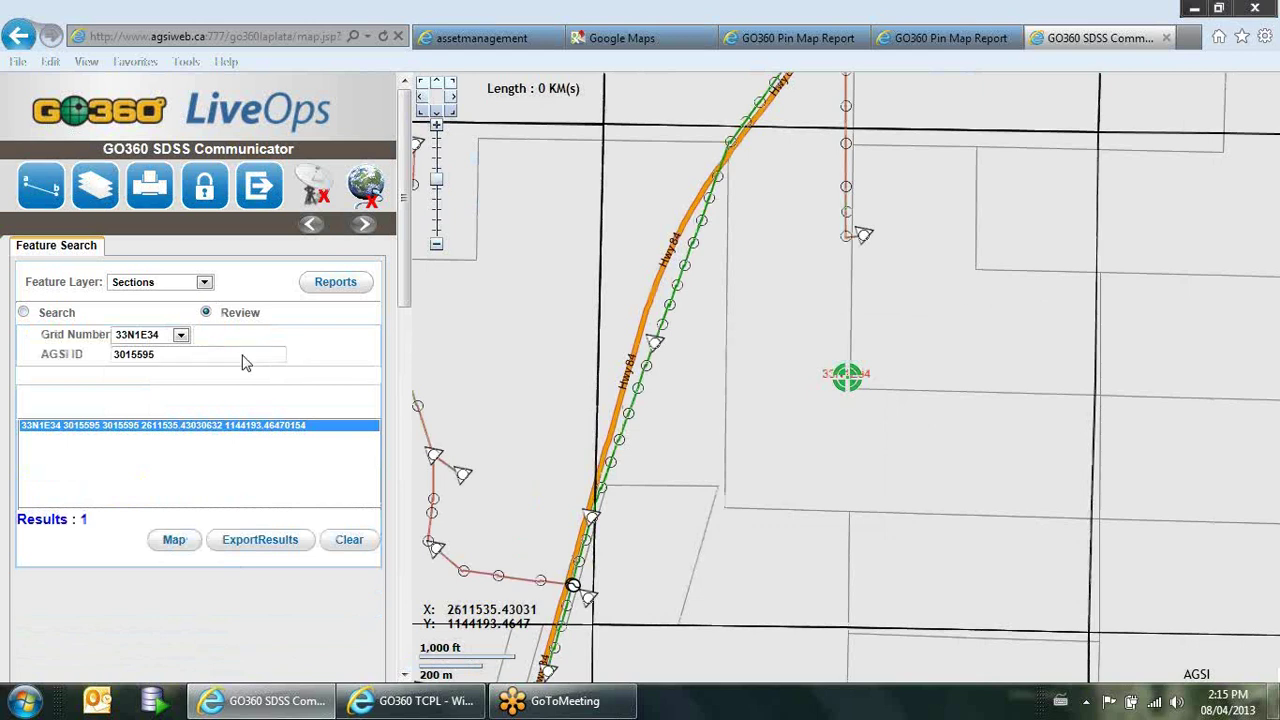
{"action": "left_click", "coordinate": [848, 247]}
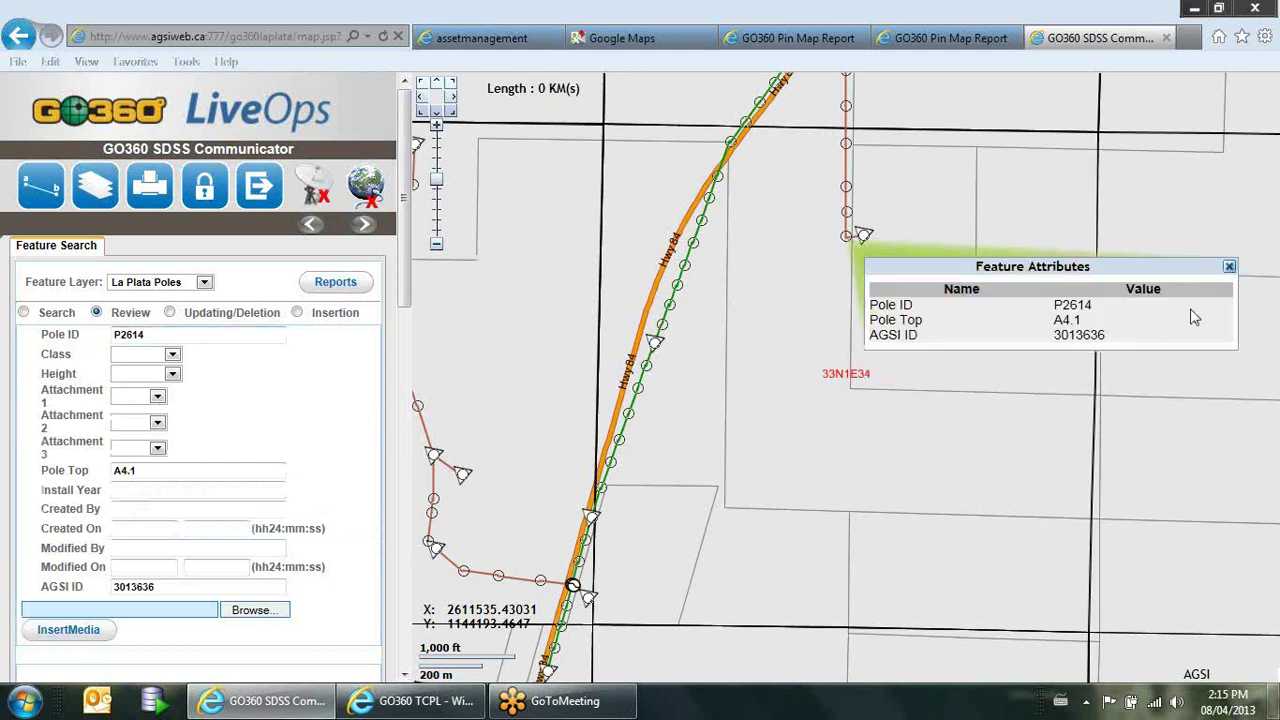
{"action": "left_click", "coordinate": [1229, 268]}
Step: Set the pole's Class to 2, Height to 30 and Attachment 1 to Cable
{"action": "left_click", "coordinate": [172, 354]}
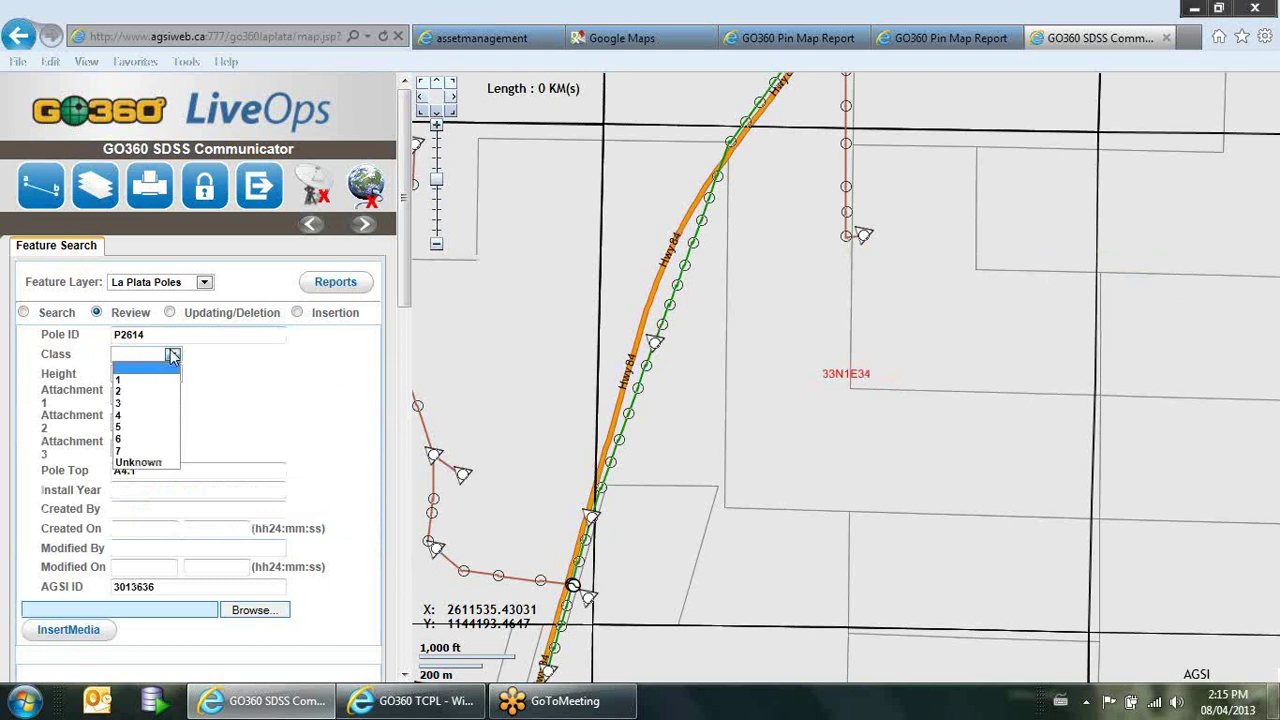
{"action": "left_click", "coordinate": [138, 393]}
{"action": "left_click", "coordinate": [172, 373]}
{"action": "left_click", "coordinate": [140, 389]}
{"action": "left_click", "coordinate": [157, 397]}
{"action": "left_click", "coordinate": [142, 434]}
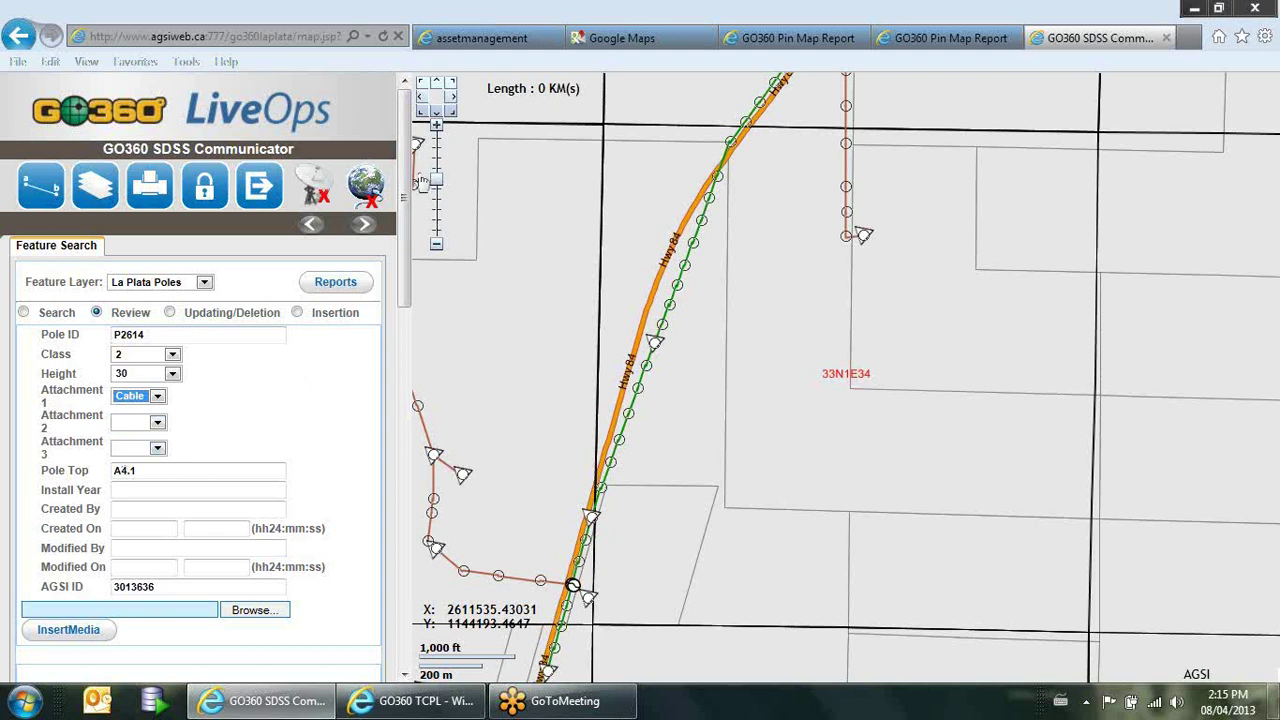
Step: Attach the JPEG 3871184-an-electrical-utility-pole-shown-against-the-blue-sky from the Desktop to the pole as media
{"action": "scroll", "coordinate": [404, 205], "scroll_direction": "down", "scroll_amount": 3}
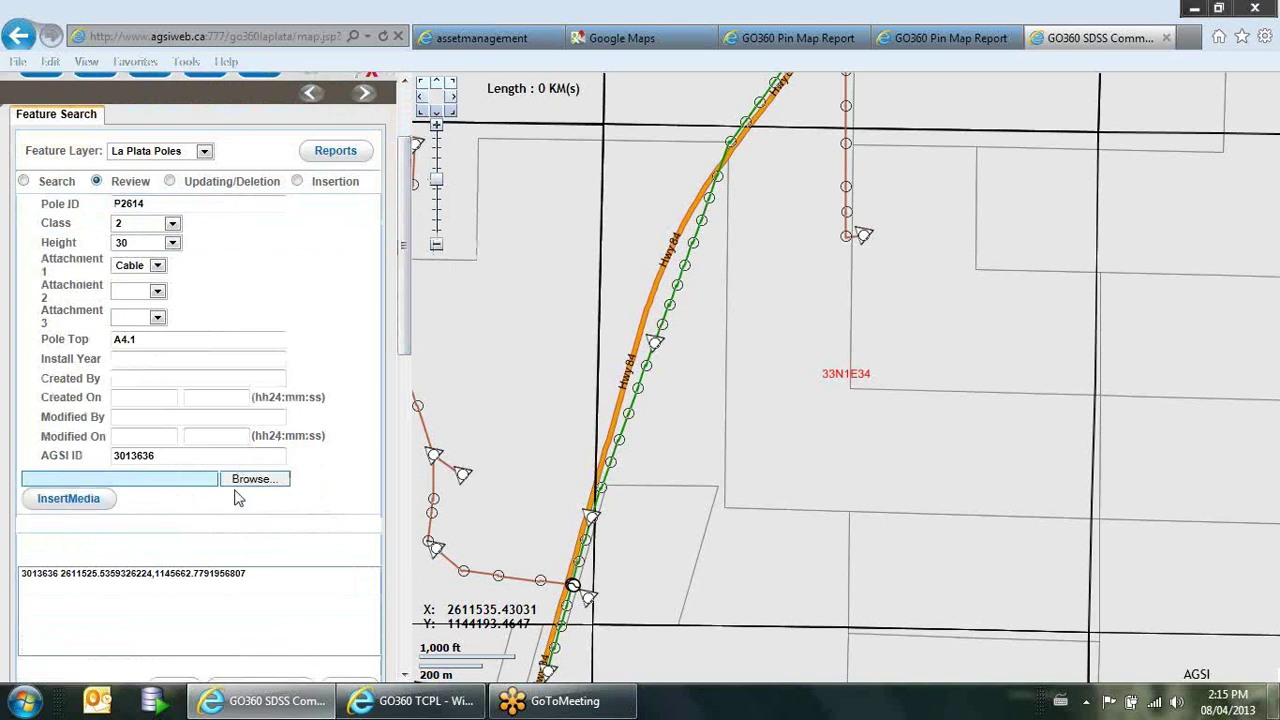
{"action": "left_click", "coordinate": [266, 480]}
{"action": "left_click_drag", "start_coordinate": [623, 118], "coordinate": [622, 252]}
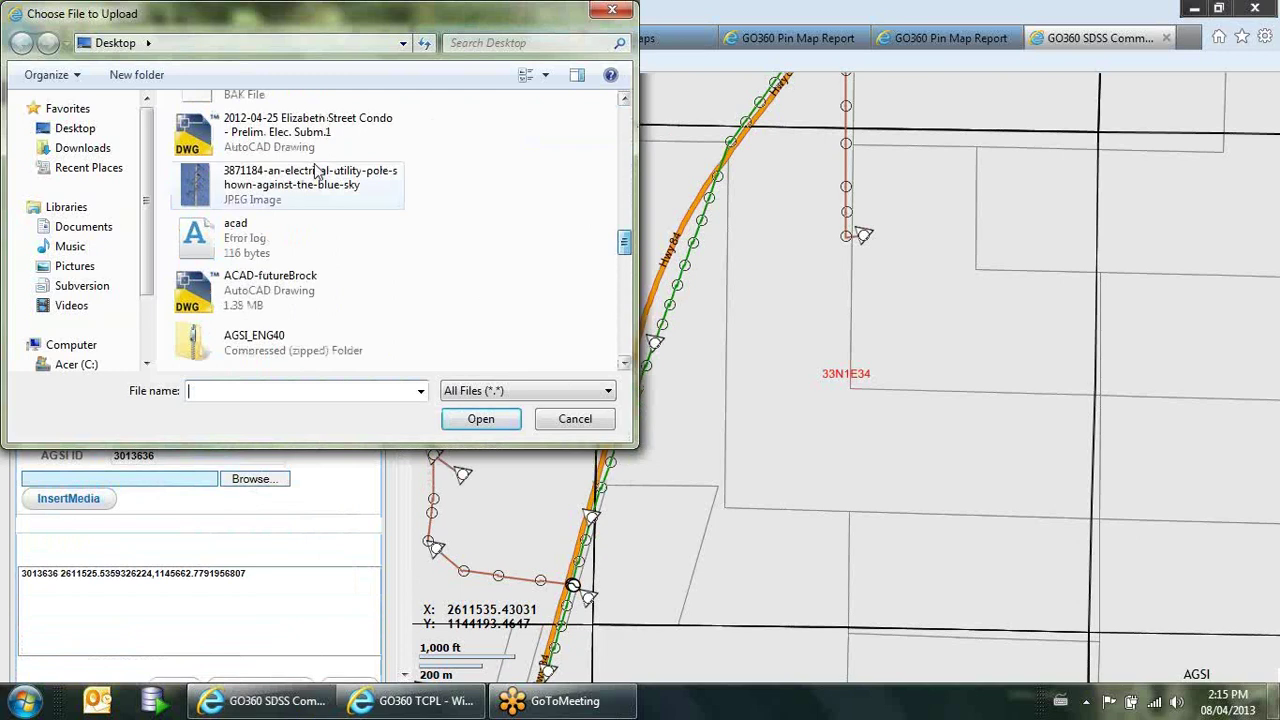
{"action": "left_click", "coordinate": [300, 185]}
{"action": "left_click", "coordinate": [480, 418]}
{"action": "left_click", "coordinate": [55, 500]}
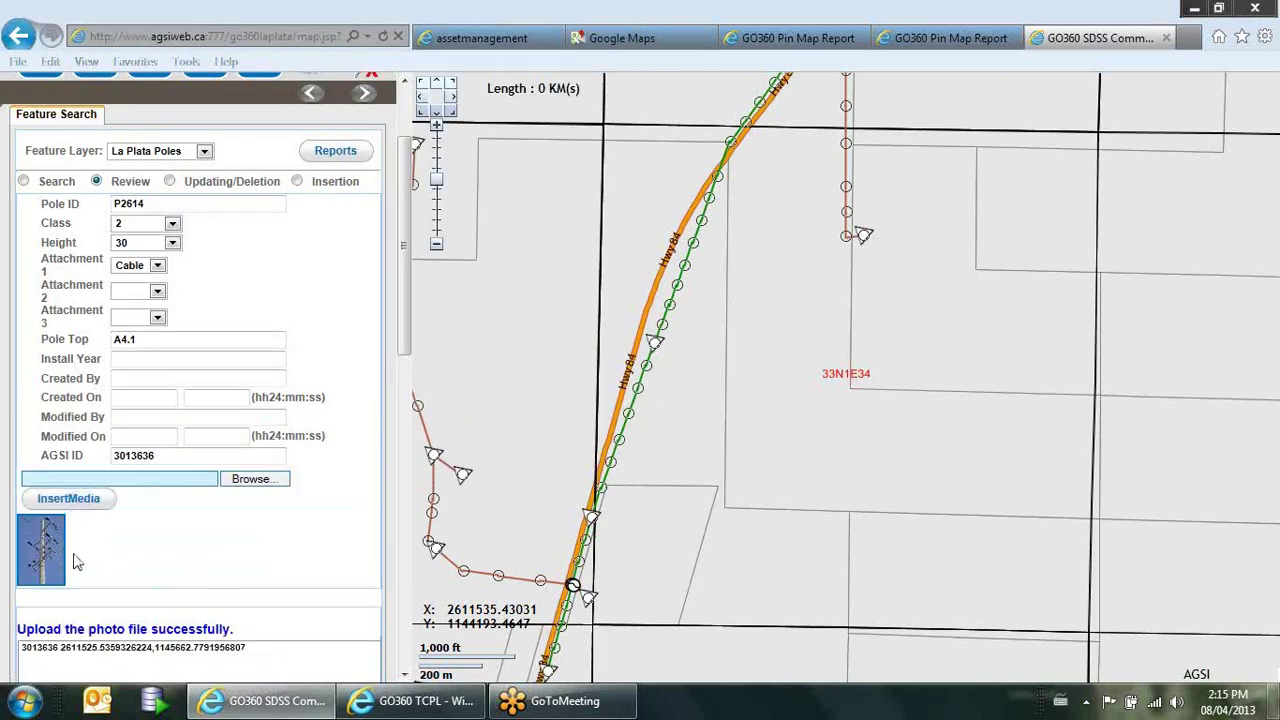
Step: Put the pole record into Updating/Deletion mode and save its edited attributes
{"action": "left_click", "coordinate": [169, 181]}
{"action": "scroll", "coordinate": [401, 247], "scroll_direction": "down", "scroll_amount": 2}
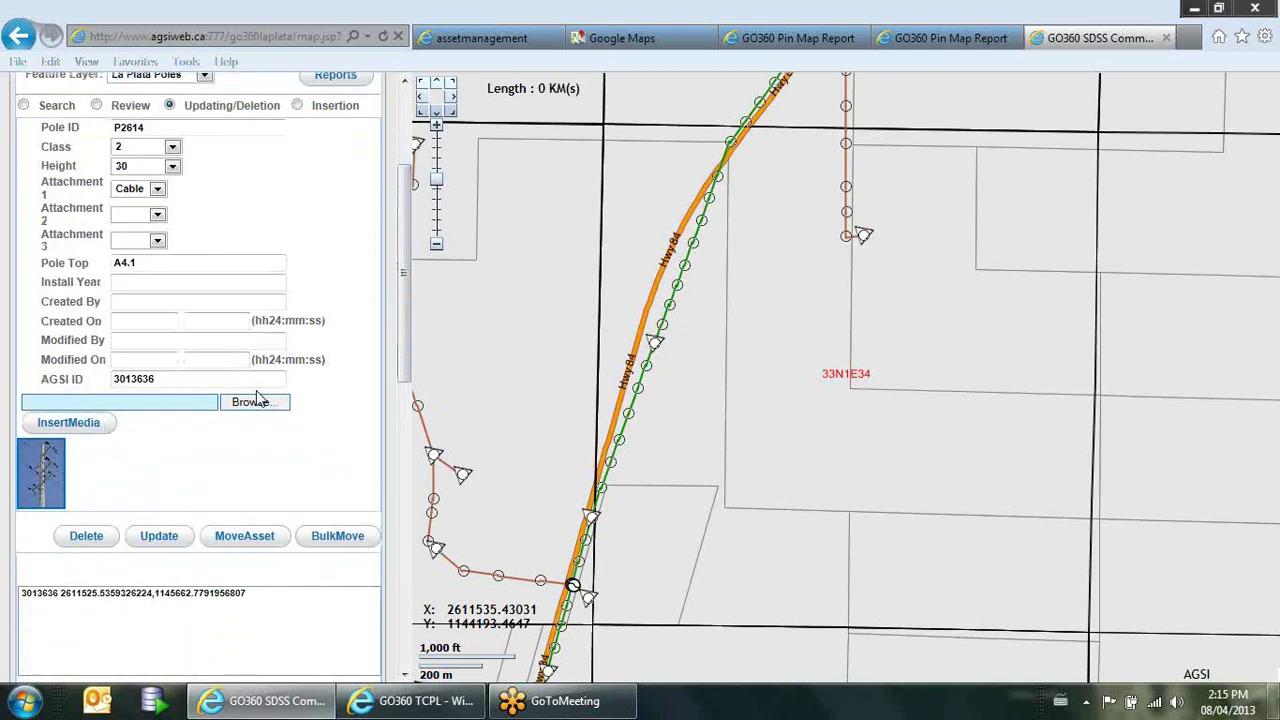
{"action": "left_click", "coordinate": [156, 537]}
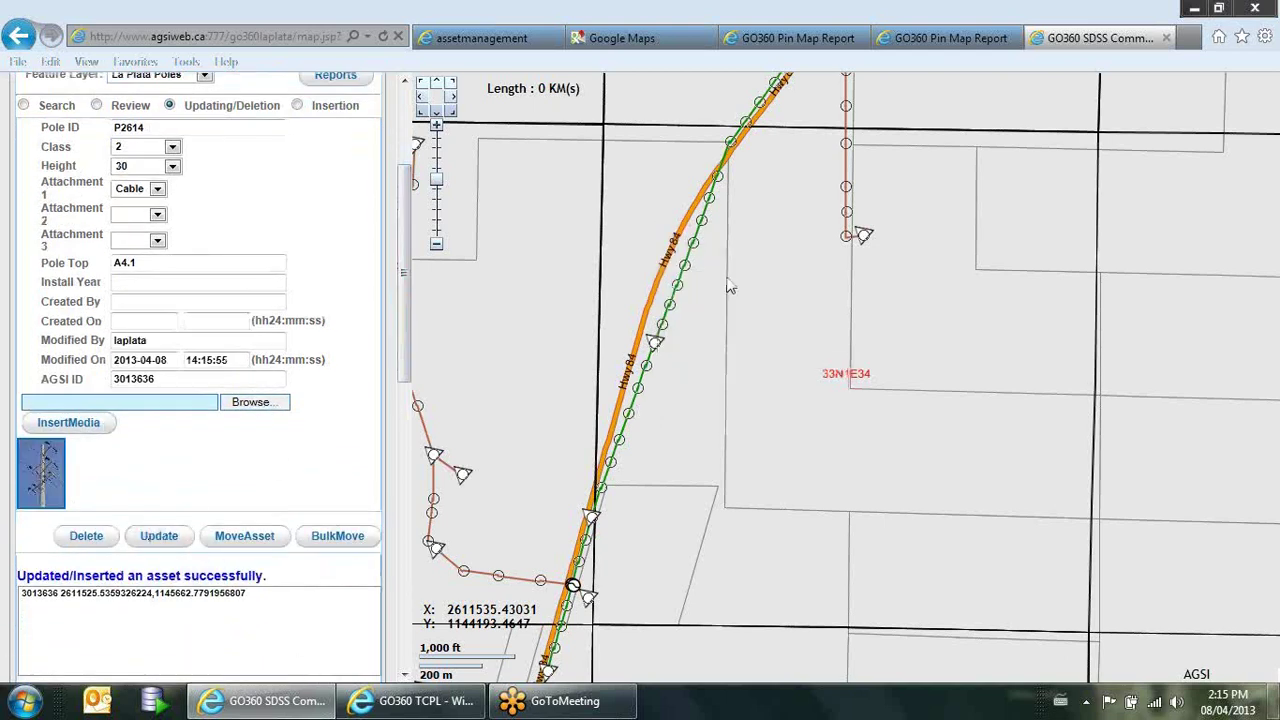
Step: Check the attributes of poles P2615 and P2614 on the map, then view P2614's attached photo full size and close it
{"action": "left_click", "coordinate": [846, 217]}
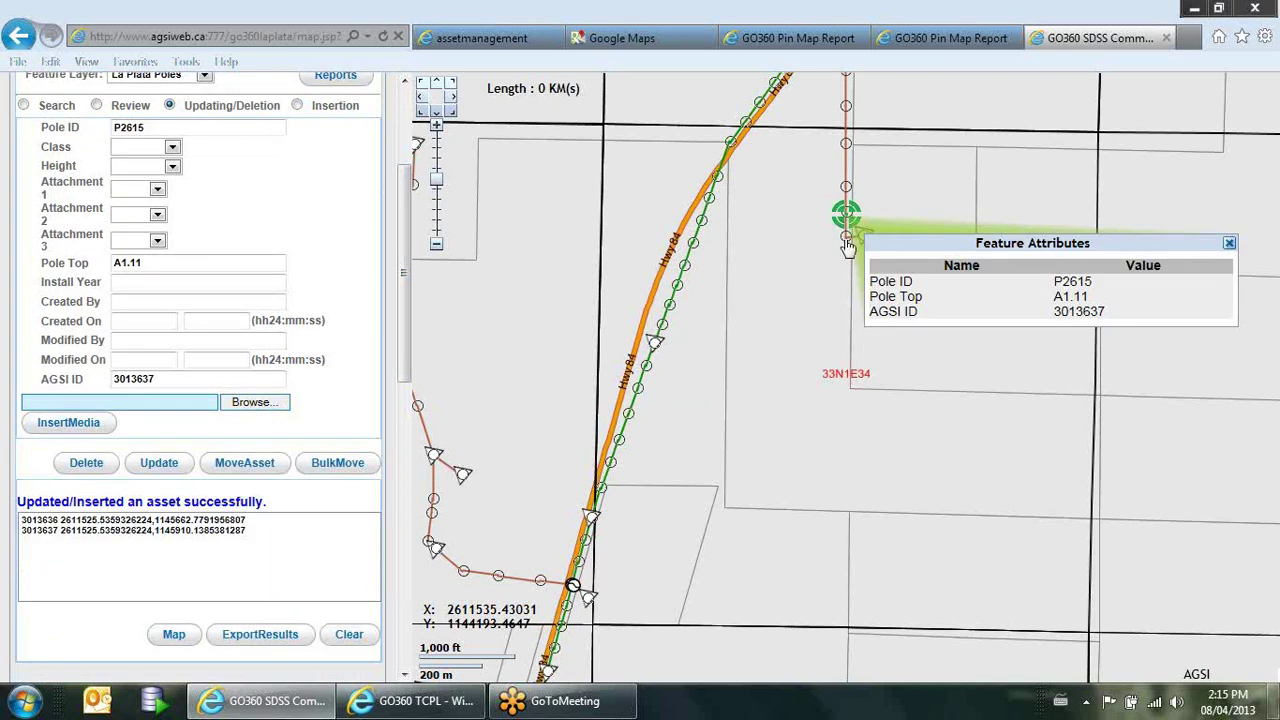
{"action": "left_click", "coordinate": [846, 235]}
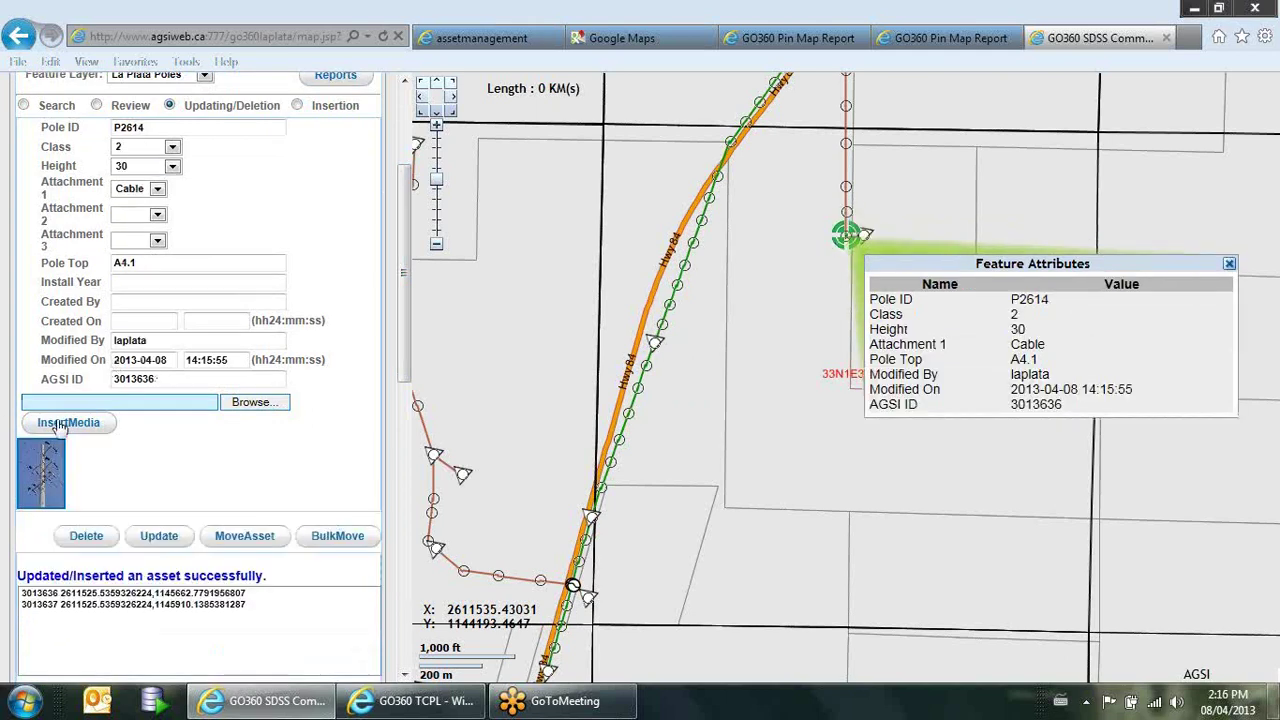
{"action": "left_click", "coordinate": [40, 480]}
{"action": "left_click", "coordinate": [544, 134]}
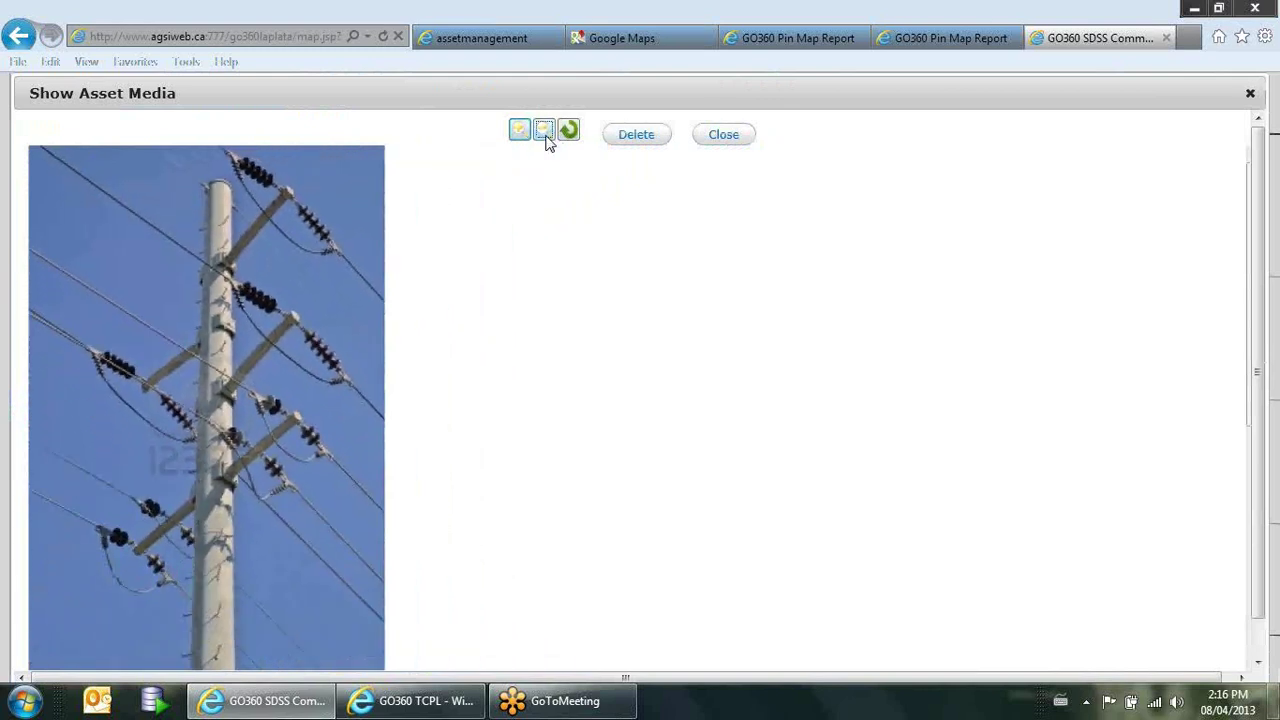
{"action": "left_click", "coordinate": [721, 138]}
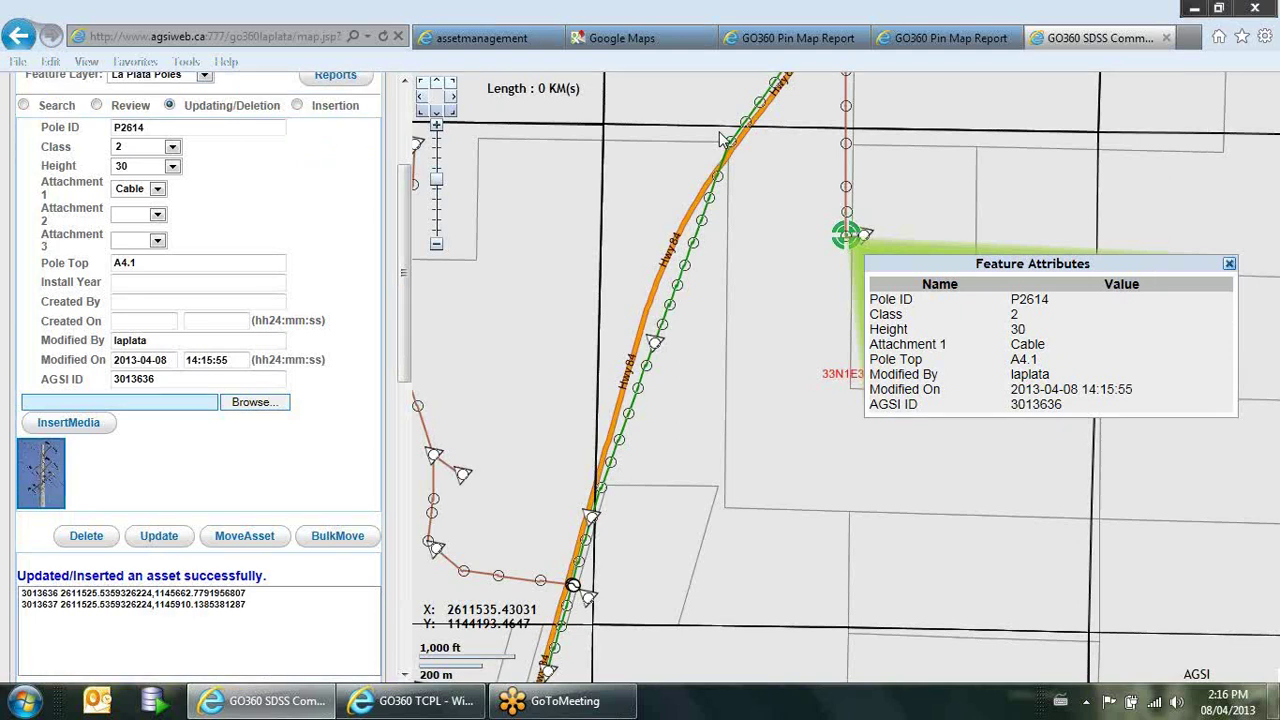
Step: Close the Feature Attributes popup and open the disconnected offline asset management page
{"action": "scroll", "coordinate": [398, 200], "scroll_direction": "up", "scroll_amount": 2}
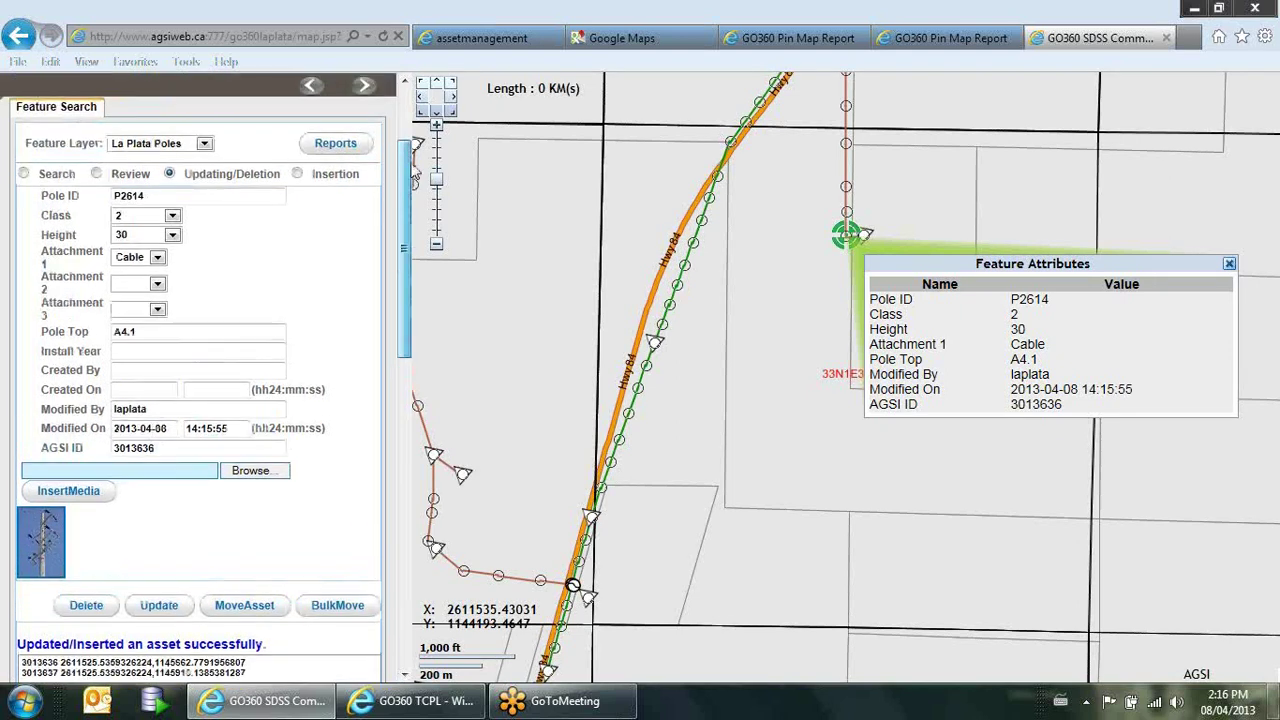
{"action": "left_click", "coordinate": [1230, 264]}
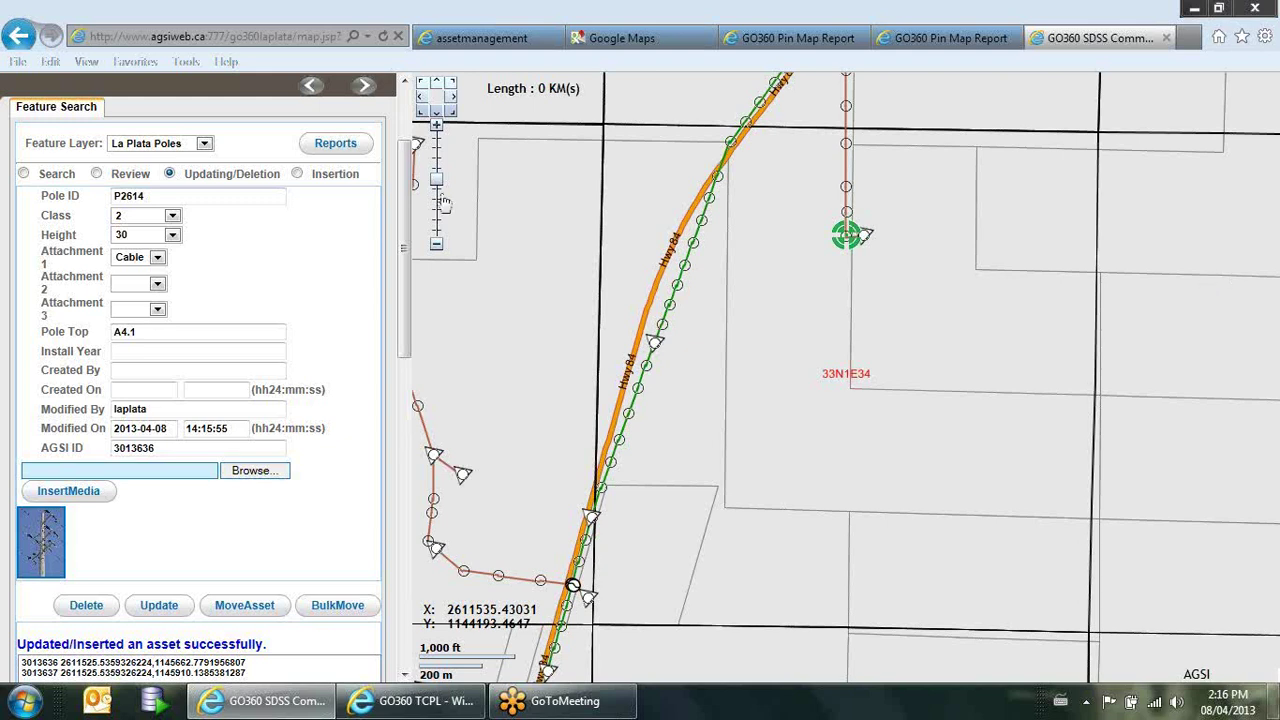
{"action": "scroll", "coordinate": [360, 150], "scroll_direction": "up", "scroll_amount": 2}
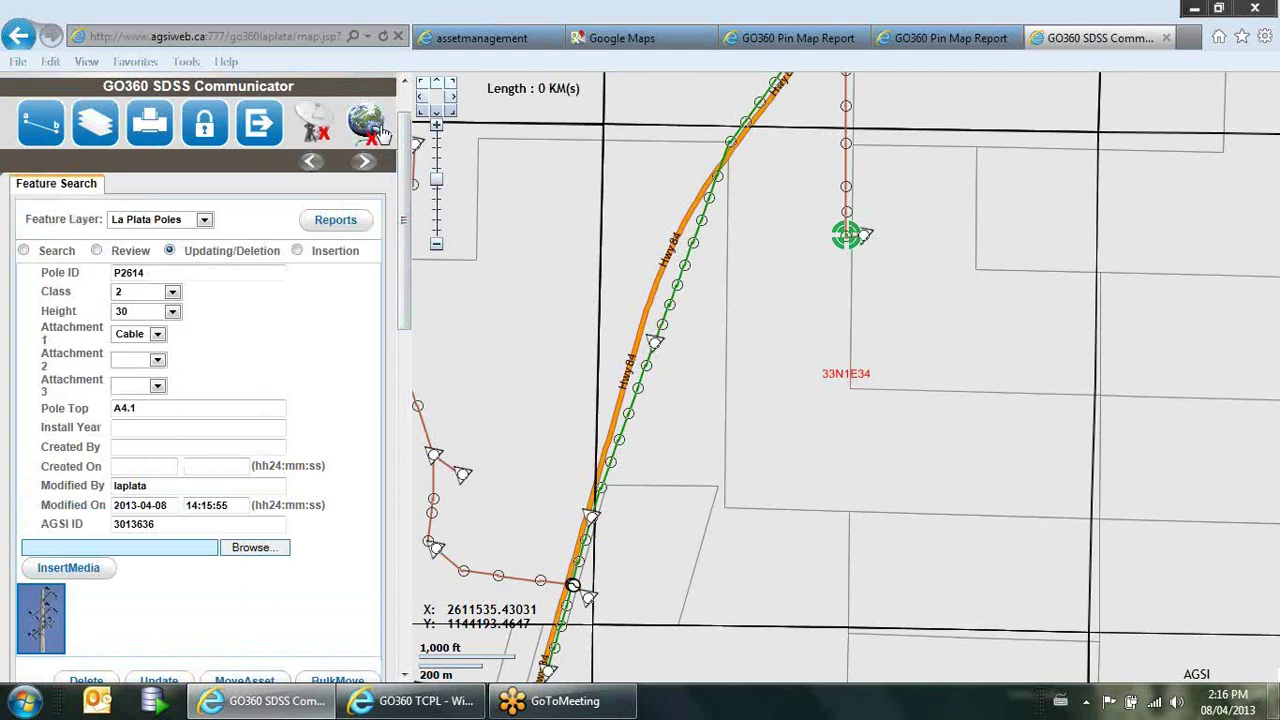
{"action": "left_click", "coordinate": [368, 125]}
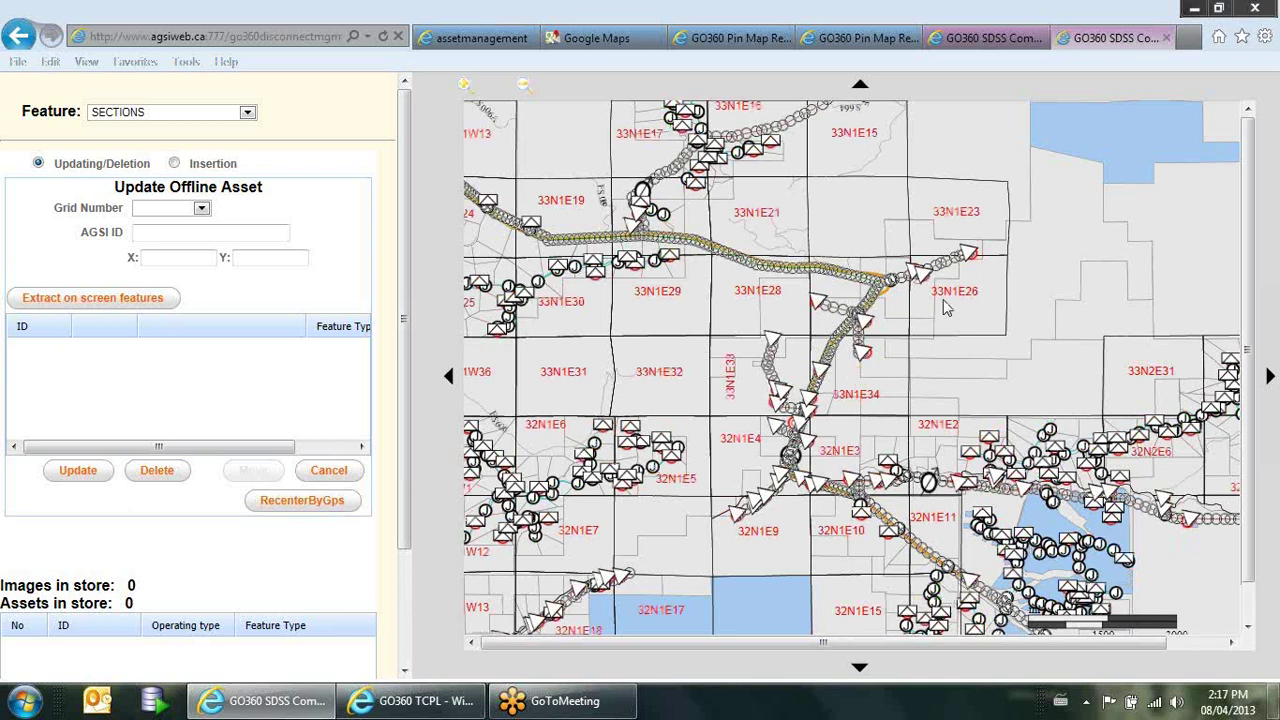
Step: Compare the online map page with the offline page, examining its asset update, stored assets and upload sections
{"action": "left_click", "coordinate": [982, 42]}
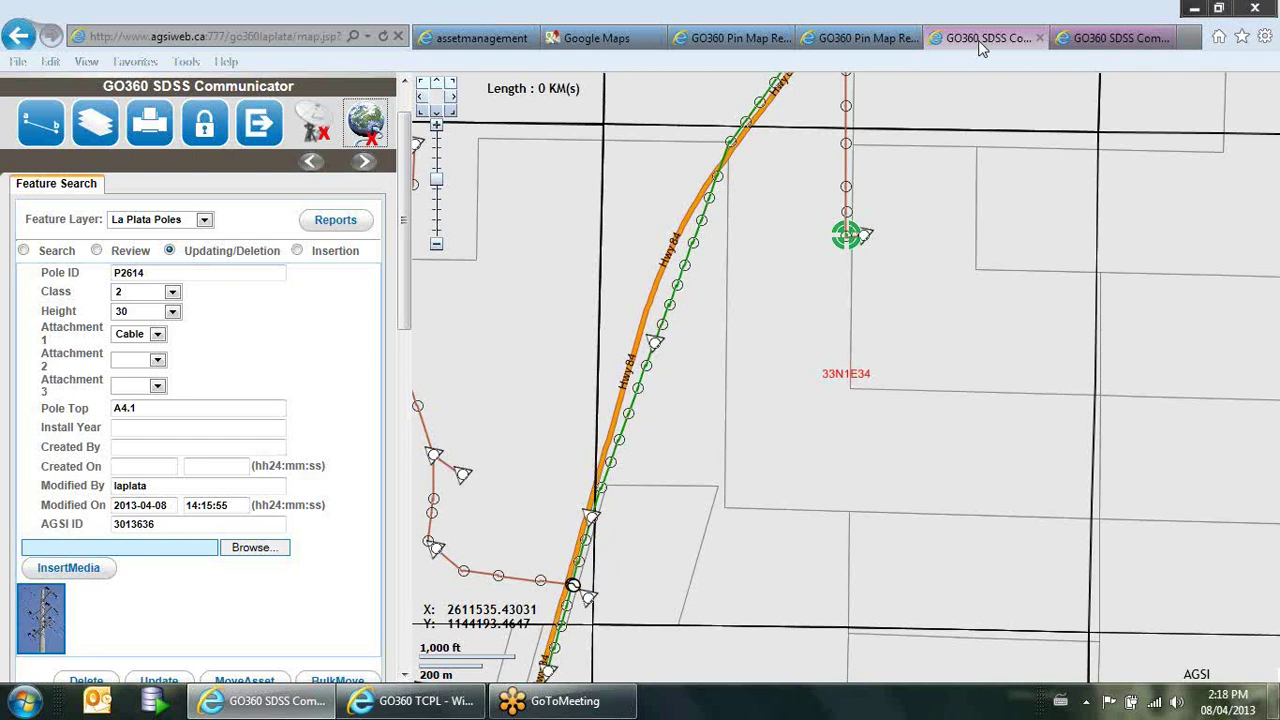
{"action": "left_click", "coordinate": [1080, 40]}
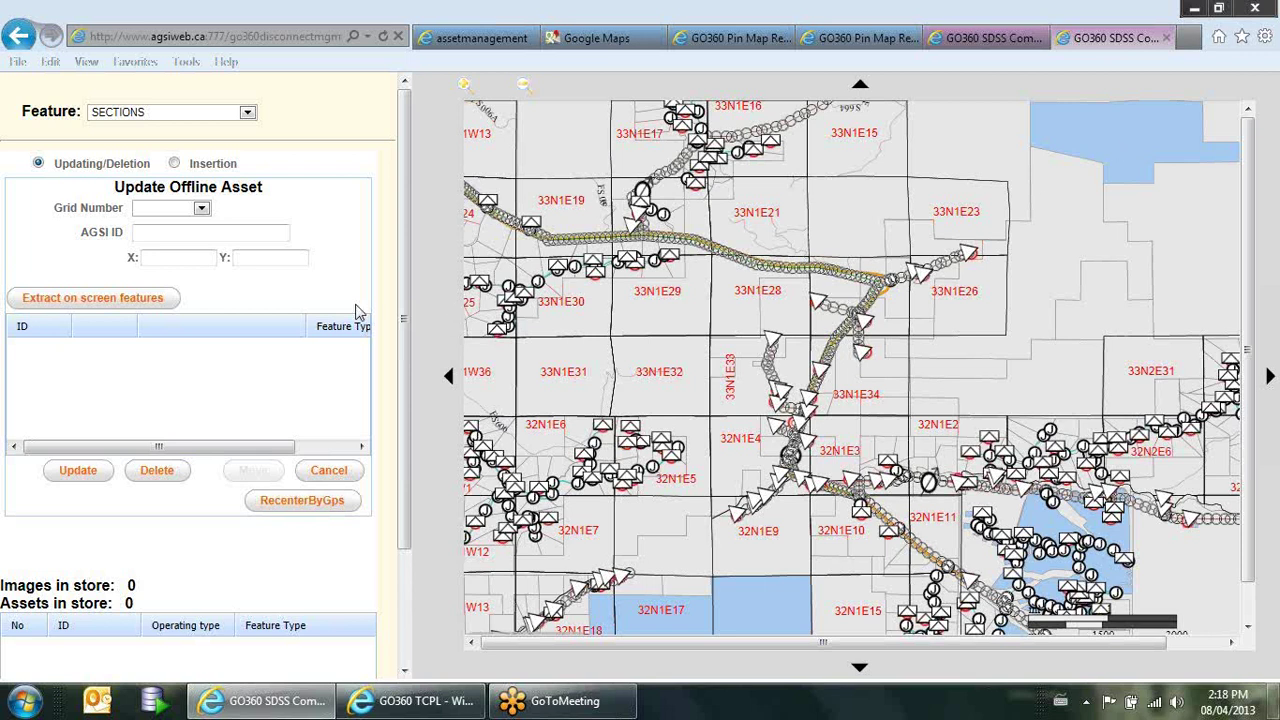
{"action": "scroll", "coordinate": [406, 240], "scroll_direction": "down", "scroll_amount": 1}
{"action": "scroll", "coordinate": [406, 240], "scroll_direction": "down", "scroll_amount": 3}
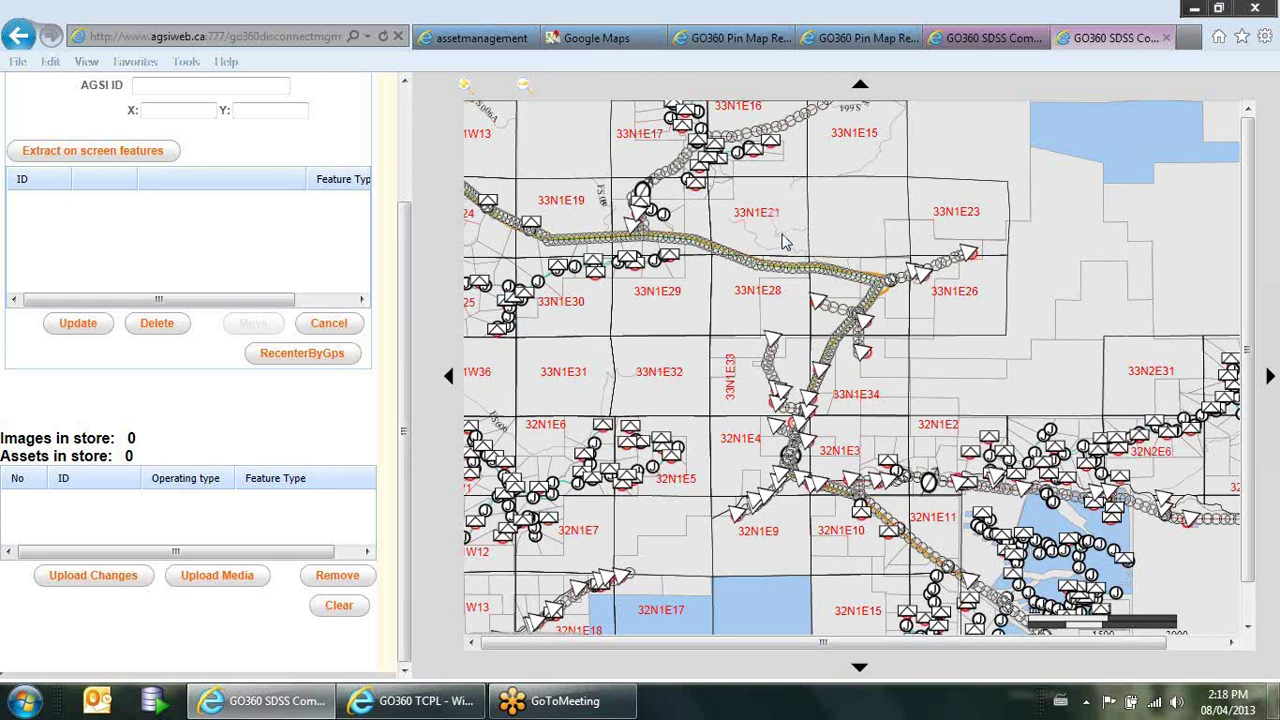
{"action": "left_click_drag", "start_coordinate": [404, 237], "coordinate": [400, 140]}
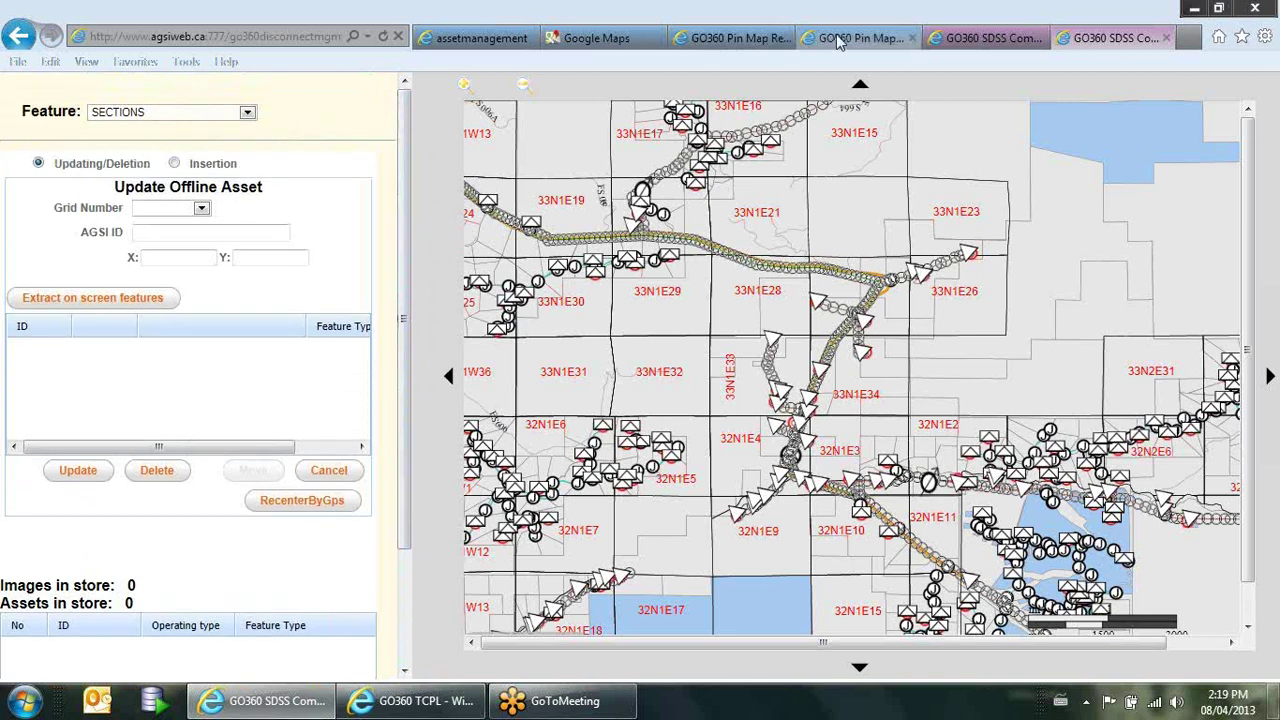
{"action": "left_click", "coordinate": [953, 38]}
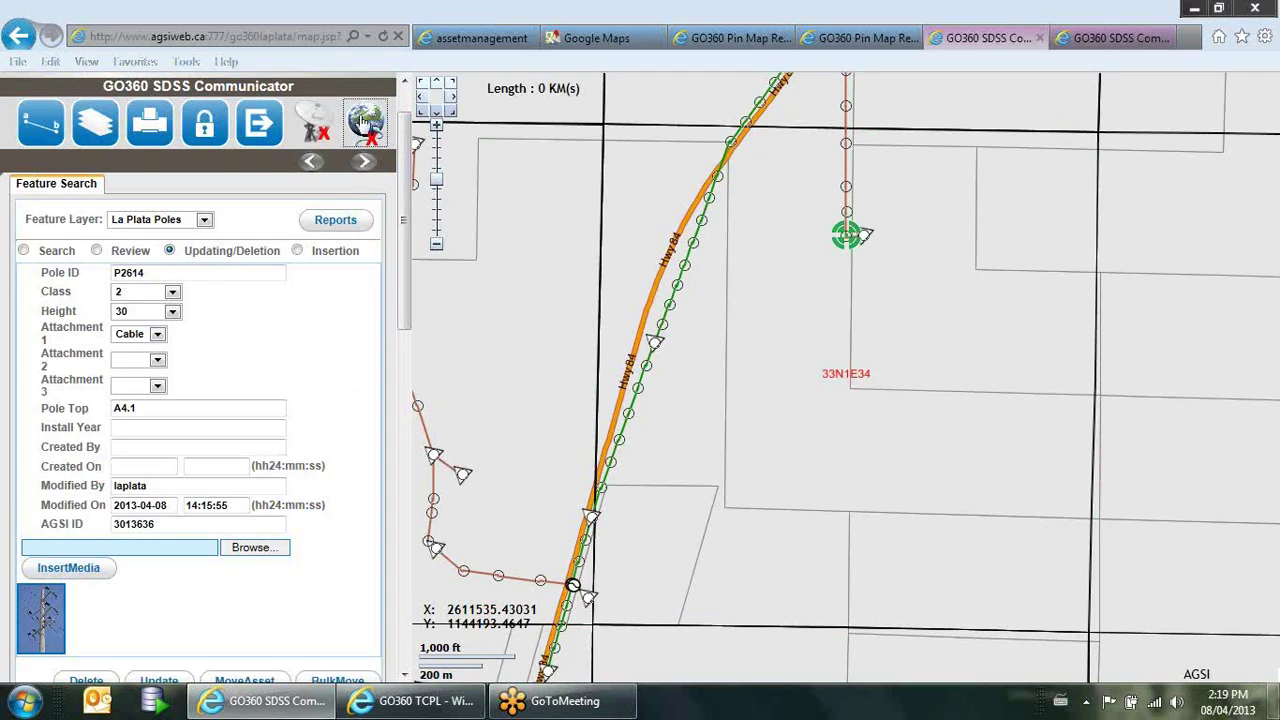
{"action": "left_click", "coordinate": [1066, 46]}
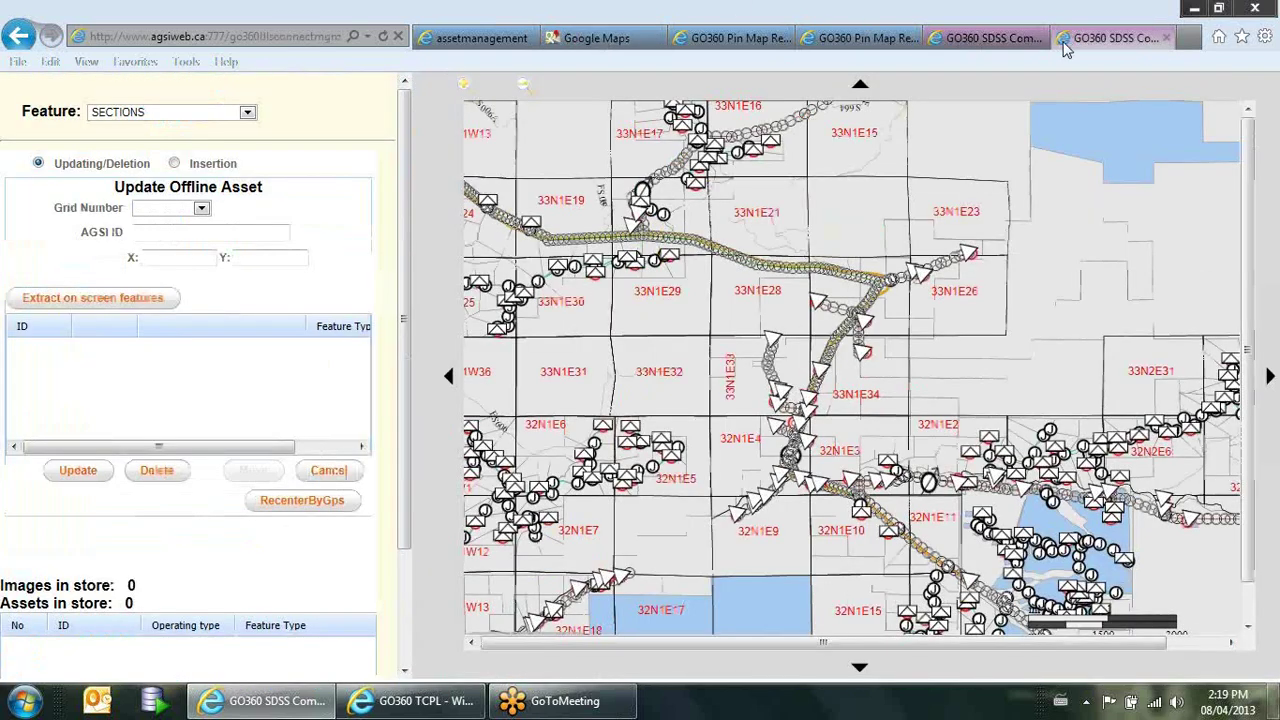
{"action": "left_click", "coordinate": [990, 46]}
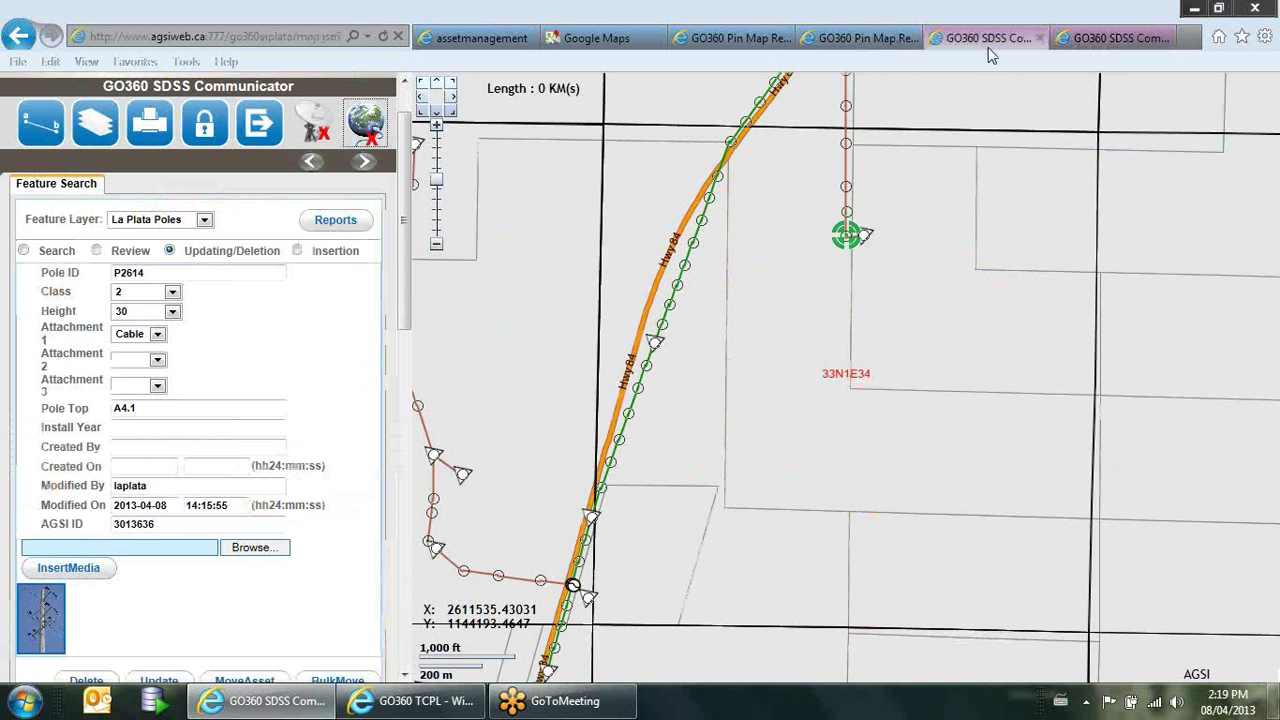
Step: Close the offline asset page and the SDSS Communicator page, and return to the assetmanagement map
{"action": "left_click", "coordinate": [1100, 40]}
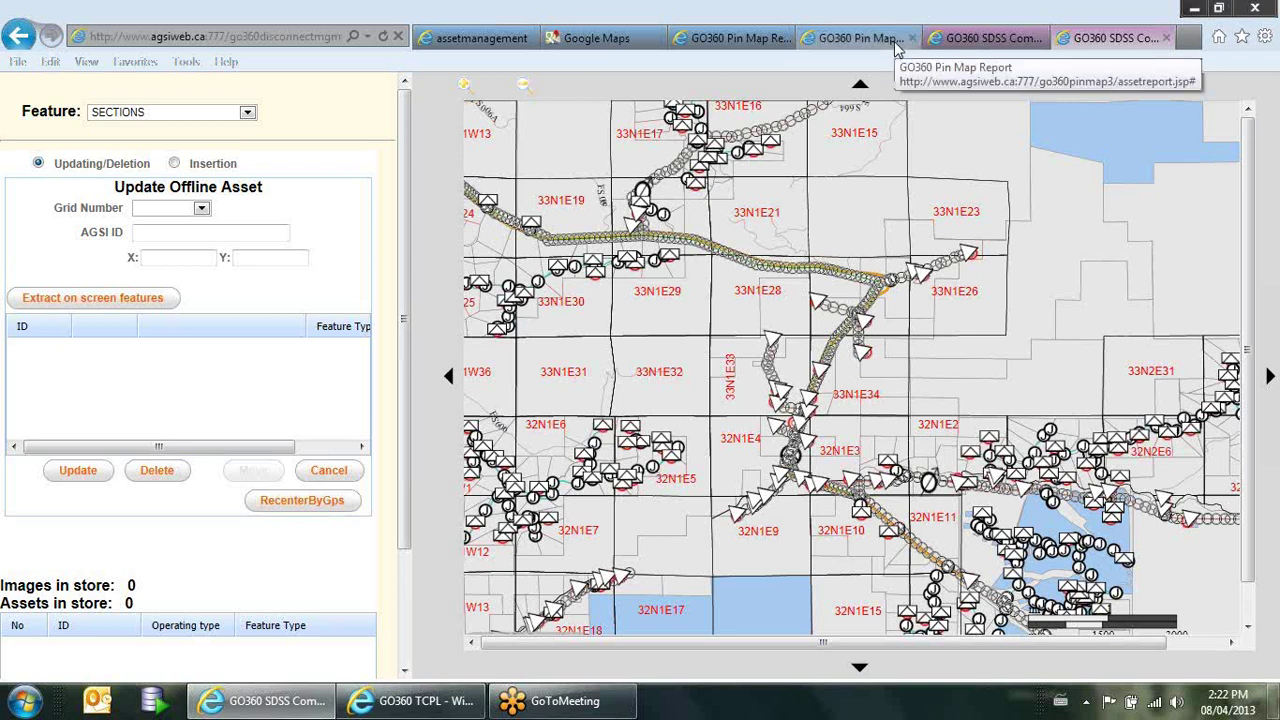
{"action": "left_click", "coordinate": [1166, 38]}
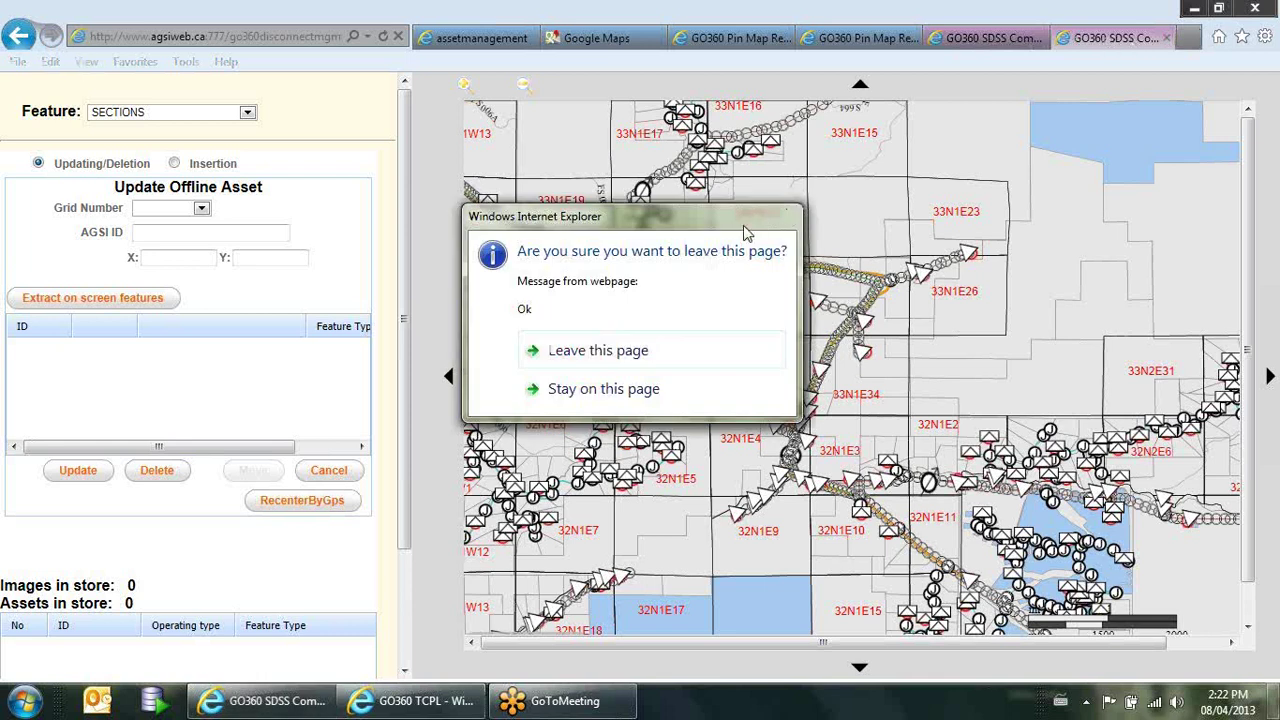
{"action": "left_click", "coordinate": [616, 346]}
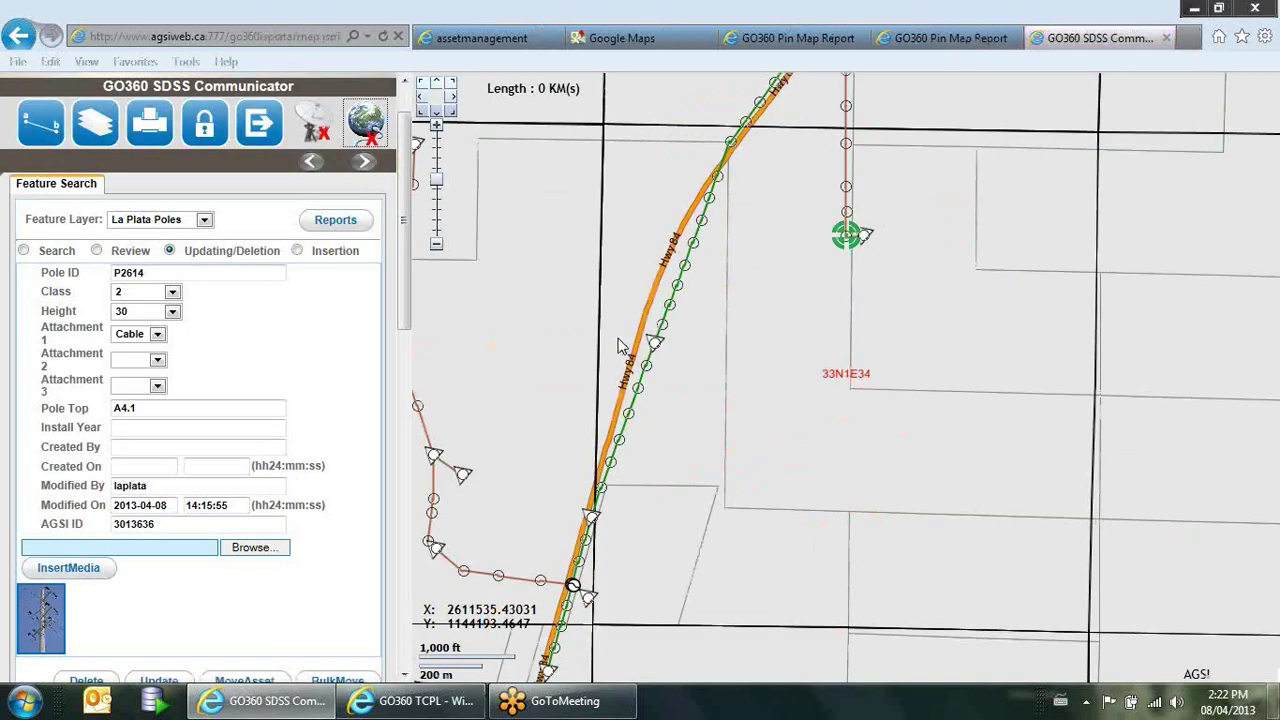
{"action": "left_click", "coordinate": [1166, 38]}
{"action": "left_click", "coordinate": [476, 50]}
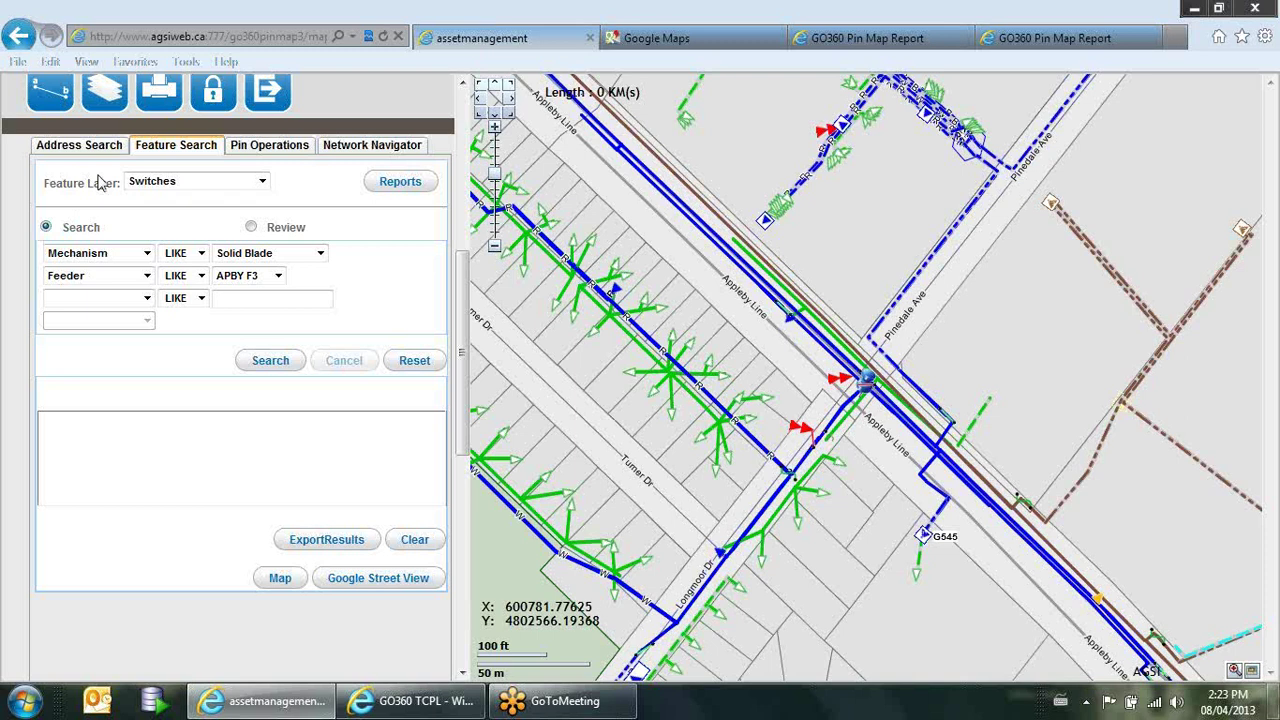
Step: Search the Switches layer for Equipment ID = F76 and locate the matching switch on the map
{"action": "left_click", "coordinate": [90, 146]}
{"action": "left_click", "coordinate": [162, 145]}
{"action": "left_click", "coordinate": [261, 182]}
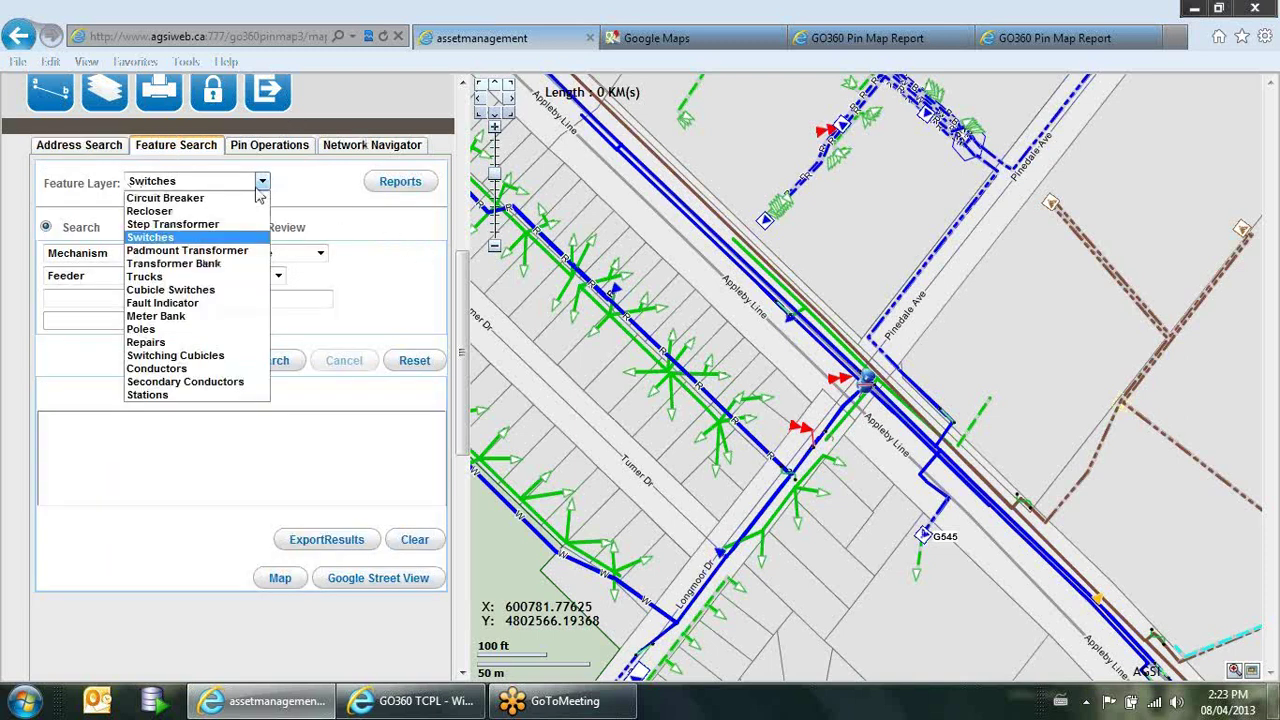
{"action": "left_click", "coordinate": [167, 238]}
{"action": "left_click", "coordinate": [147, 253]}
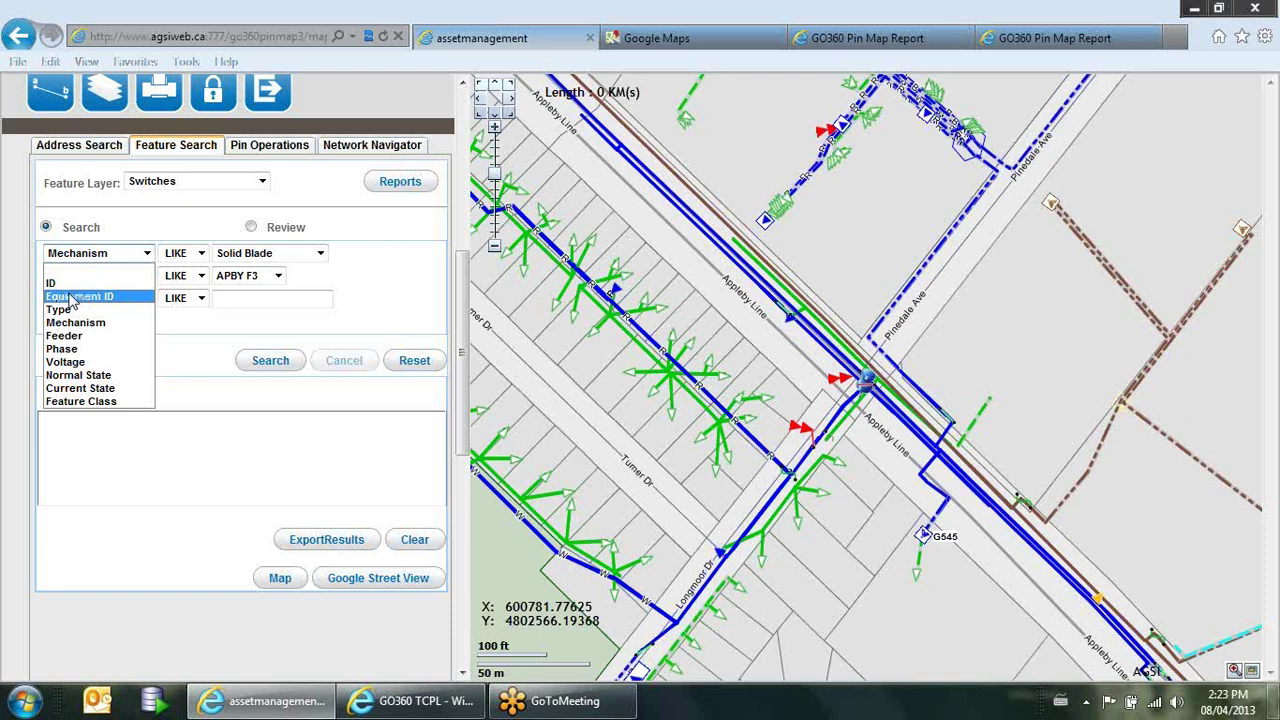
{"action": "left_click", "coordinate": [70, 297]}
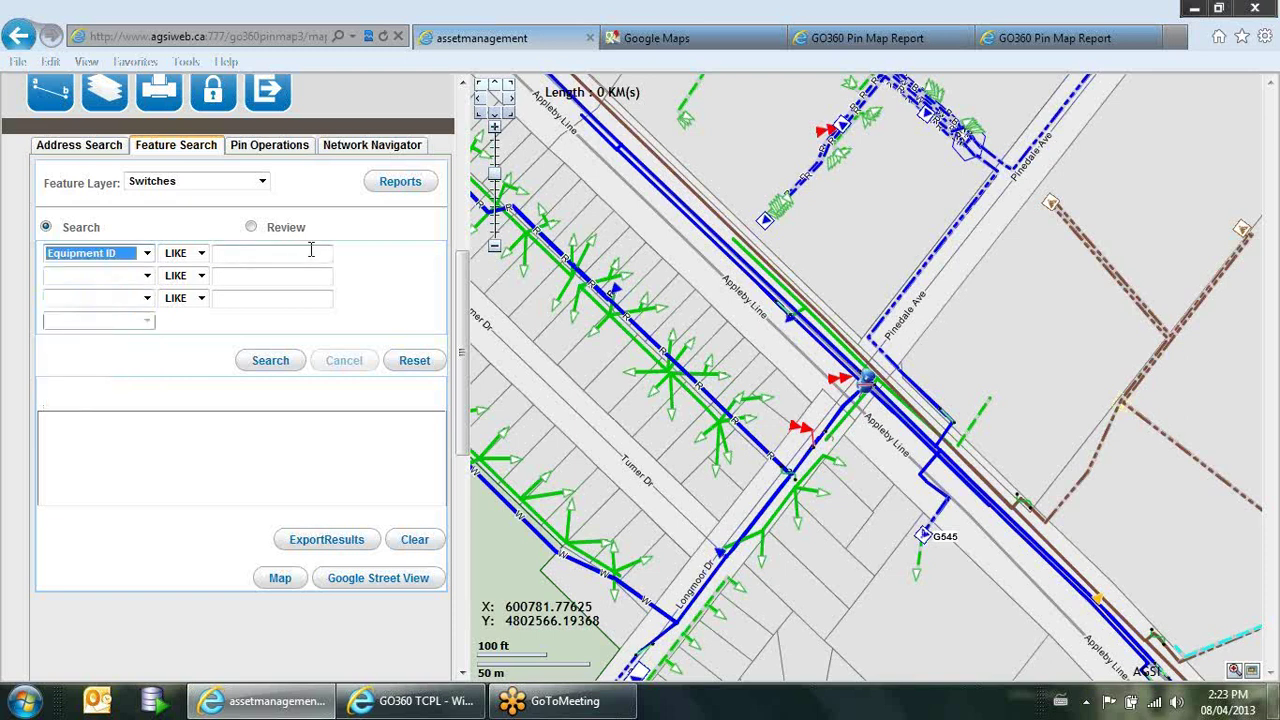
{"action": "left_click", "coordinate": [185, 253]}
{"action": "left_click", "coordinate": [178, 268]}
{"action": "left_click", "coordinate": [255, 257]}
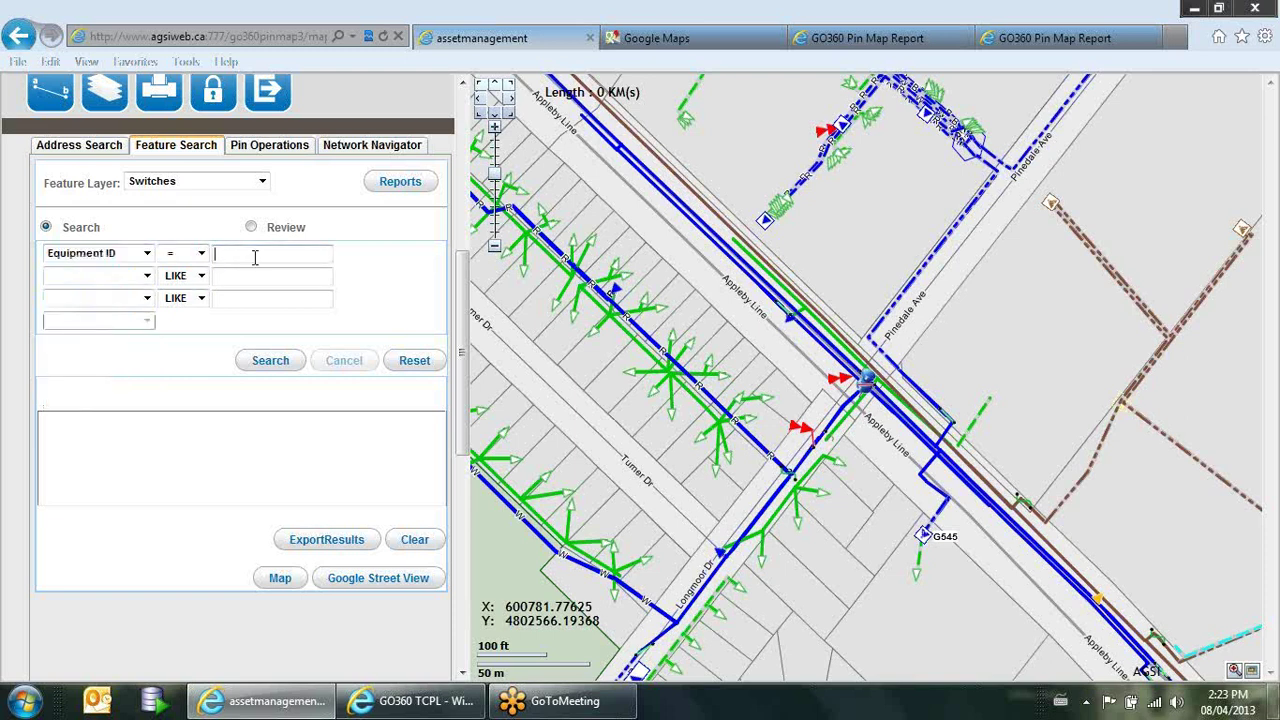
{"action": "left_click", "coordinate": [274, 368]}
{"action": "left_click", "coordinate": [138, 420]}
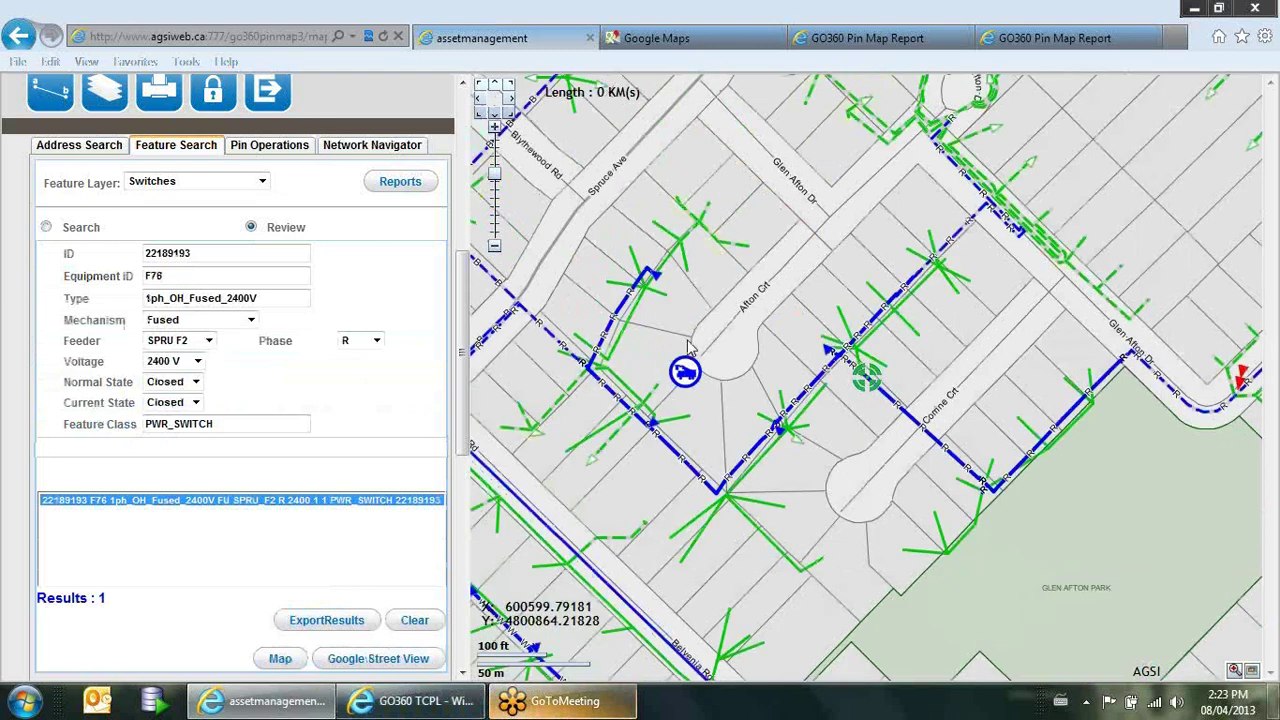
Step: Turn on the Outage Map layer for the area around switch F76 and close the layer list
{"action": "mouse_move", "coordinate": [940, 520]}
{"action": "left_click_drag", "start_coordinate": [992, 549], "coordinate": [886, 577]}
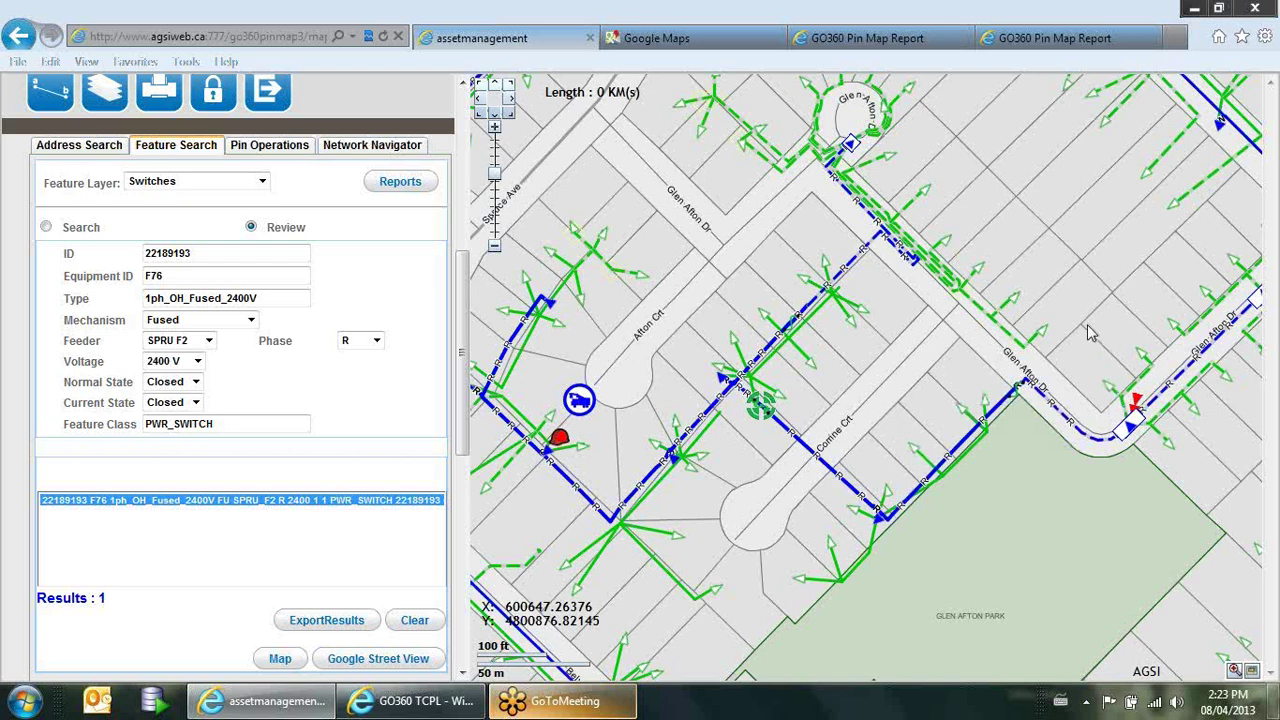
{"action": "scroll", "coordinate": [465, 335], "scroll_direction": "up", "scroll_amount": 1}
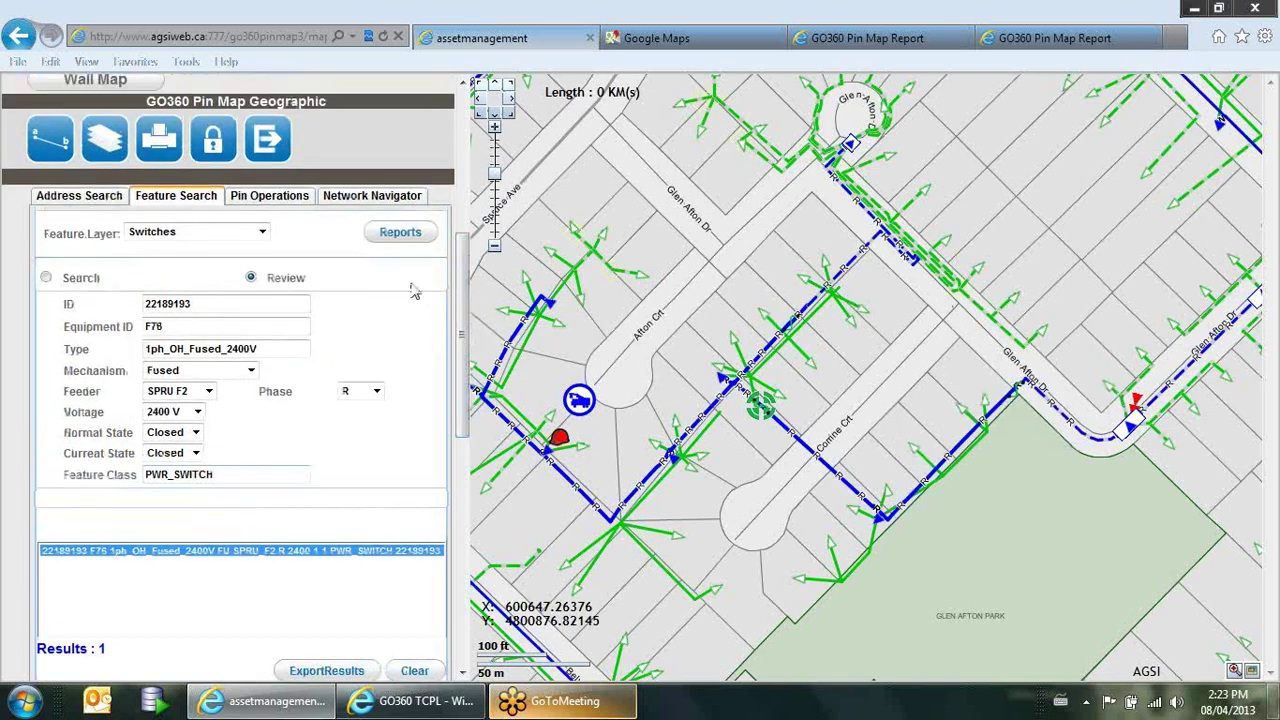
{"action": "left_click", "coordinate": [116, 148]}
{"action": "scroll", "coordinate": [313, 393], "scroll_direction": "up", "scroll_amount": 1}
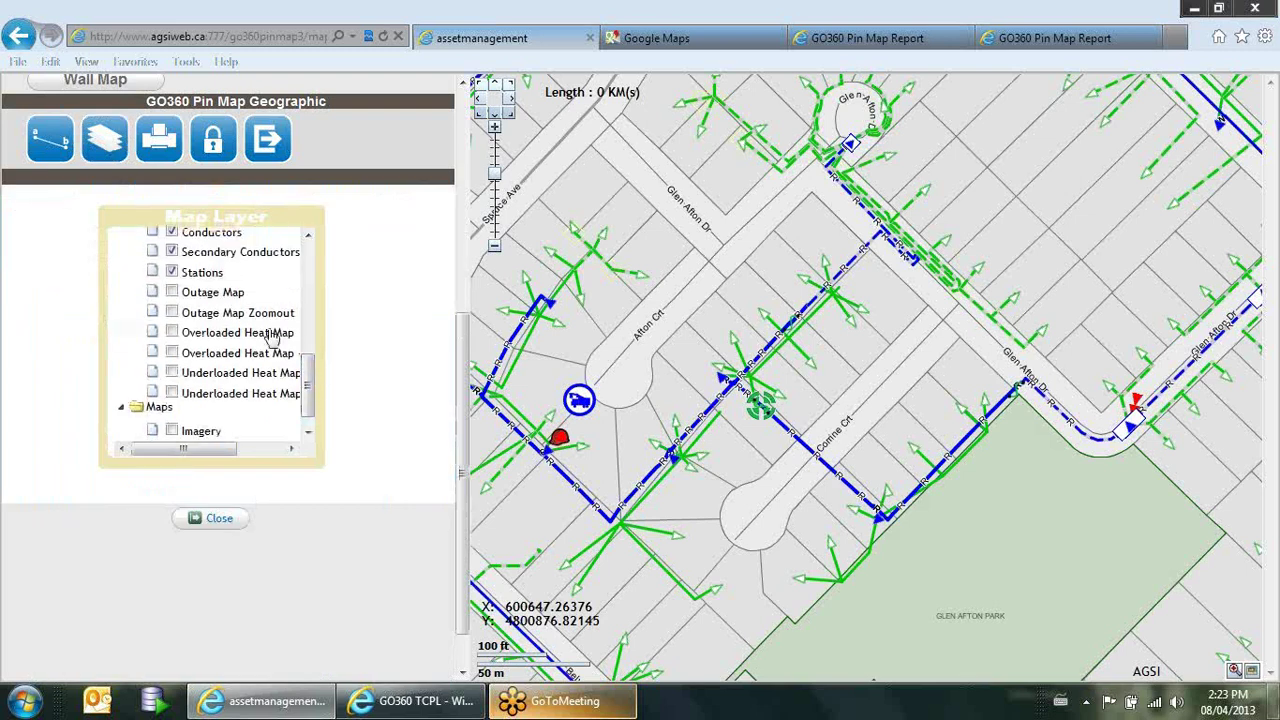
{"action": "left_click", "coordinate": [171, 291]}
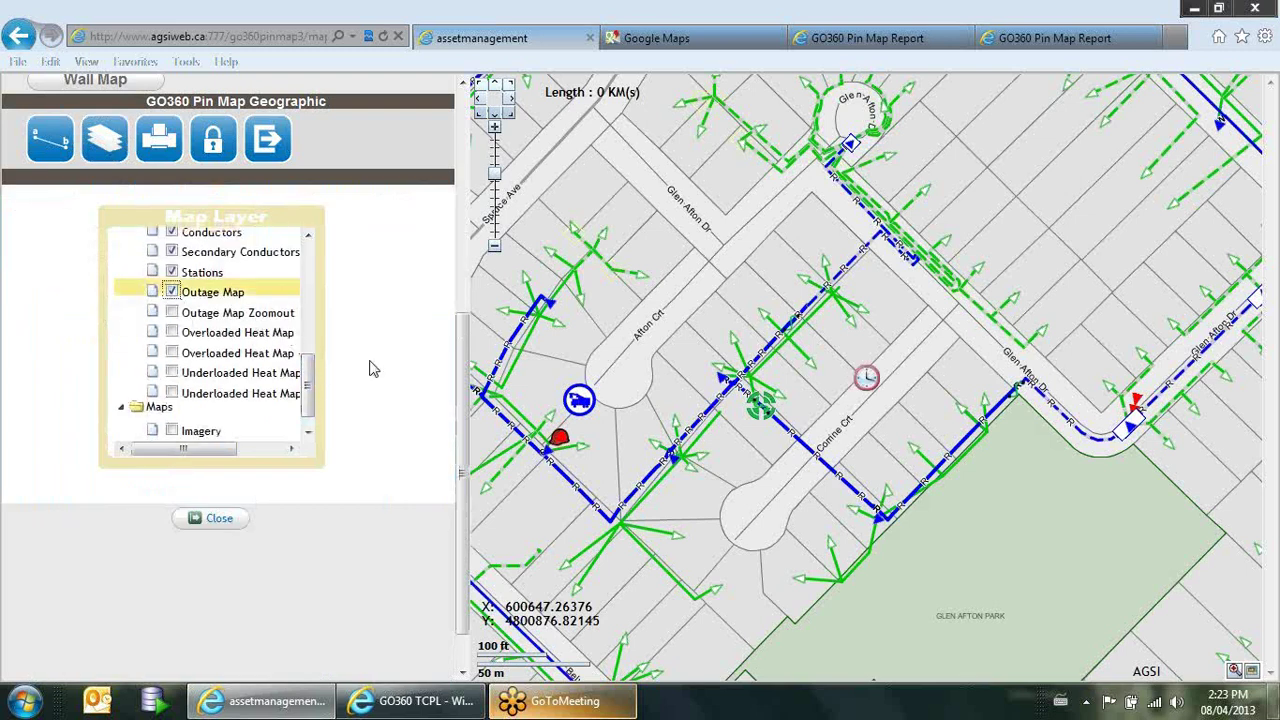
{"action": "left_click", "coordinate": [210, 520]}
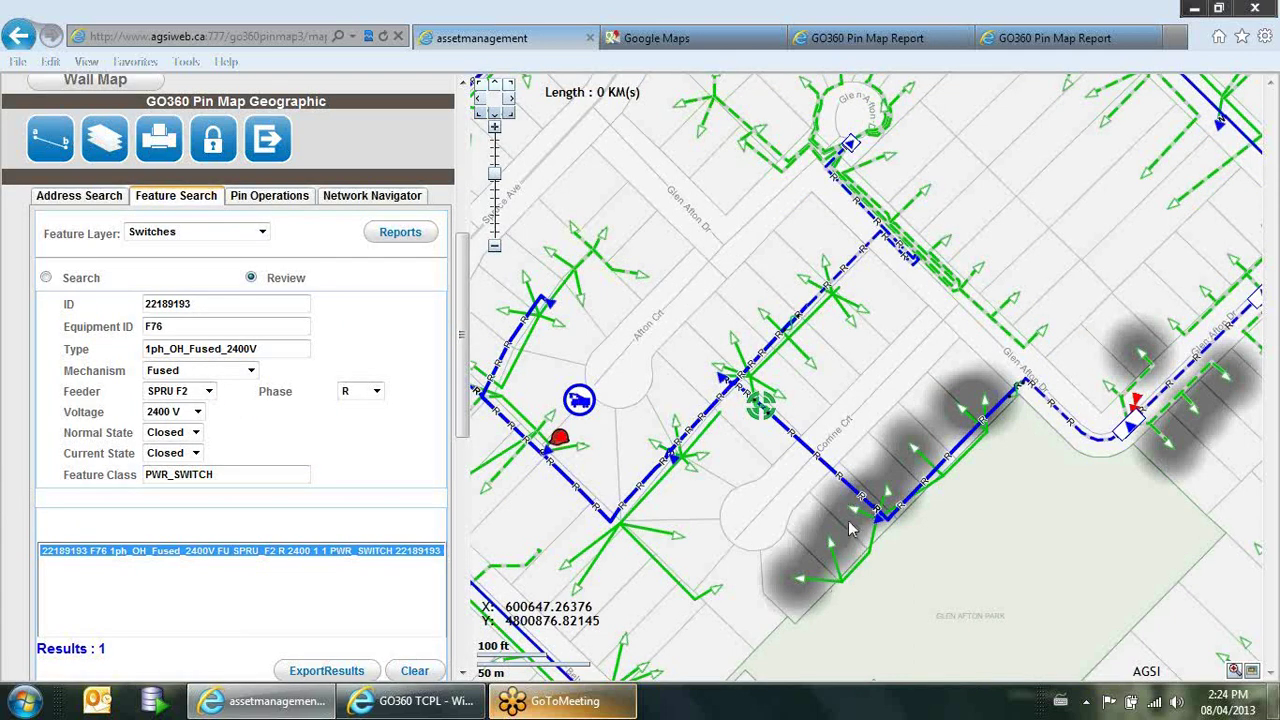
Step: Clear the search result and select switch F76 on the map to show its attributes
{"action": "mouse_move", "coordinate": [854, 518]}
{"action": "mouse_move", "coordinate": [885, 494]}
{"action": "left_click", "coordinate": [415, 670]}
{"action": "mouse_move", "coordinate": [1112, 395]}
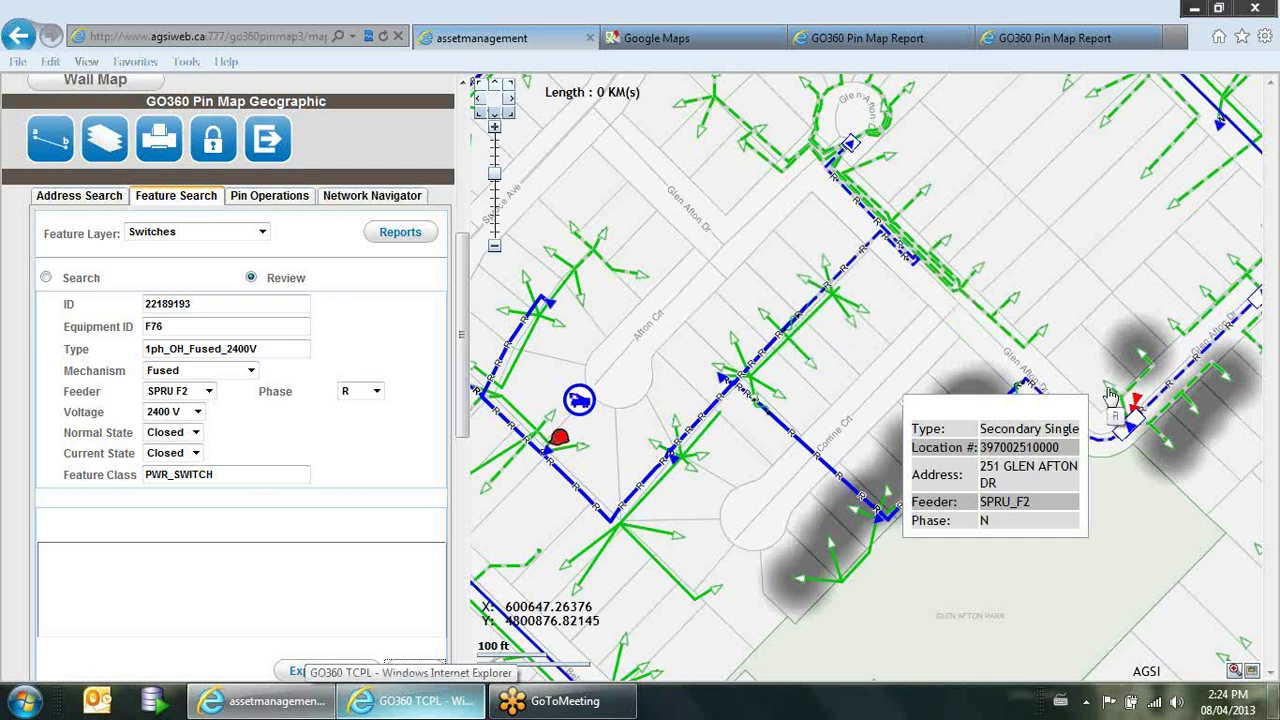
{"action": "mouse_move", "coordinate": [762, 410]}
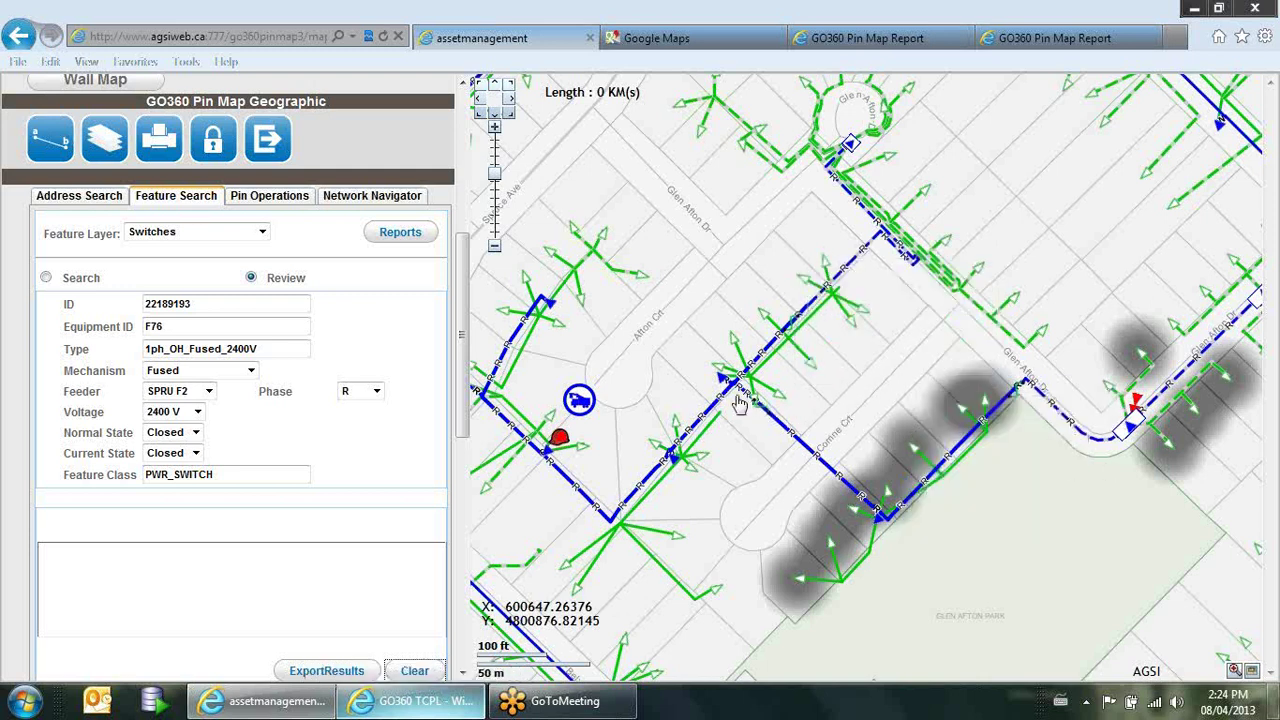
{"action": "left_click", "coordinate": [762, 413]}
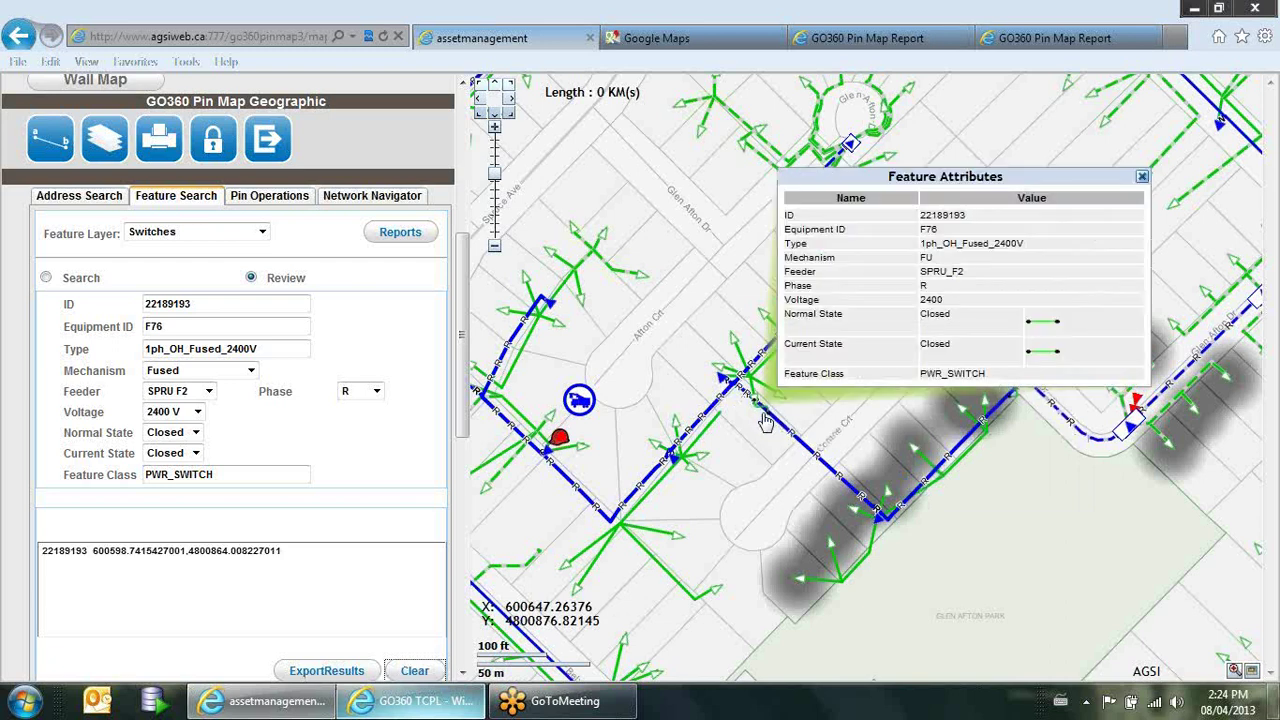
Step: Run a downstream connectivity trace from switch F76 in Network Navigator, including the Meter Bank class, and close the Feature Attributes popup
{"action": "scroll", "coordinate": [358, 218], "scroll_direction": "up", "scroll_amount": 1}
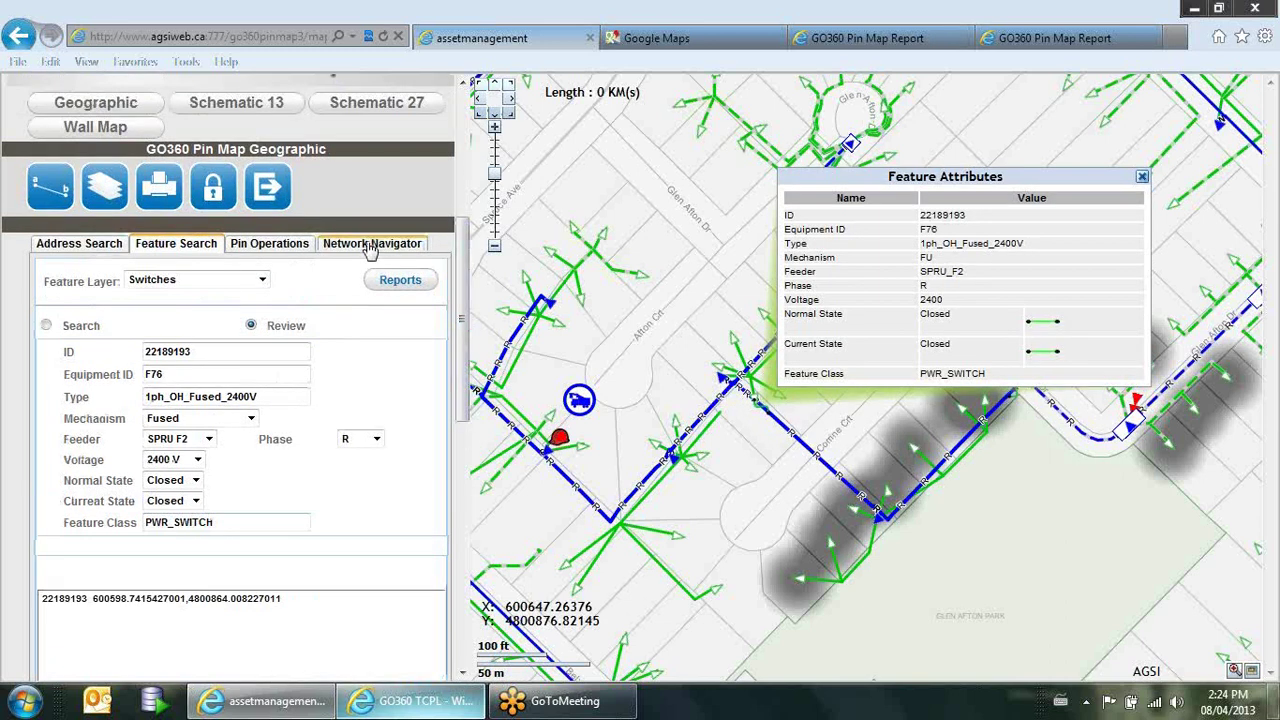
{"action": "left_click", "coordinate": [370, 243]}
{"action": "scroll", "coordinate": [463, 283], "scroll_direction": "down", "scroll_amount": 1}
{"action": "scroll", "coordinate": [463, 283], "scroll_direction": "down", "scroll_amount": 2}
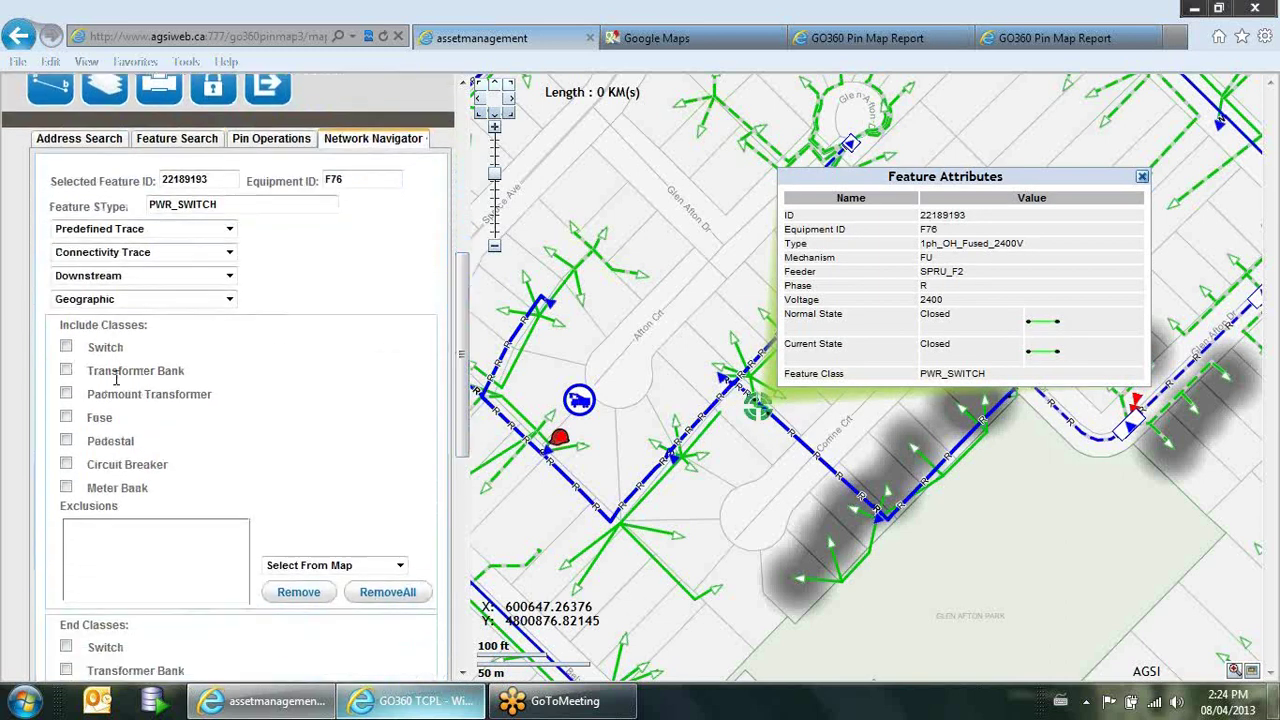
{"action": "left_click", "coordinate": [66, 487]}
{"action": "left_click_drag", "start_coordinate": [461, 376], "coordinate": [463, 487]}
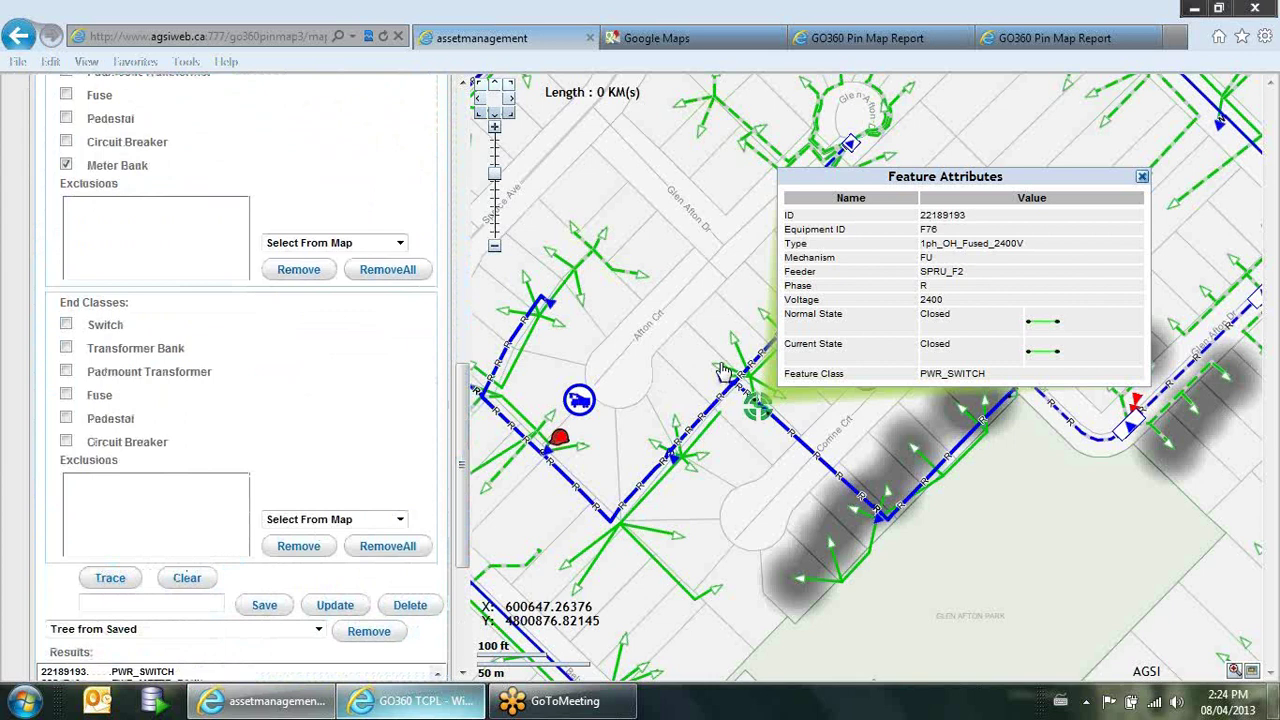
{"action": "left_click", "coordinate": [1142, 178]}
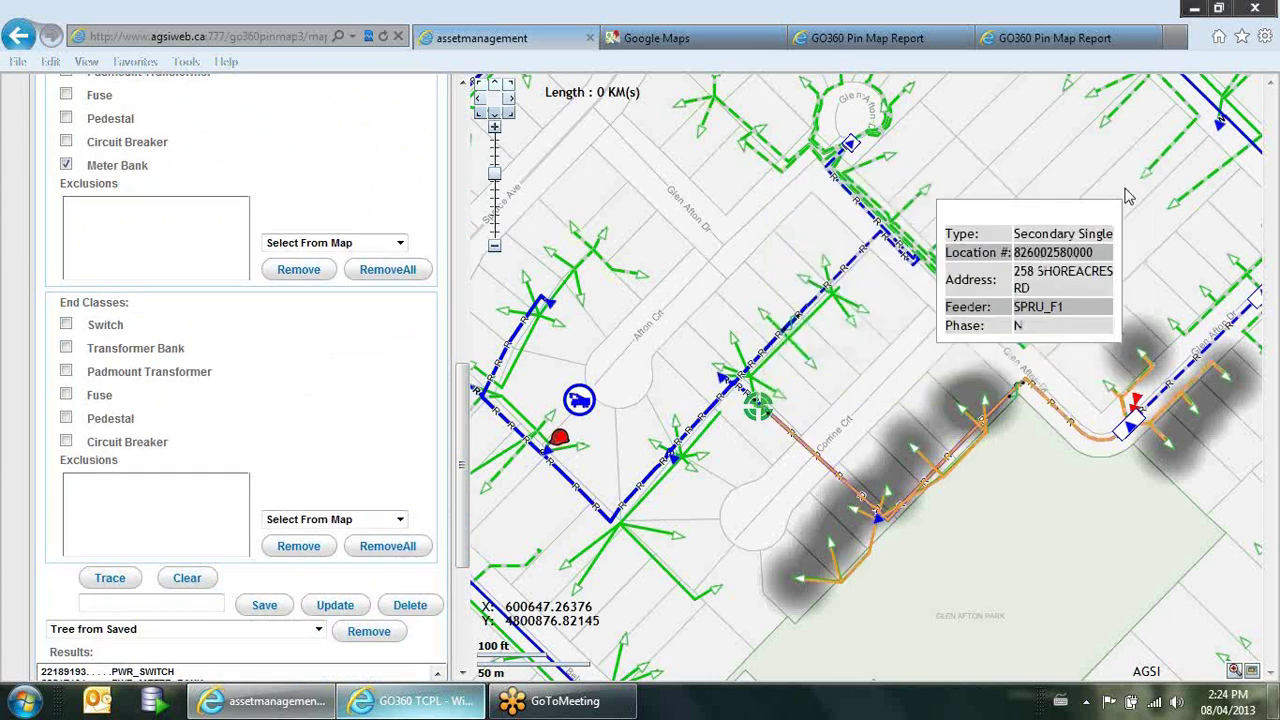
{"action": "mouse_move", "coordinate": [770, 418]}
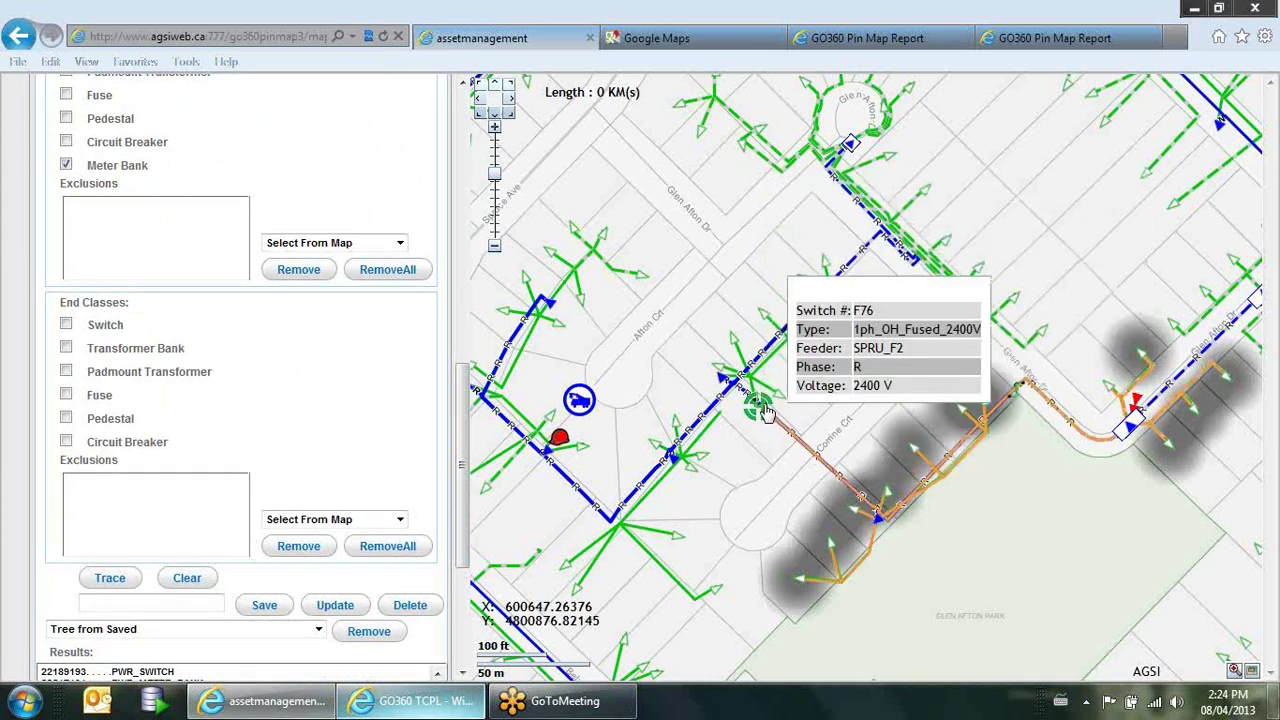
{"action": "mouse_move", "coordinate": [1138, 337]}
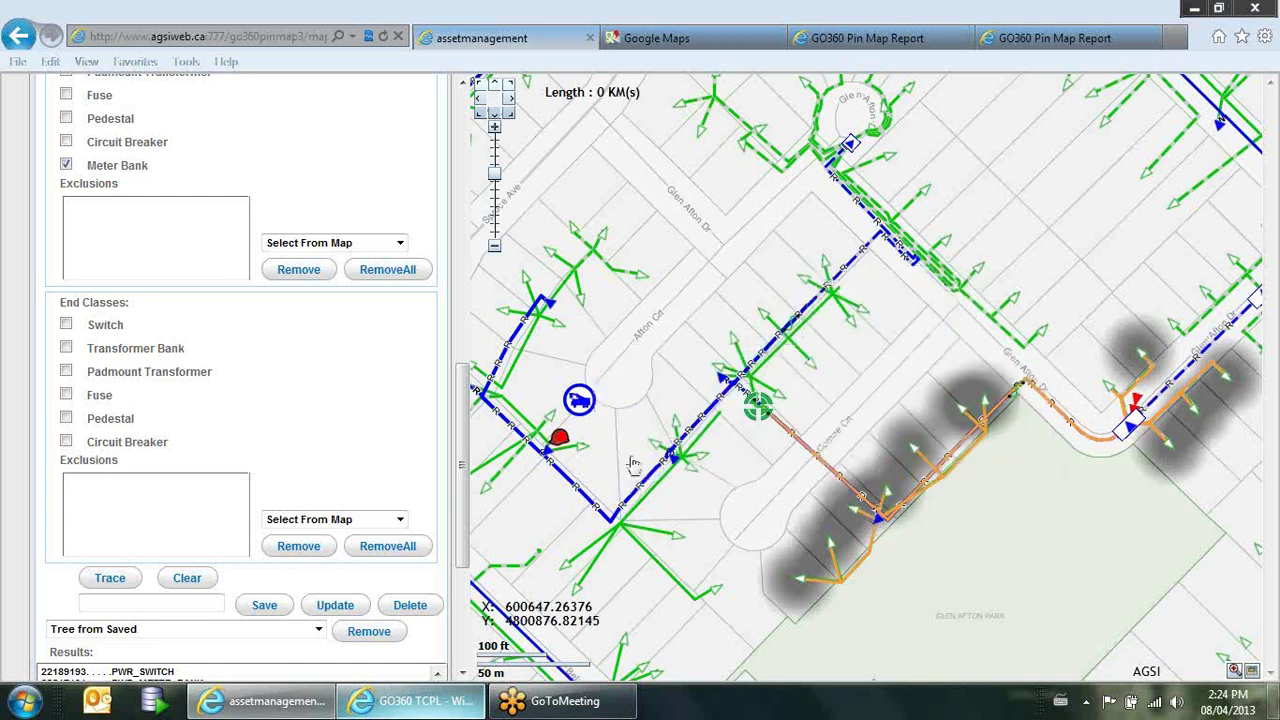
Step: Export the trace results to Excel and open the downloaded CSV file, accepting the file format warning
{"action": "scroll", "coordinate": [463, 437], "scroll_direction": "down", "scroll_amount": 5}
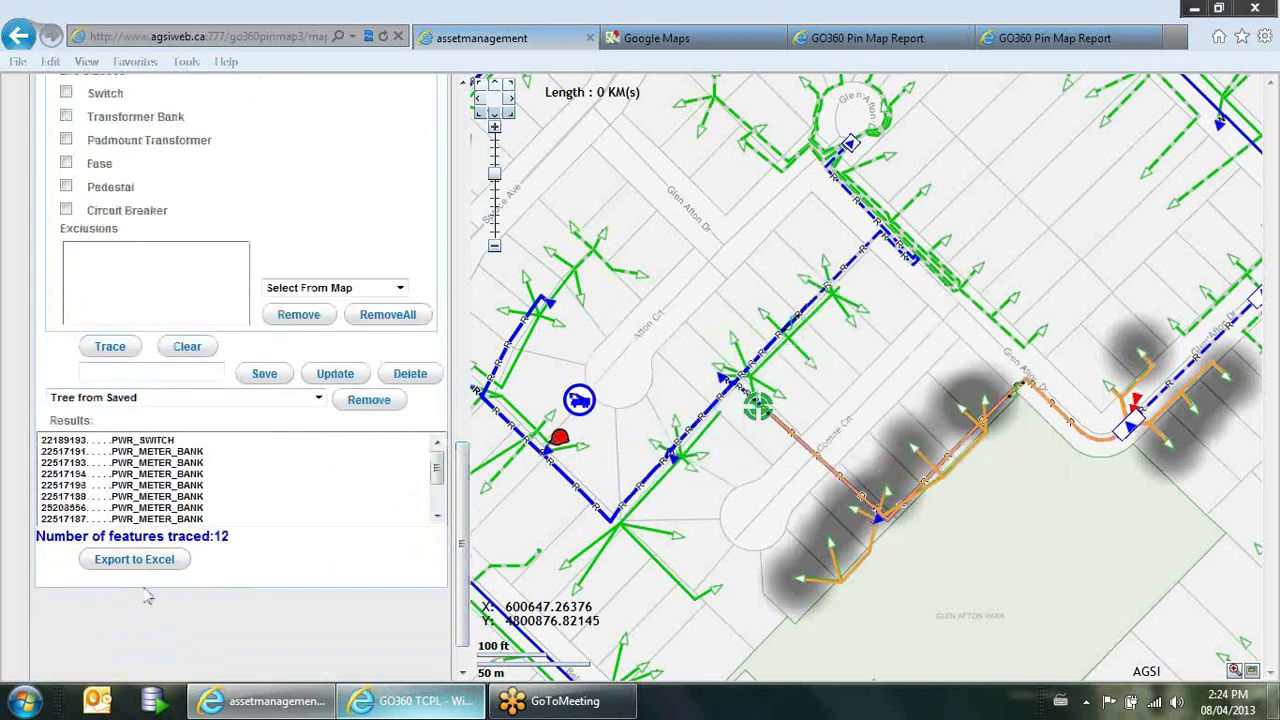
{"action": "left_click", "coordinate": [141, 563]}
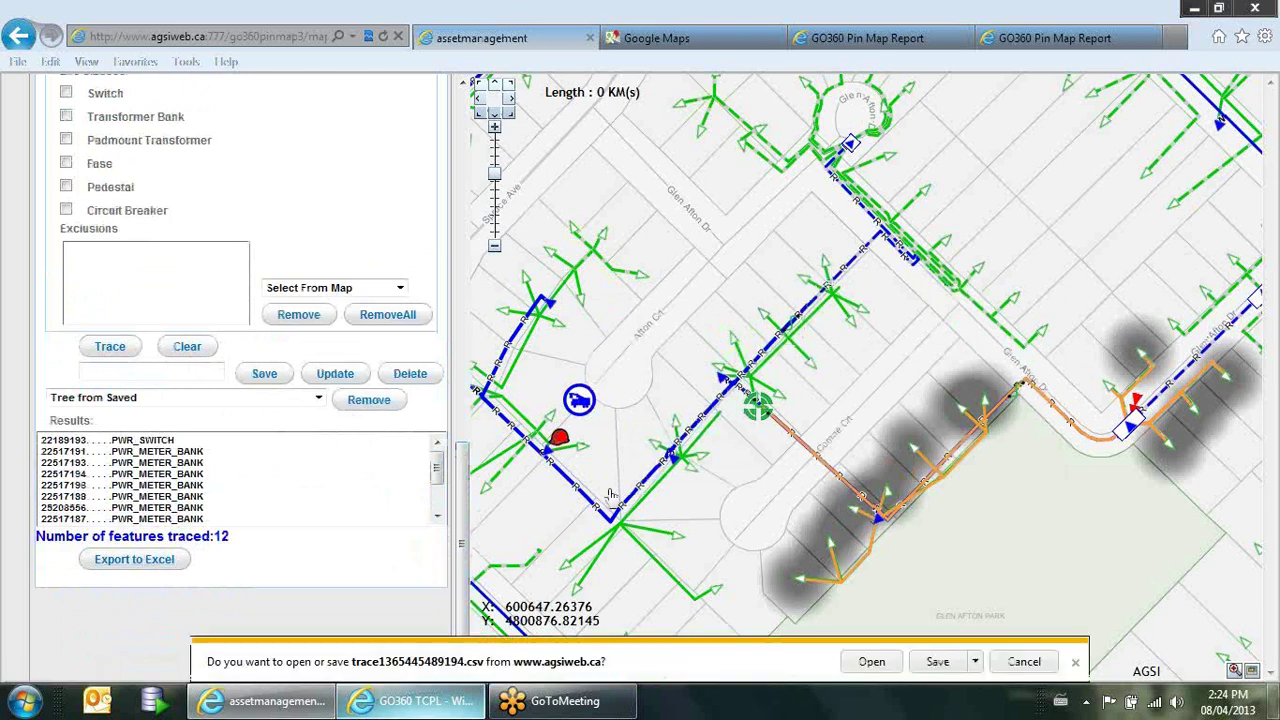
{"action": "left_click", "coordinate": [871, 662]}
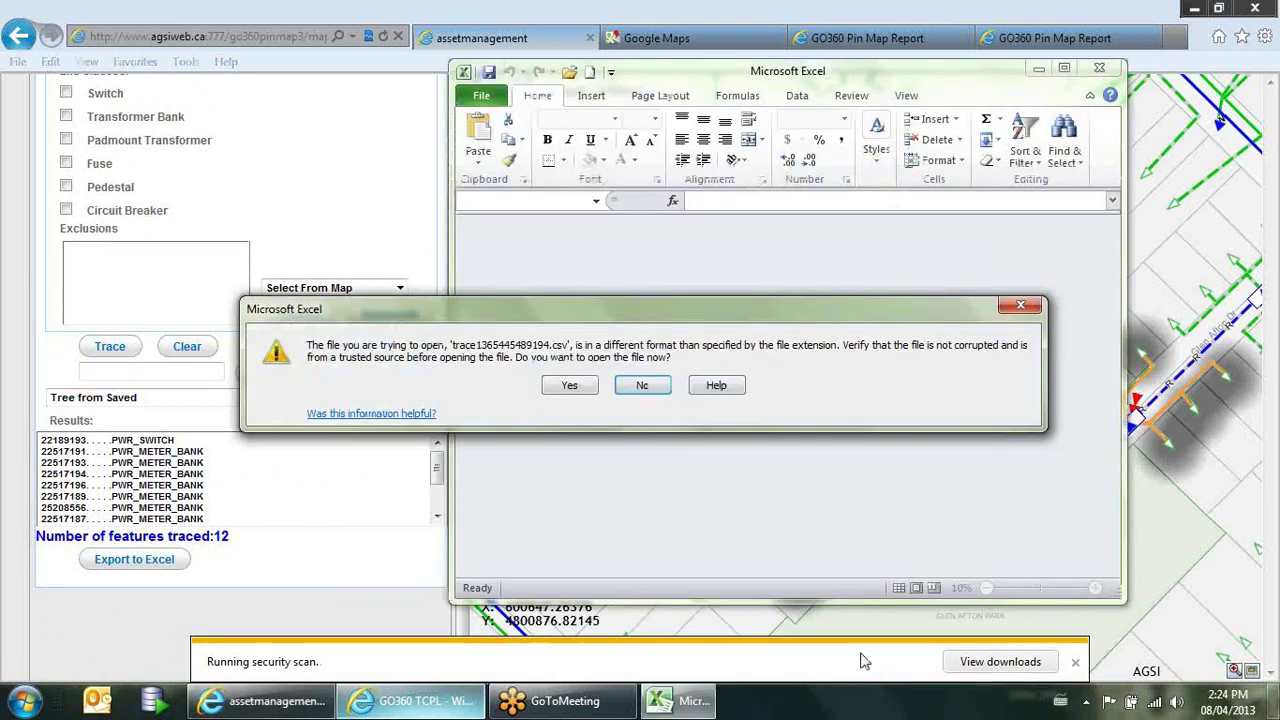
{"action": "left_click", "coordinate": [577, 390]}
{"action": "left_click", "coordinate": [580, 389]}
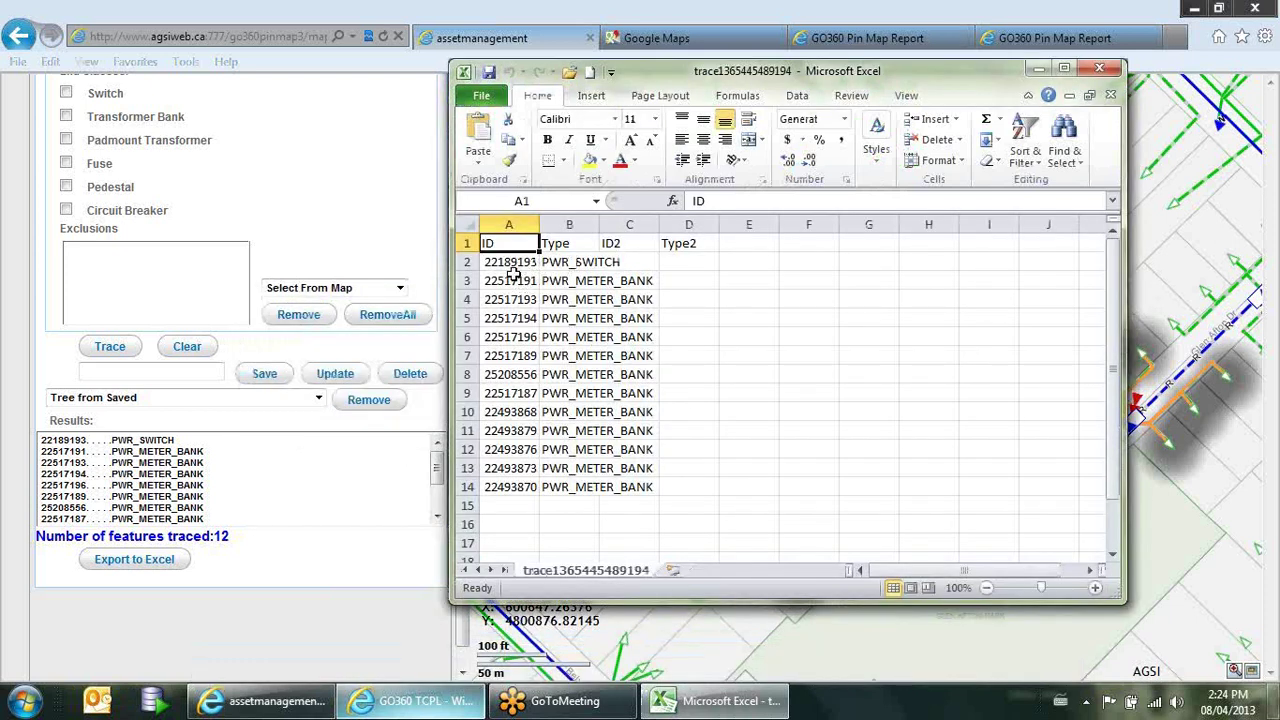
Step: Review the meter bank and switch IDs in the exported trace spreadsheet, then close Excel
{"action": "left_click_drag", "start_coordinate": [508, 280], "coordinate": [510, 486]}
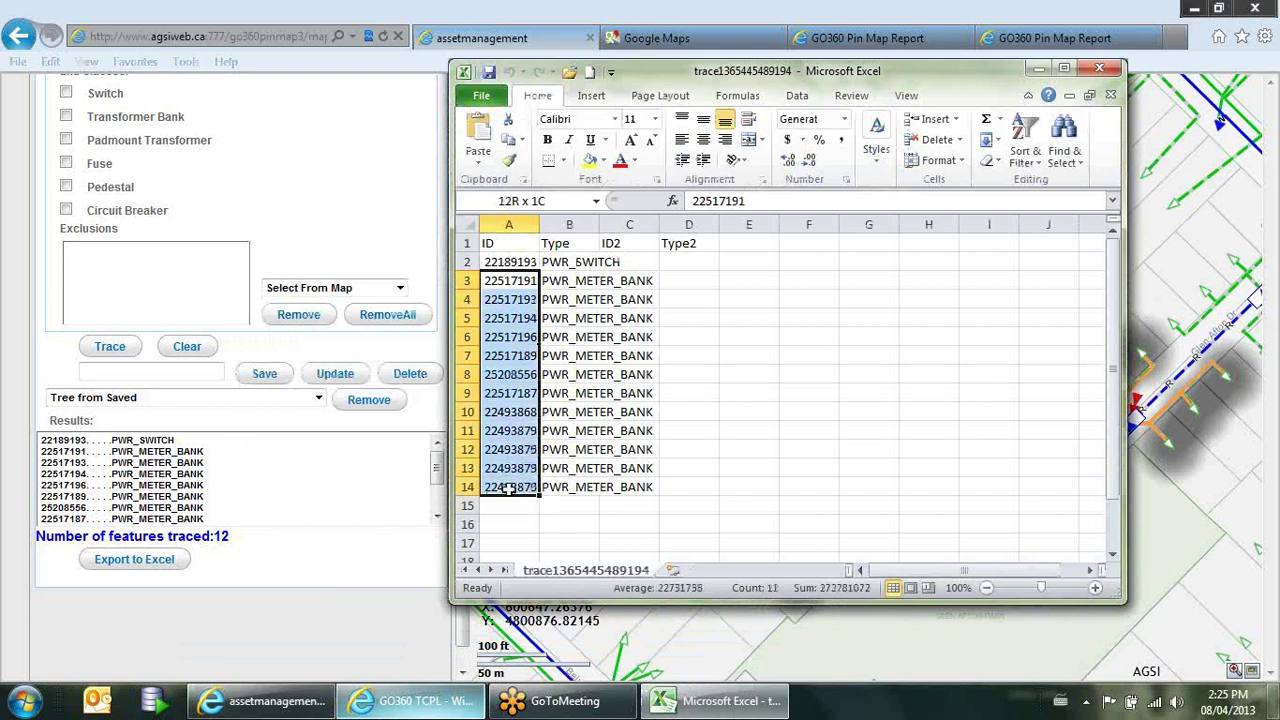
{"action": "left_click", "coordinate": [510, 505]}
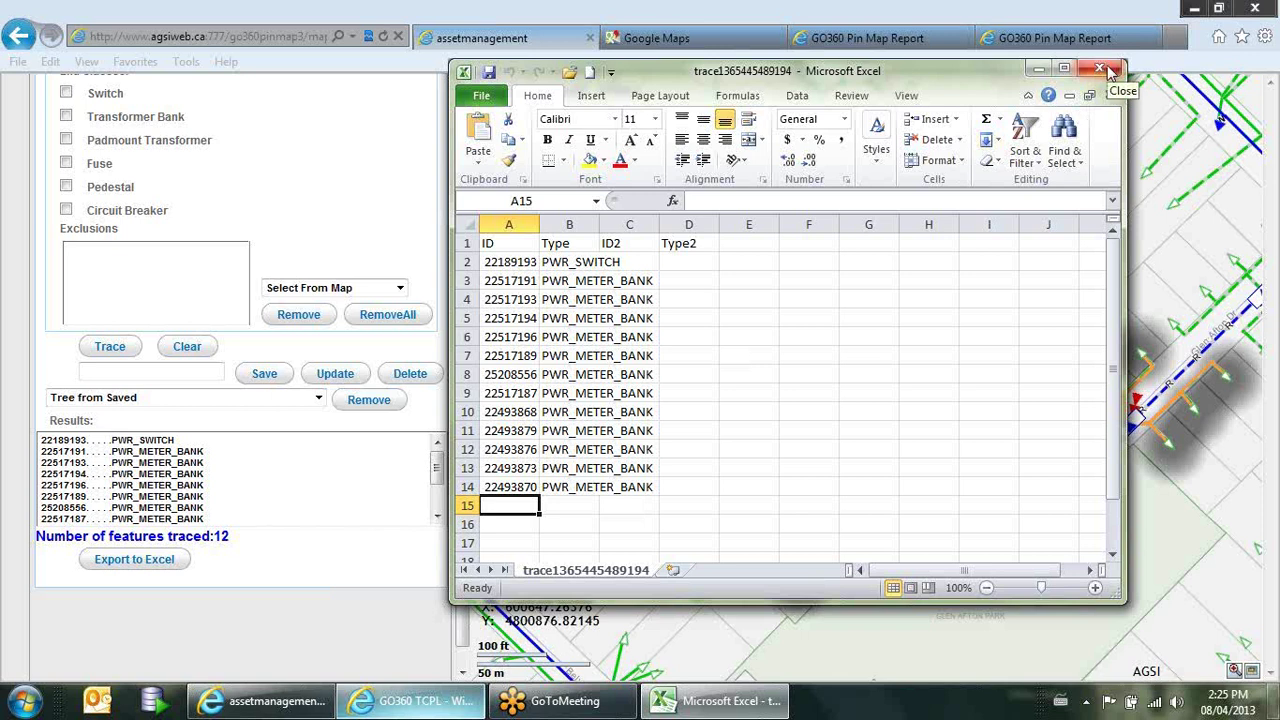
{"action": "left_click", "coordinate": [507, 261]}
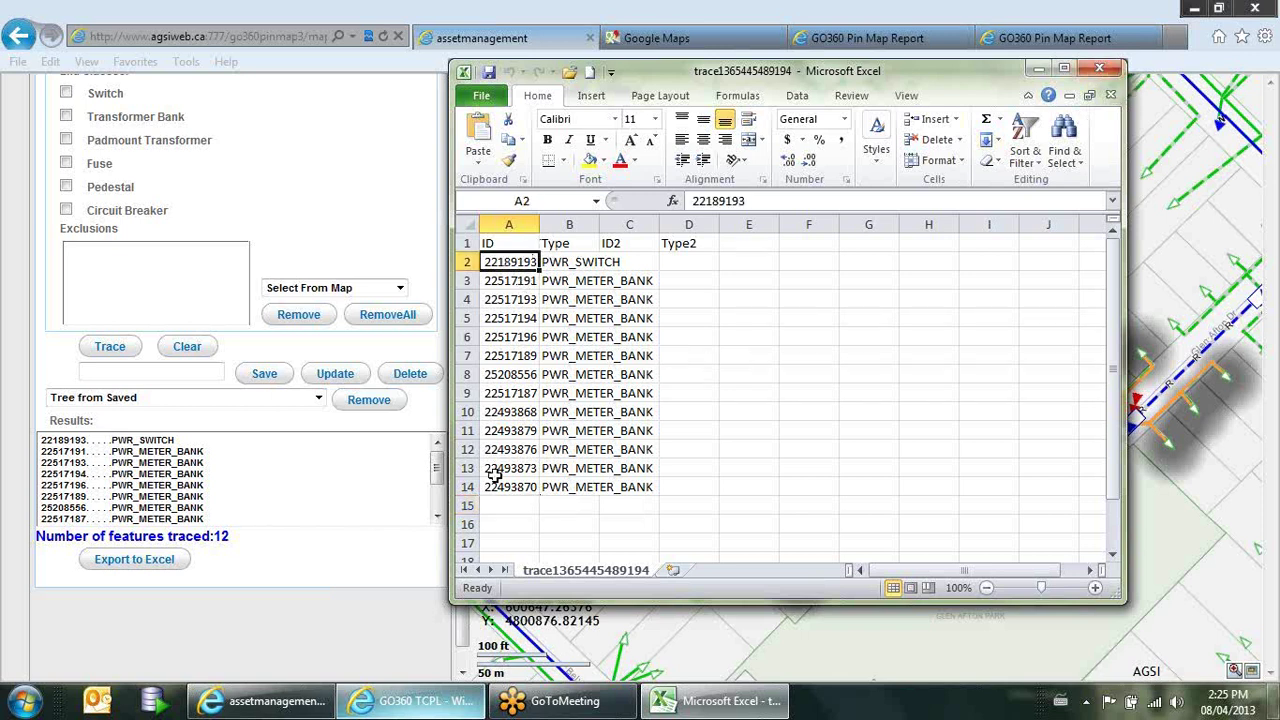
{"action": "left_click", "coordinate": [1100, 70]}
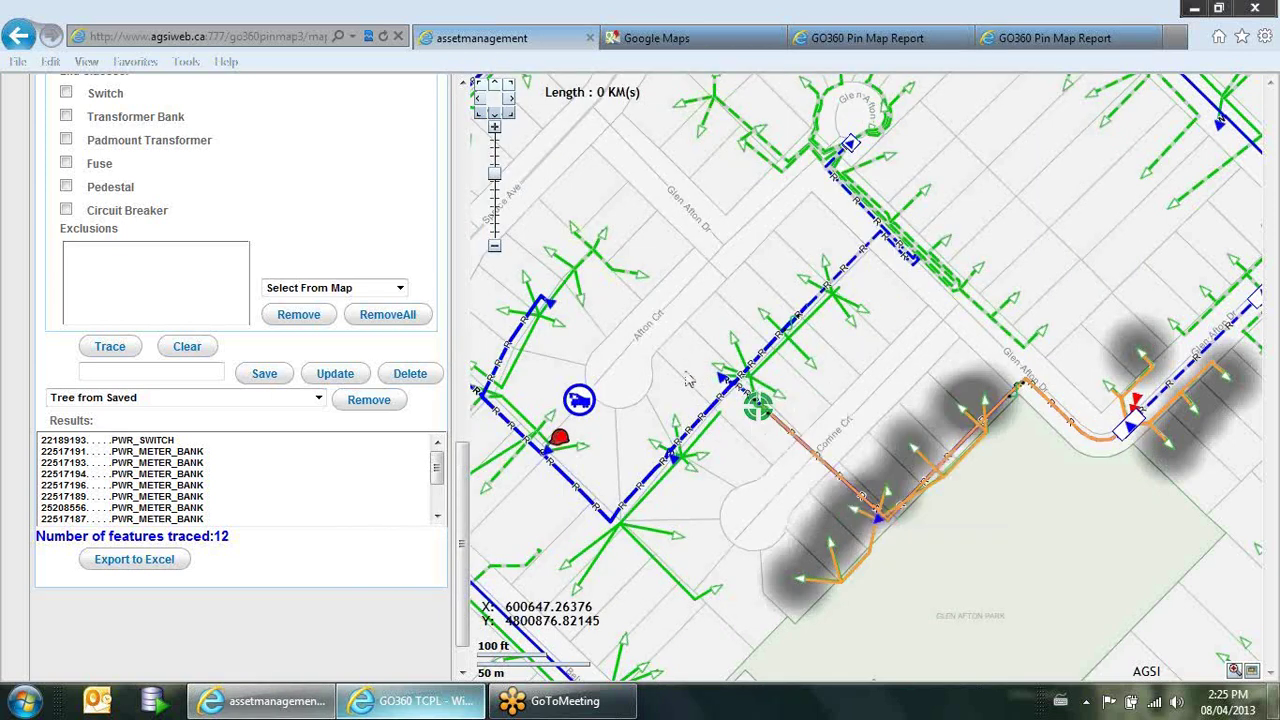
Step: Open the saved trace "[F76] PWR_SWITCH--DownStream--1001201" as a tree and highlight everything downstream of switch F668
{"action": "left_click", "coordinate": [317, 400]}
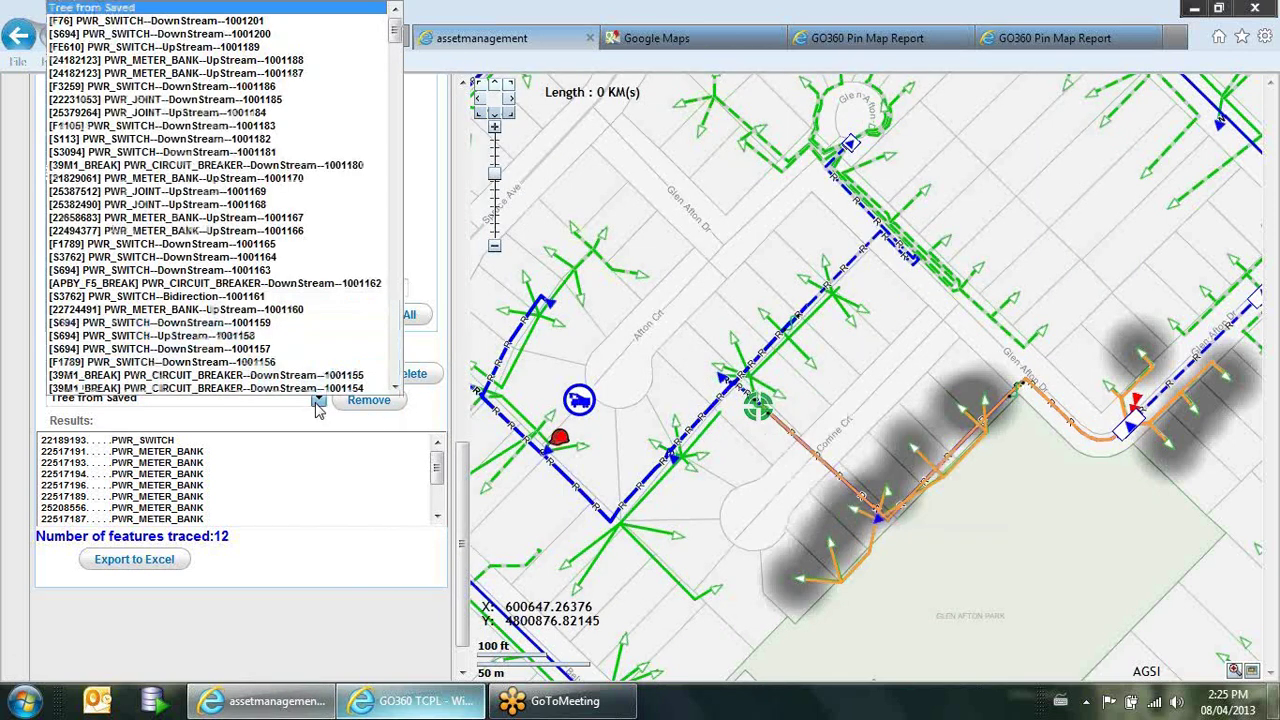
{"action": "left_click", "coordinate": [283, 20]}
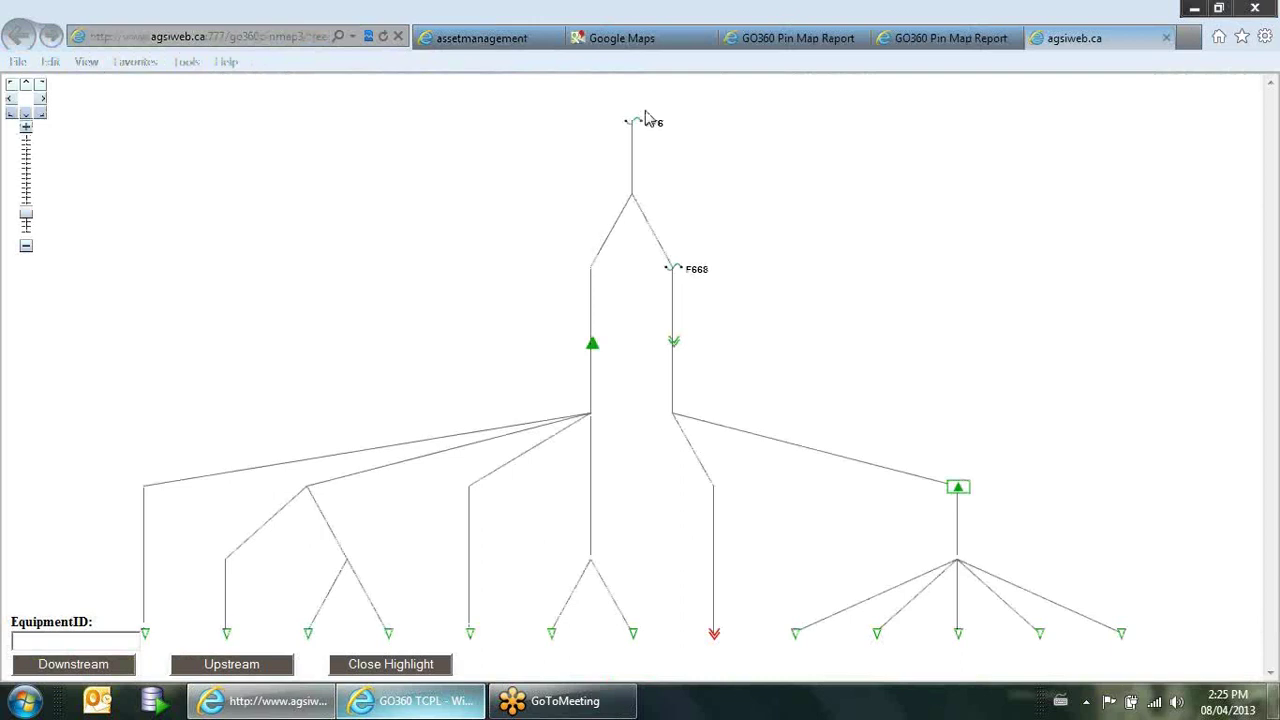
{"action": "left_click", "coordinate": [676, 274]}
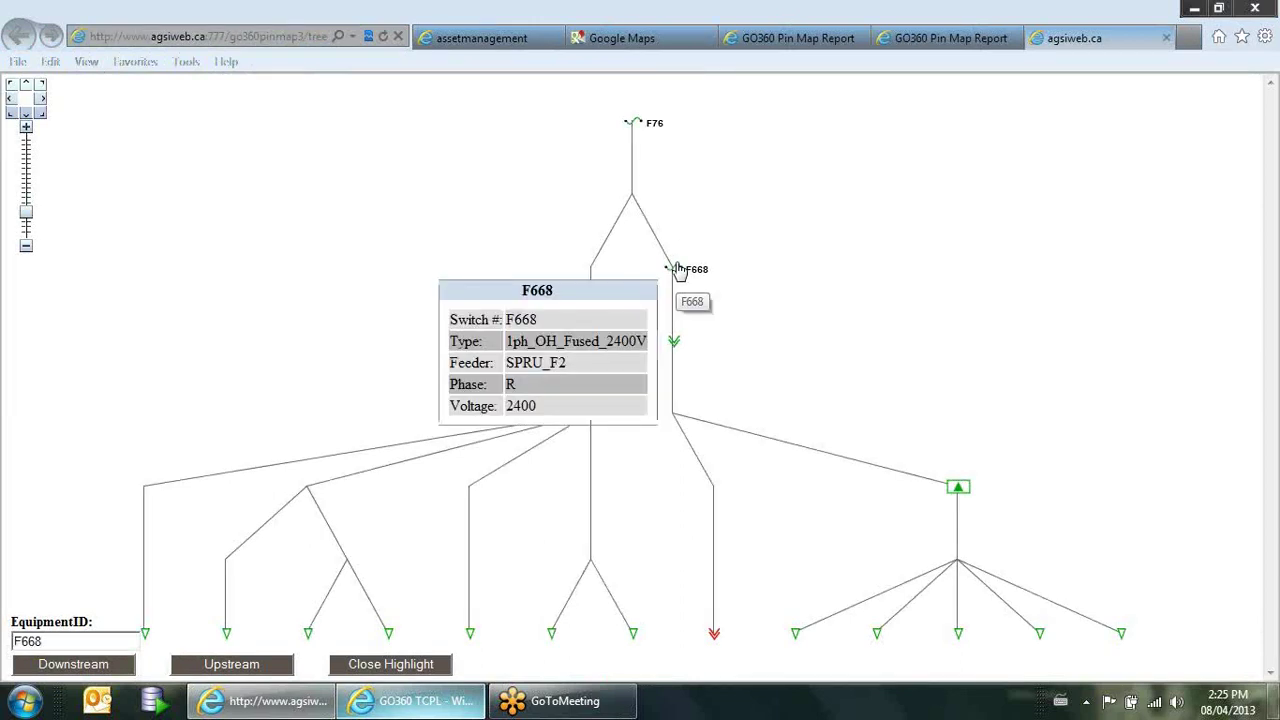
{"action": "left_click", "coordinate": [115, 666]}
{"action": "mouse_move", "coordinate": [670, 280]}
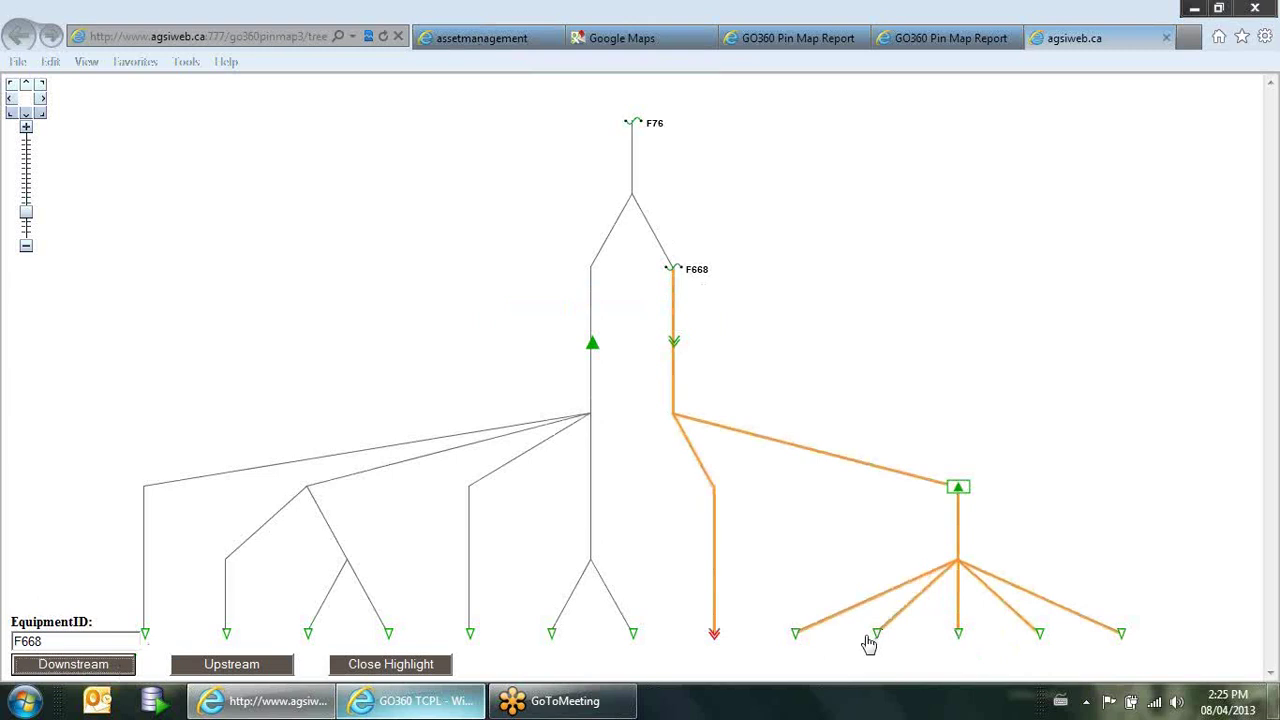
Step: Check the F668 downstream highlight on the geographic map, and highlight the path upstream of equipment 22493879 in the tree
{"action": "left_click", "coordinate": [508, 38]}
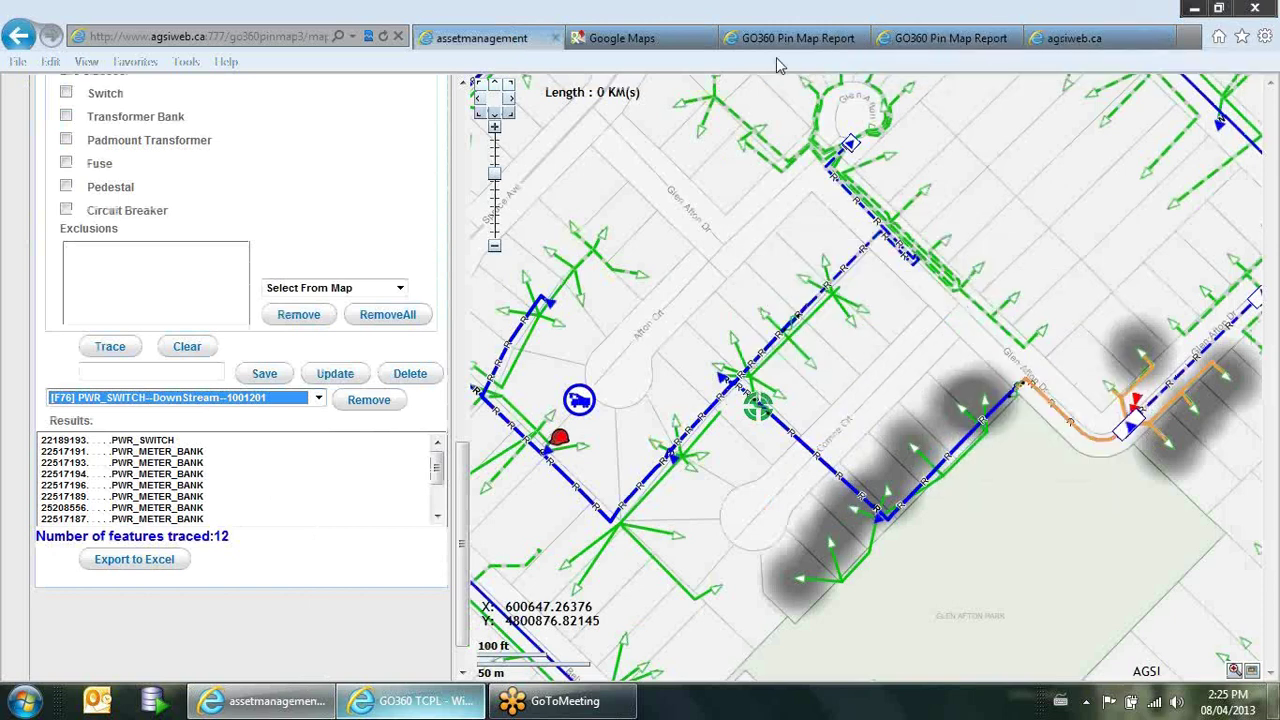
{"action": "left_click", "coordinate": [1100, 38]}
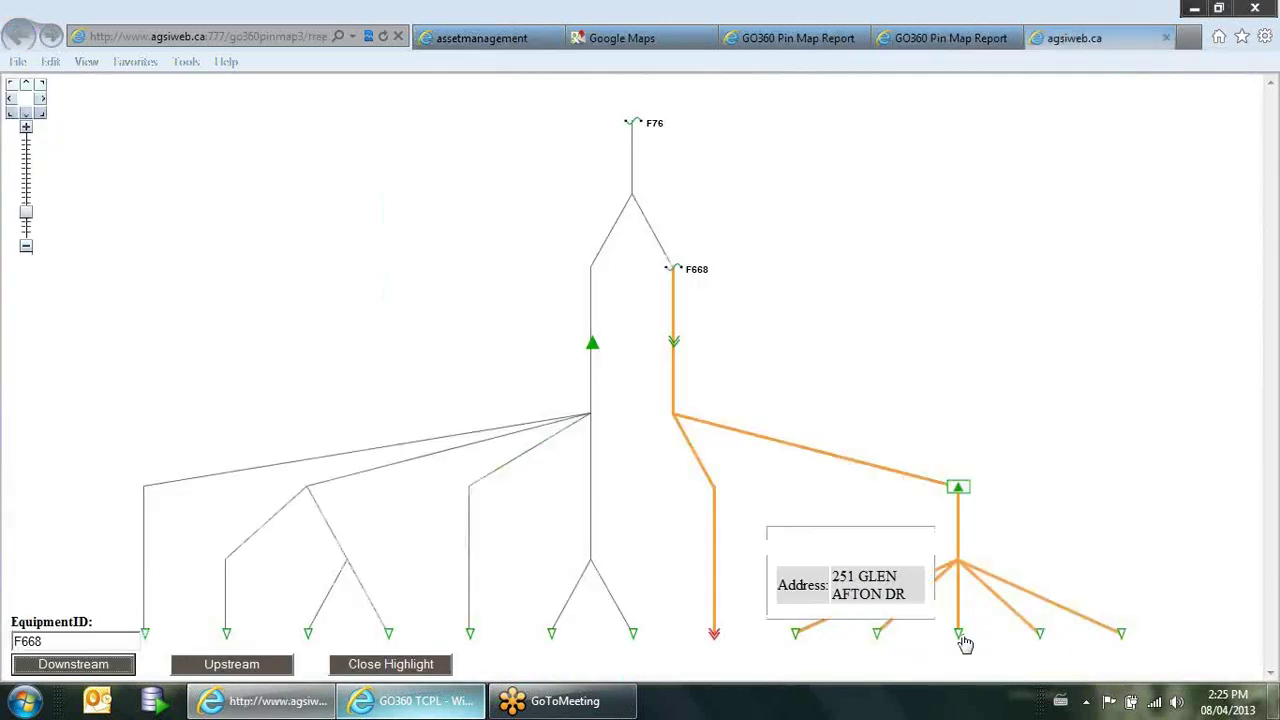
{"action": "left_click", "coordinate": [224, 668]}
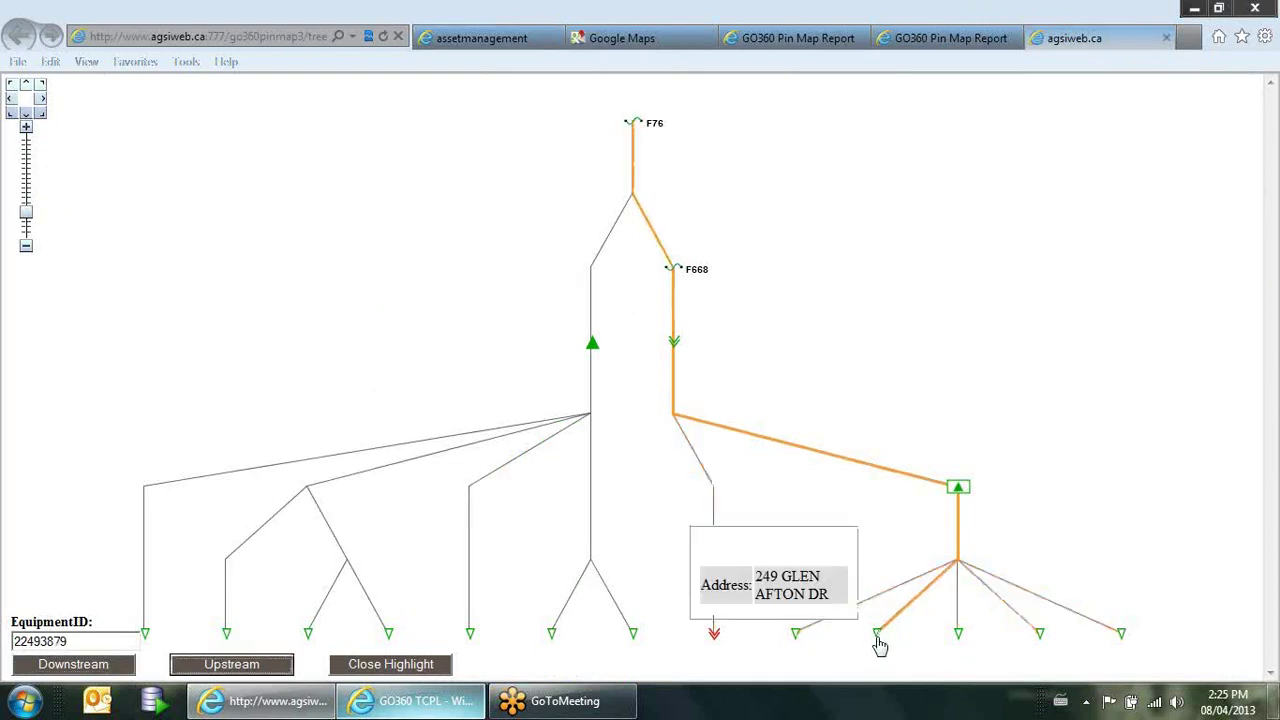
Step: Return to the geographic map and clear the trace highlighting from it
{"action": "left_click", "coordinate": [476, 42]}
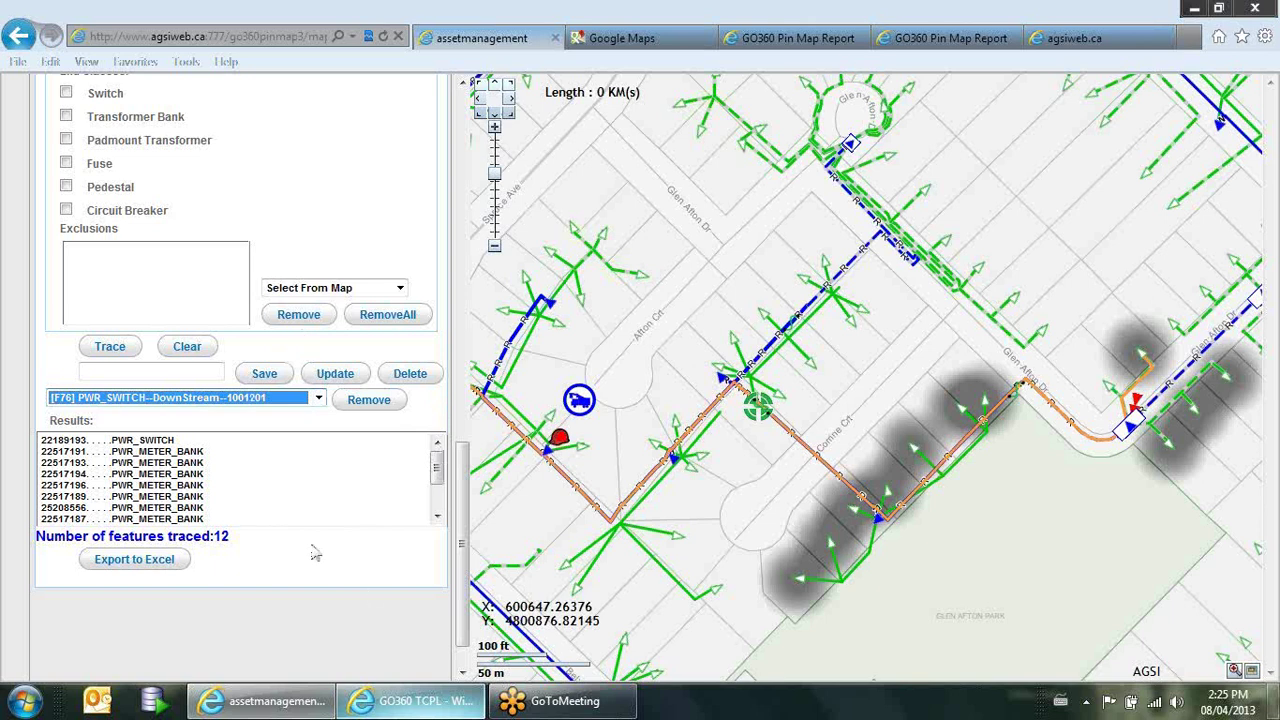
{"action": "scroll", "coordinate": [463, 540], "scroll_direction": "up", "scroll_amount": 1}
{"action": "scroll", "coordinate": [463, 540], "scroll_direction": "up", "scroll_amount": 1}
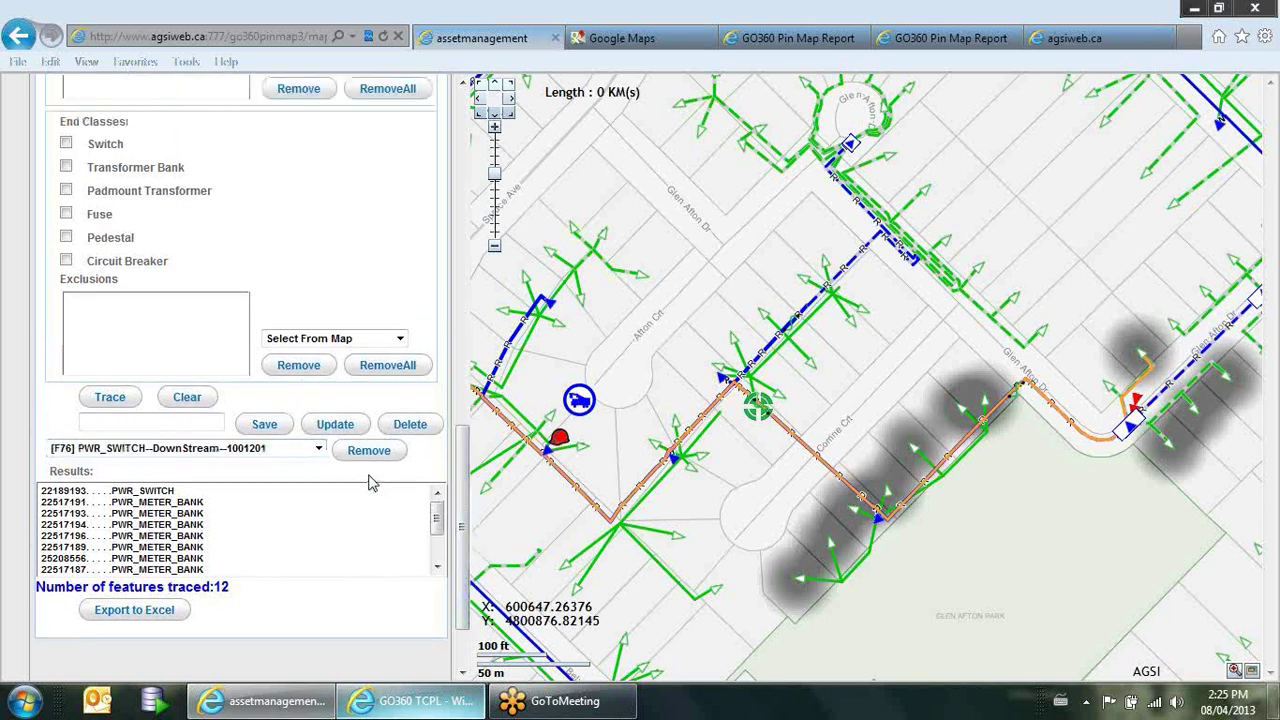
{"action": "left_click", "coordinate": [188, 398]}
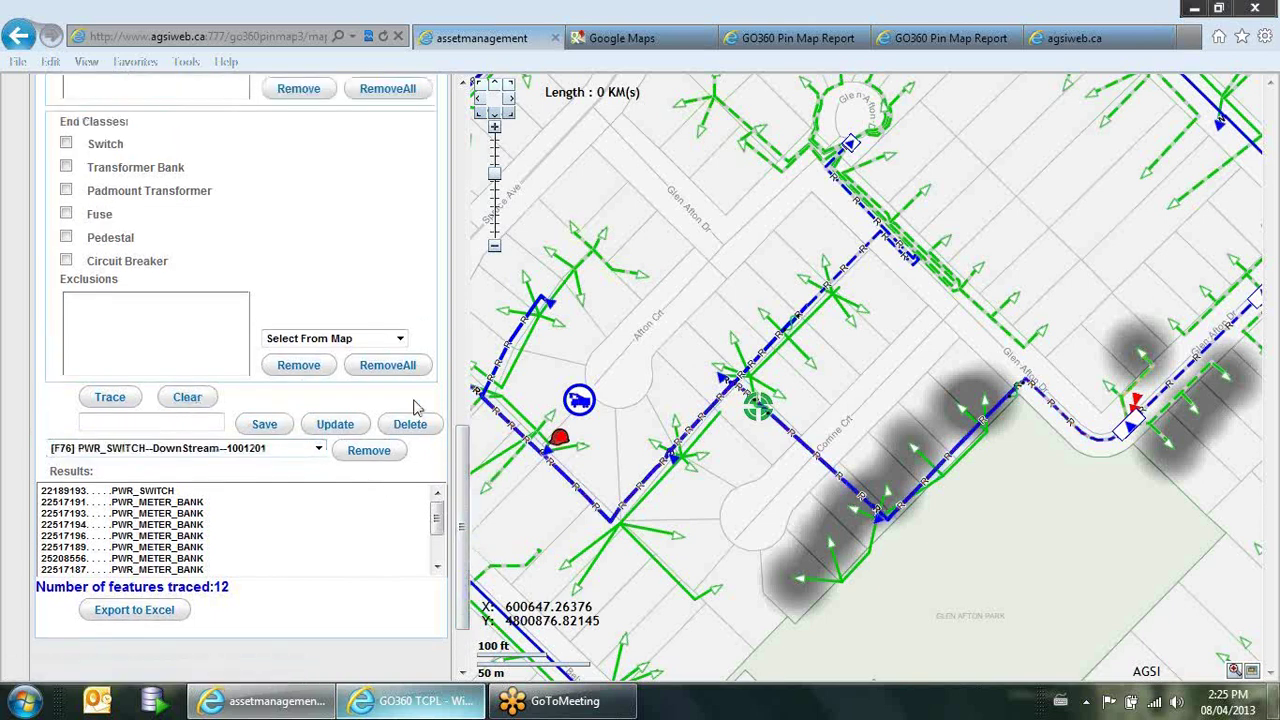
Step: Review the attributes of switch F76 under Feature Search
{"action": "left_click_drag", "start_coordinate": [465, 455], "coordinate": [470, 260]}
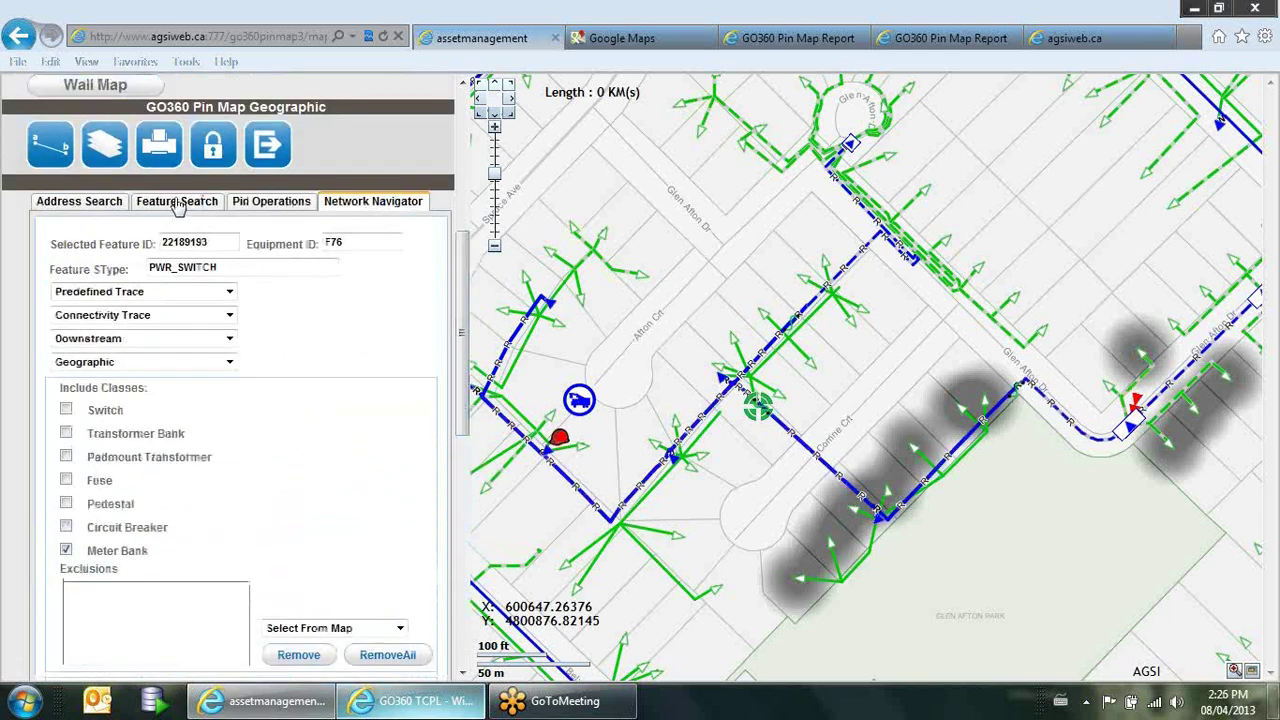
{"action": "left_click", "coordinate": [180, 204]}
{"action": "left_click_drag", "start_coordinate": [463, 330], "coordinate": [463, 405]}
{"action": "left_click", "coordinate": [440, 457]}
{"action": "mouse_move", "coordinate": [754, 420]}
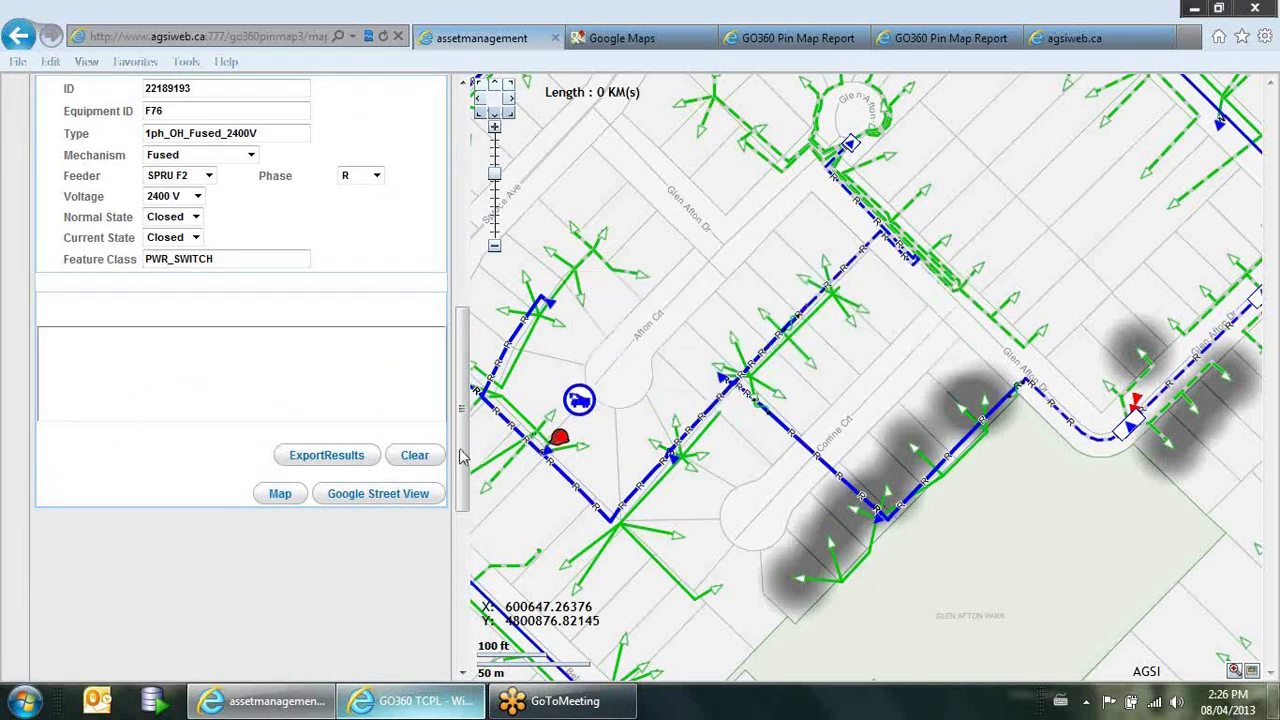
{"action": "left_click_drag", "start_coordinate": [466, 456], "coordinate": [465, 386]}
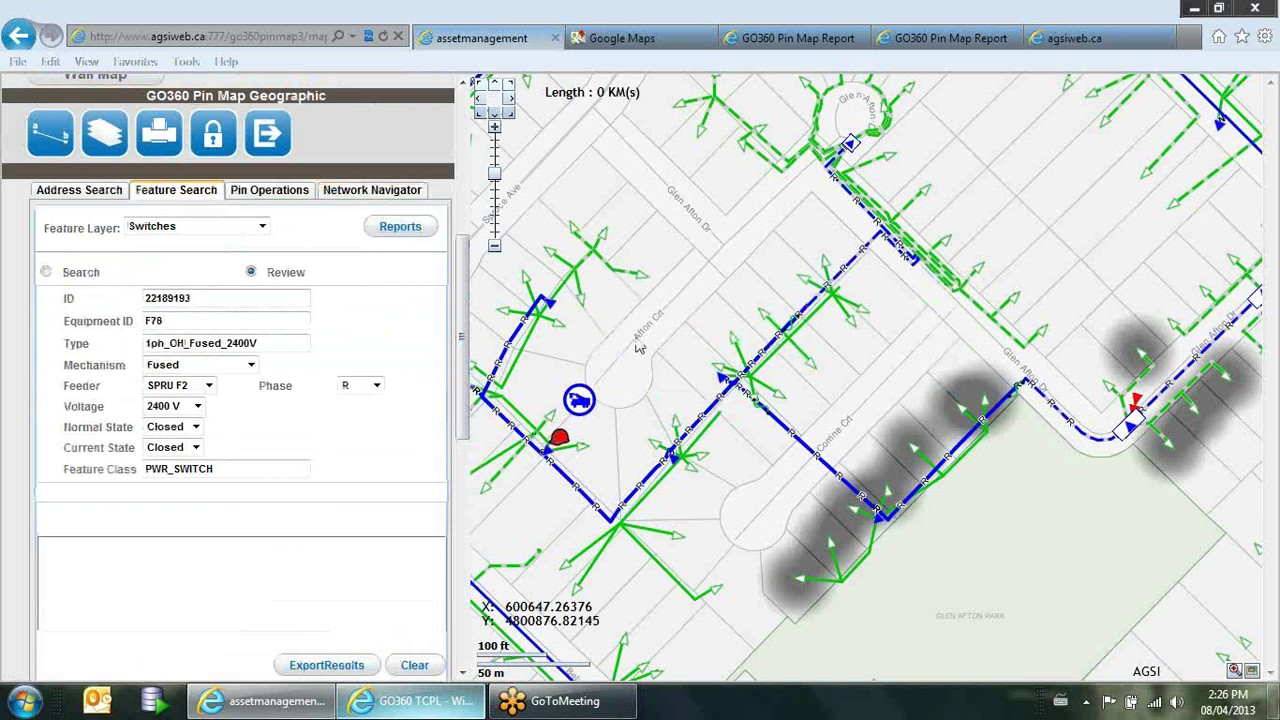
{"action": "mouse_move", "coordinate": [758, 410]}
Step: Insert a Hold off tag in the TAG_GEOG layer beside switch F76 on Corrine Crt
{"action": "left_click", "coordinate": [272, 191]}
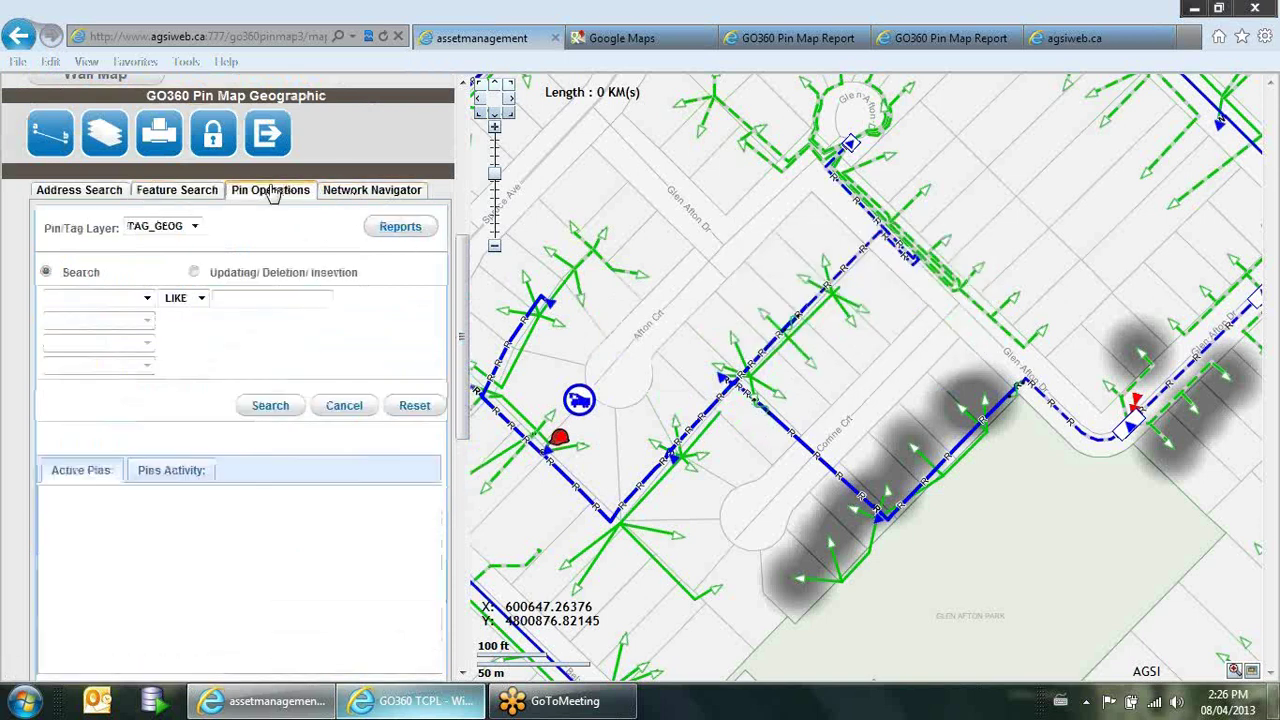
{"action": "left_click", "coordinate": [193, 272]}
{"action": "left_click", "coordinate": [160, 418]}
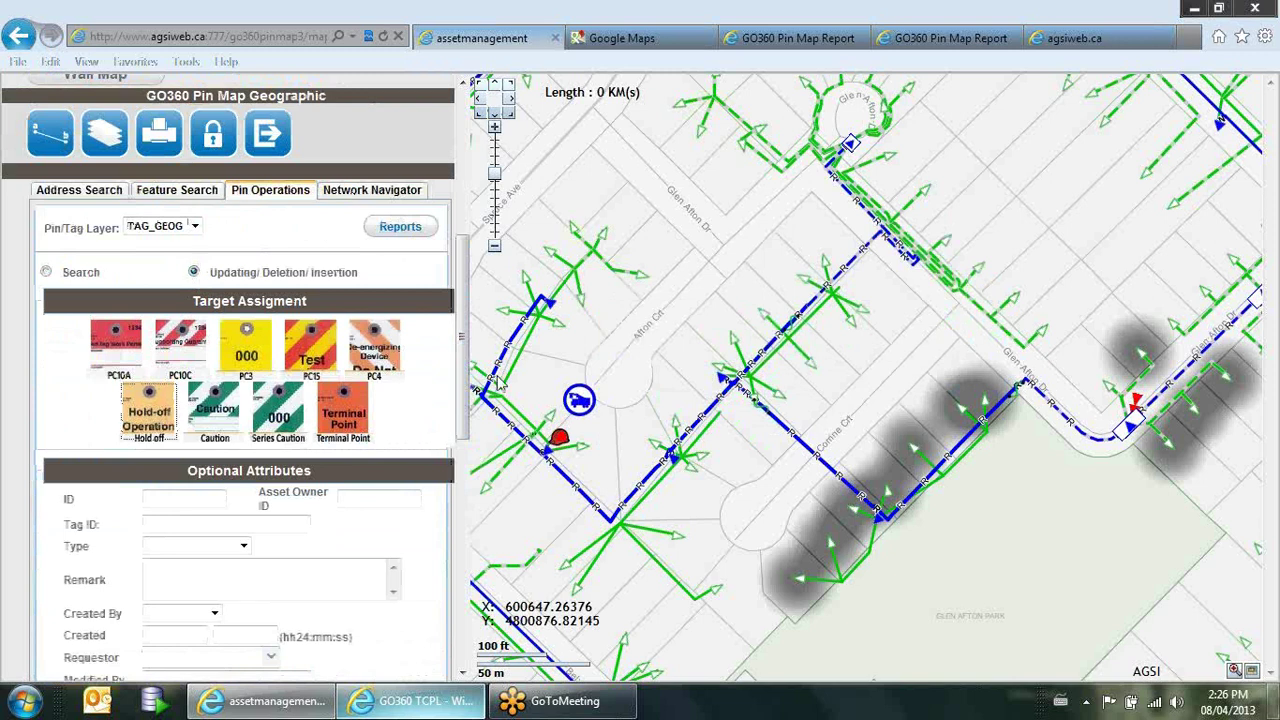
{"action": "mouse_move", "coordinate": [752, 416]}
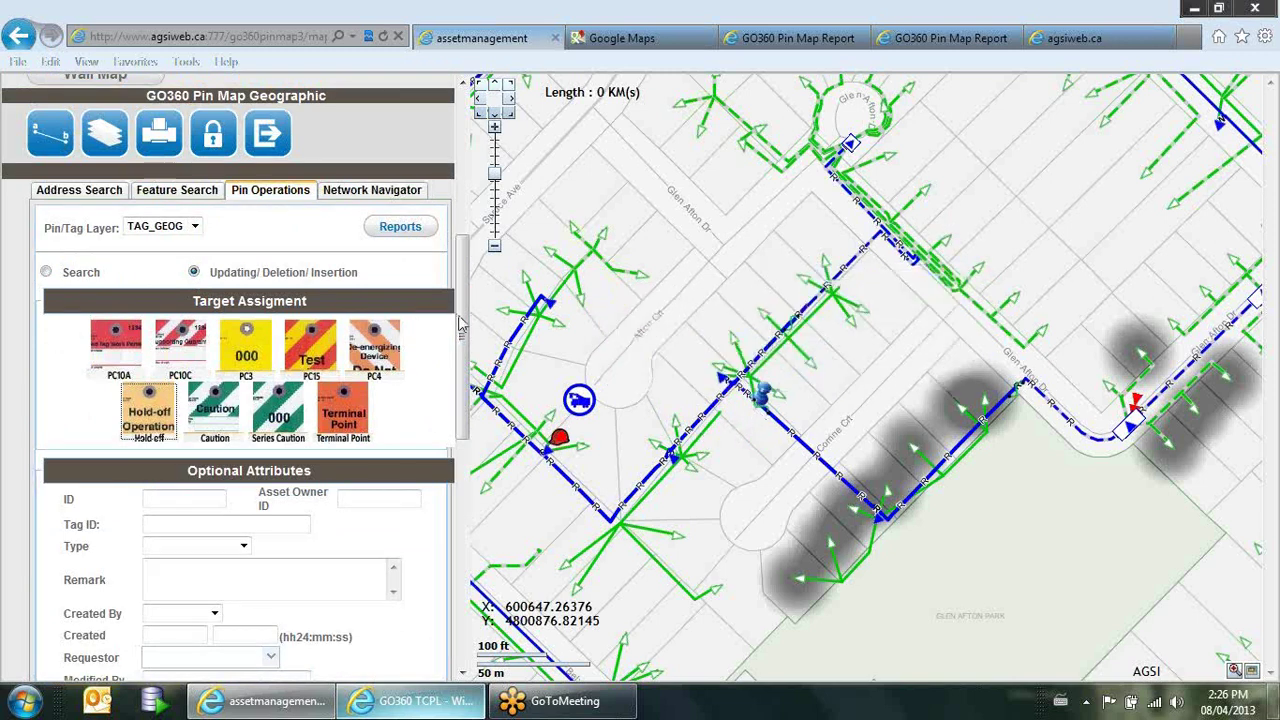
Step: Give the tag the remark "Storm restoration" and post it against the F76 V_PINSWITCHGEOG asset
{"action": "scroll", "coordinate": [194, 451], "scroll_direction": "down", "scroll_amount": 2}
{"action": "left_click", "coordinate": [196, 455]}
{"action": "type", "text": "s"}
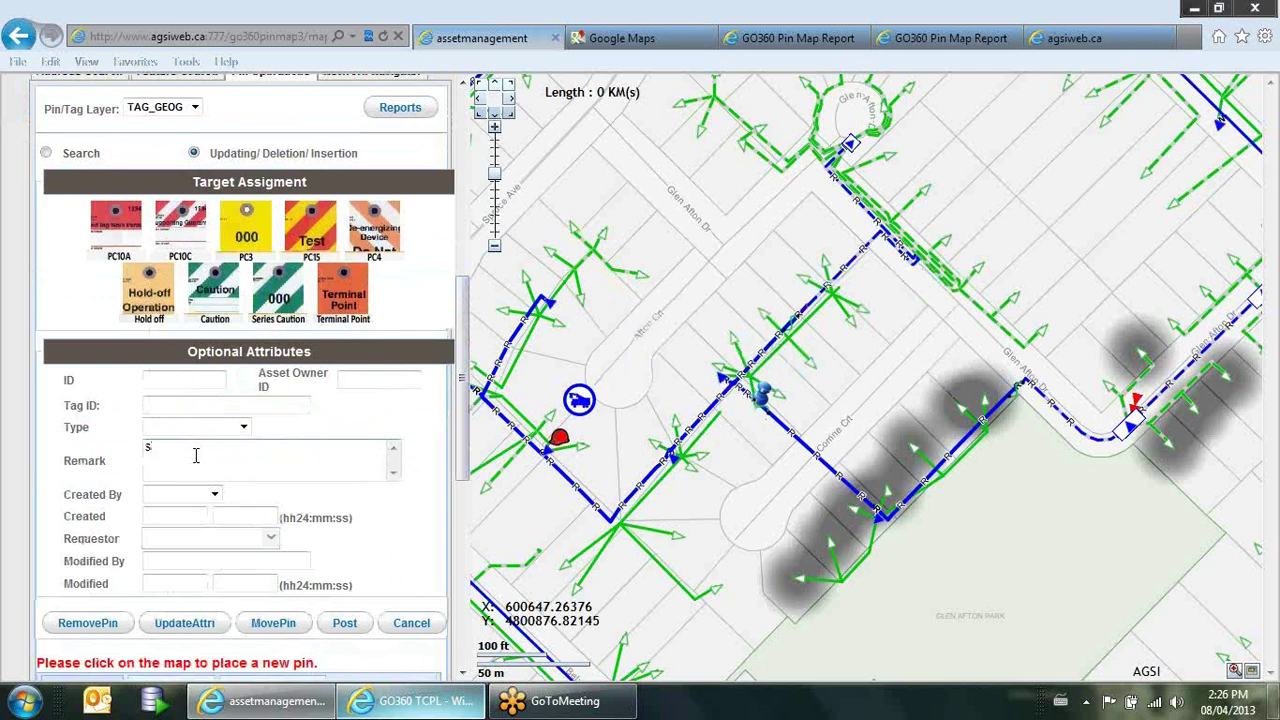
{"action": "type", "text": "torm restoration"}
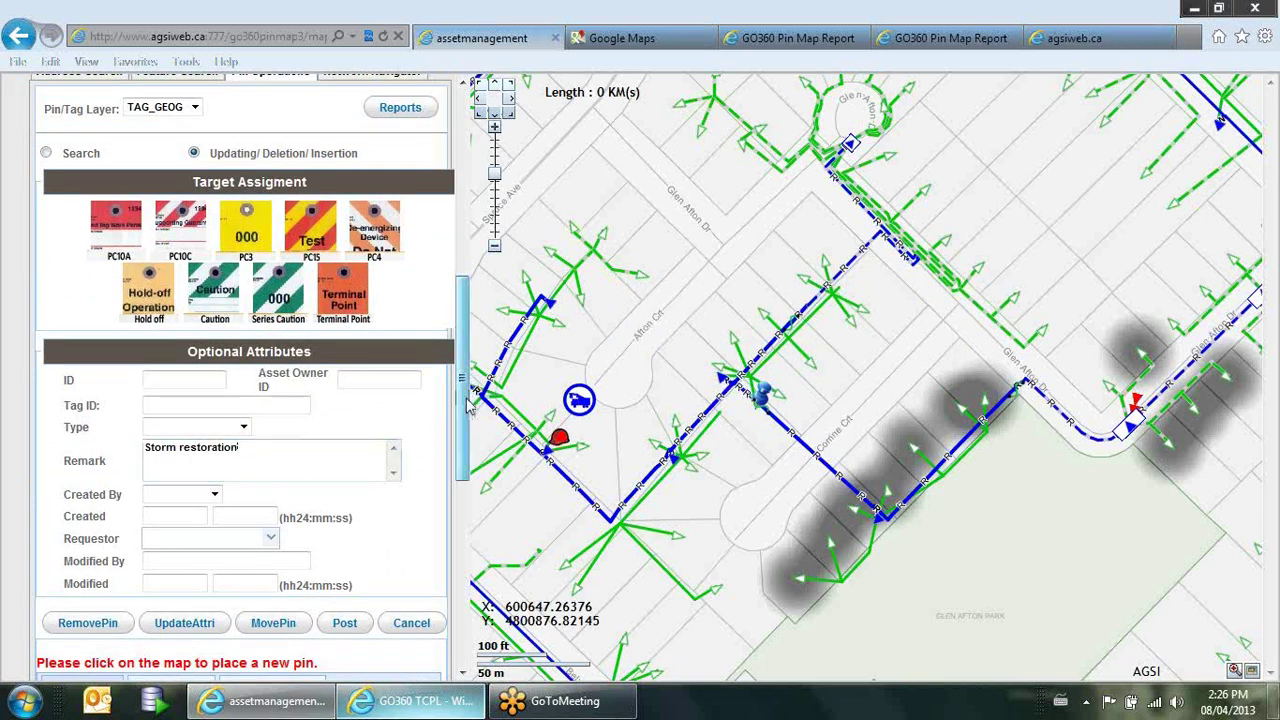
{"action": "scroll", "coordinate": [465, 400], "scroll_direction": "down", "scroll_amount": 2}
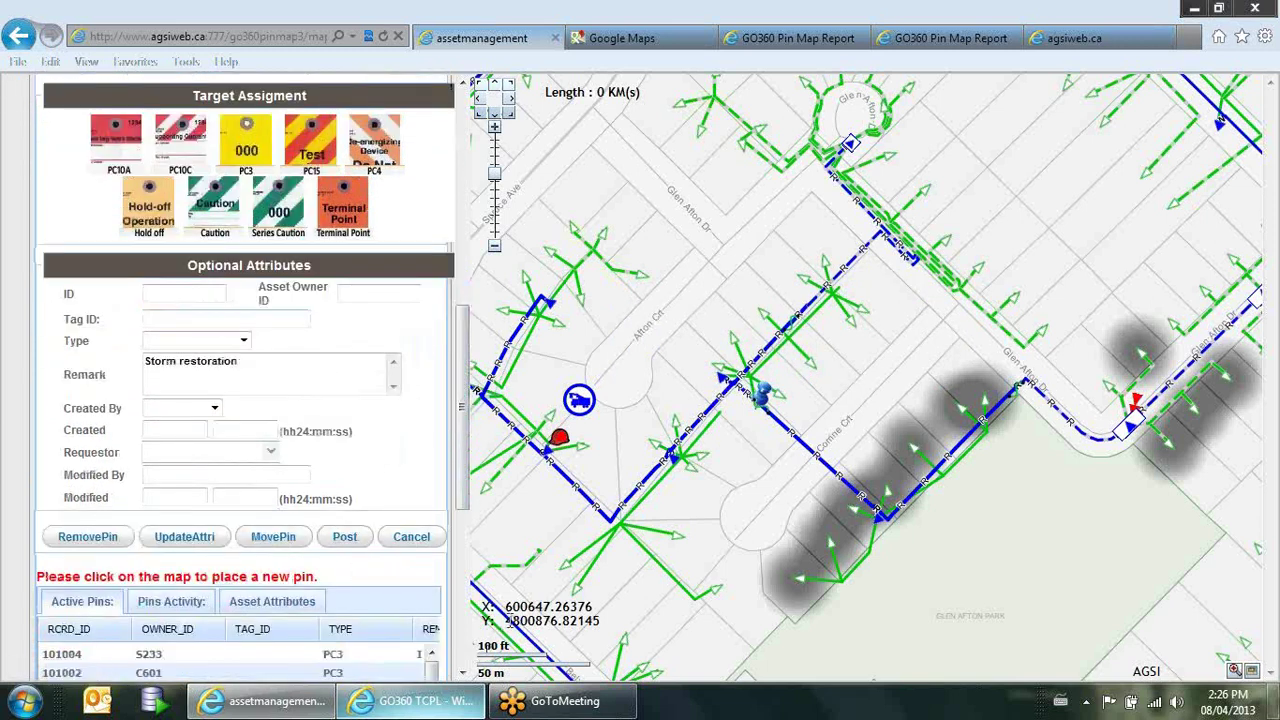
{"action": "left_click", "coordinate": [388, 545]}
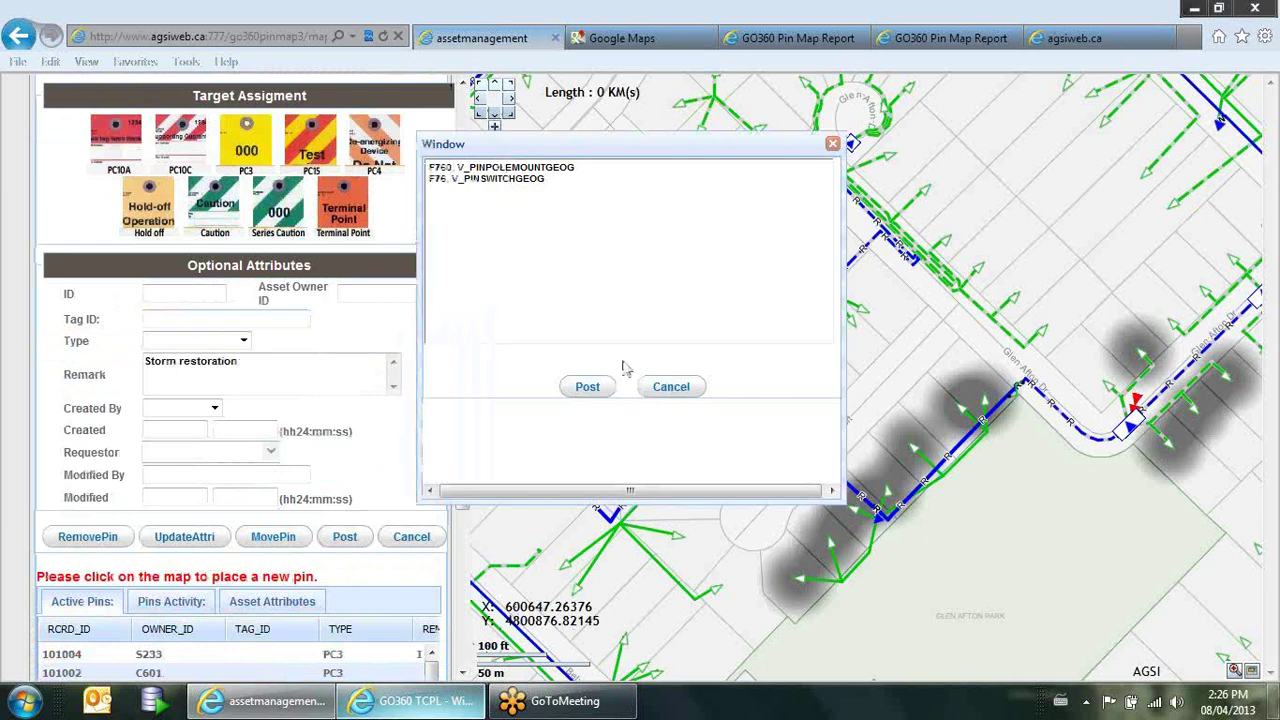
{"action": "left_click", "coordinate": [497, 180]}
{"action": "left_click", "coordinate": [588, 388]}
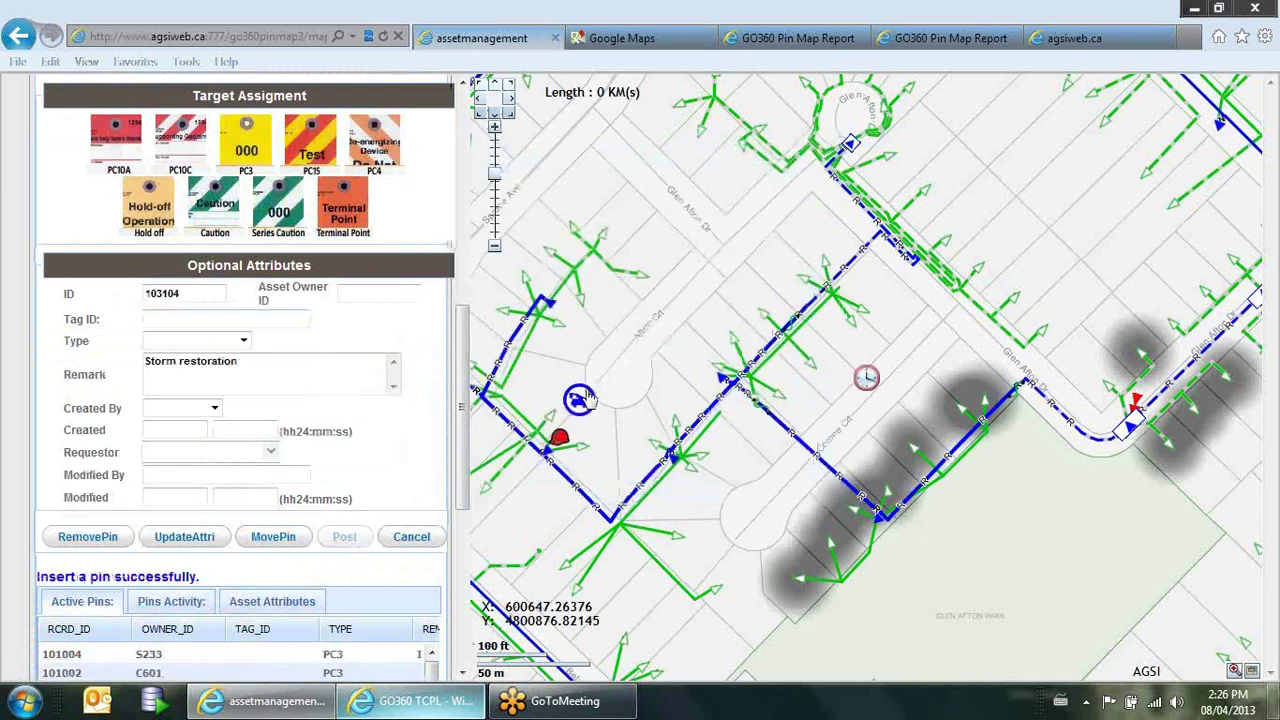
Step: Inspect the map details of the truck, the posted hold-off tag and the nearby service location
{"action": "mouse_move", "coordinate": [760, 427]}
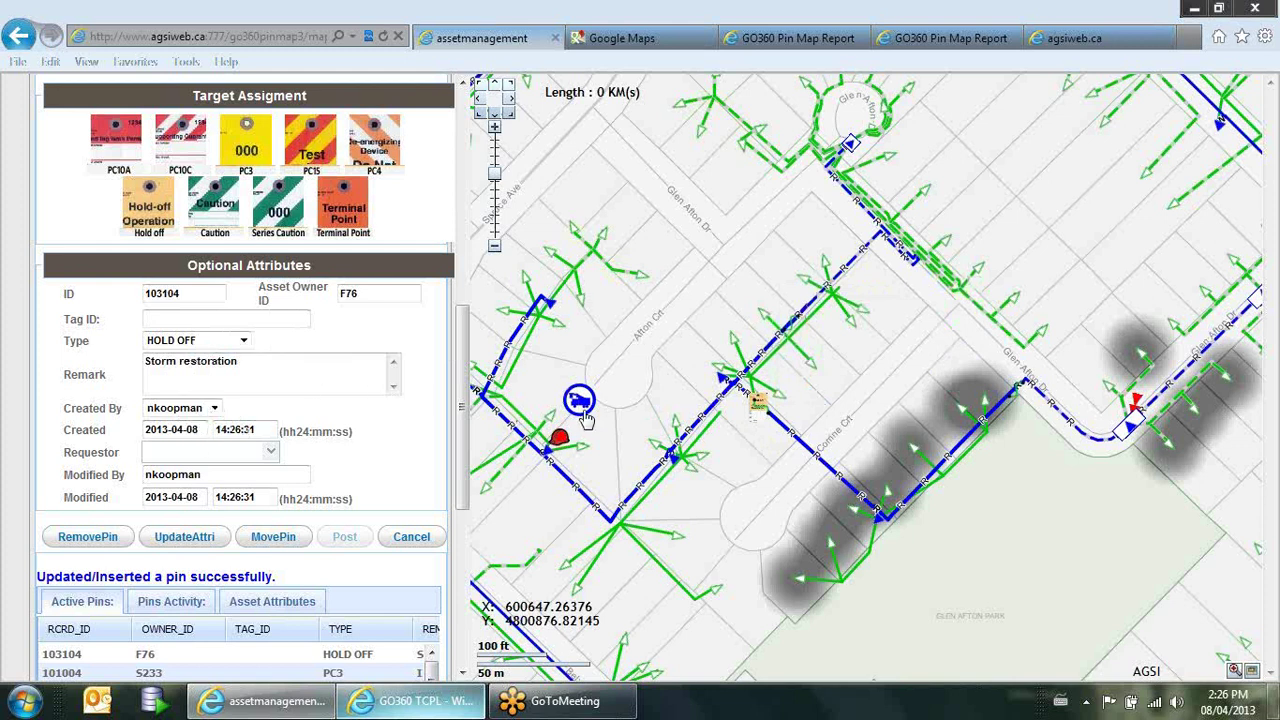
{"action": "mouse_move", "coordinate": [581, 408]}
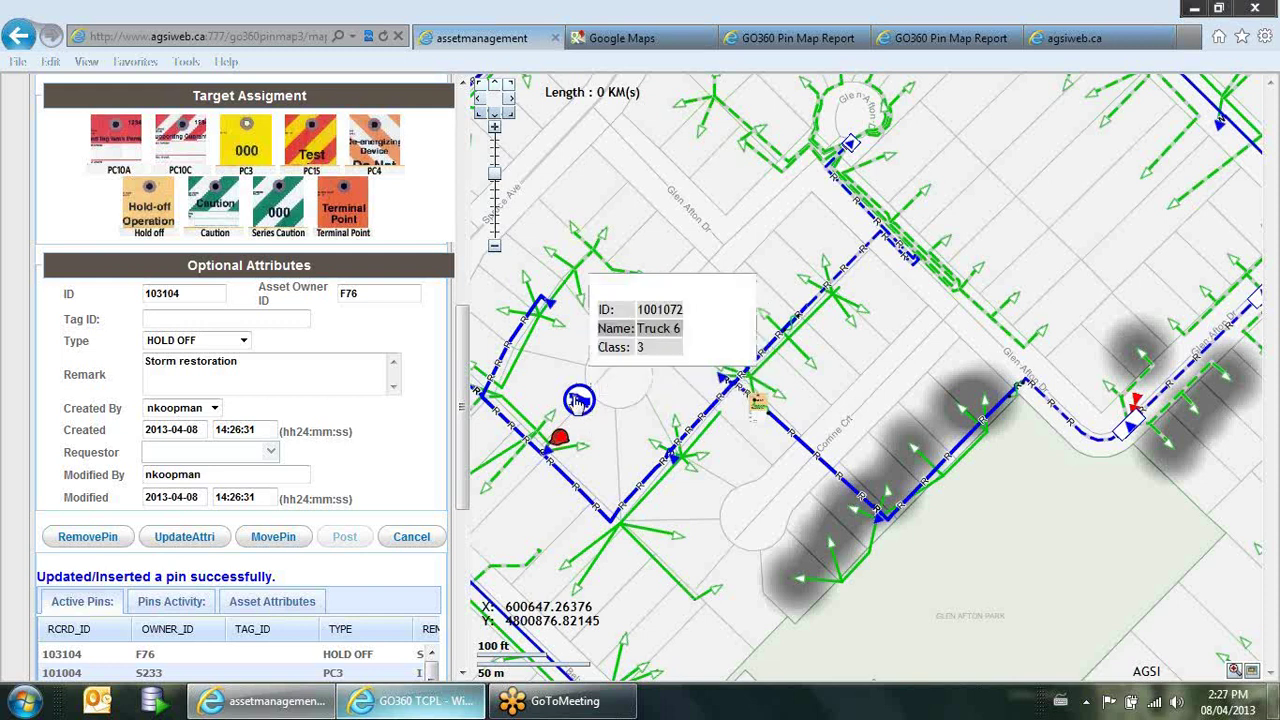
{"action": "mouse_move", "coordinate": [760, 402]}
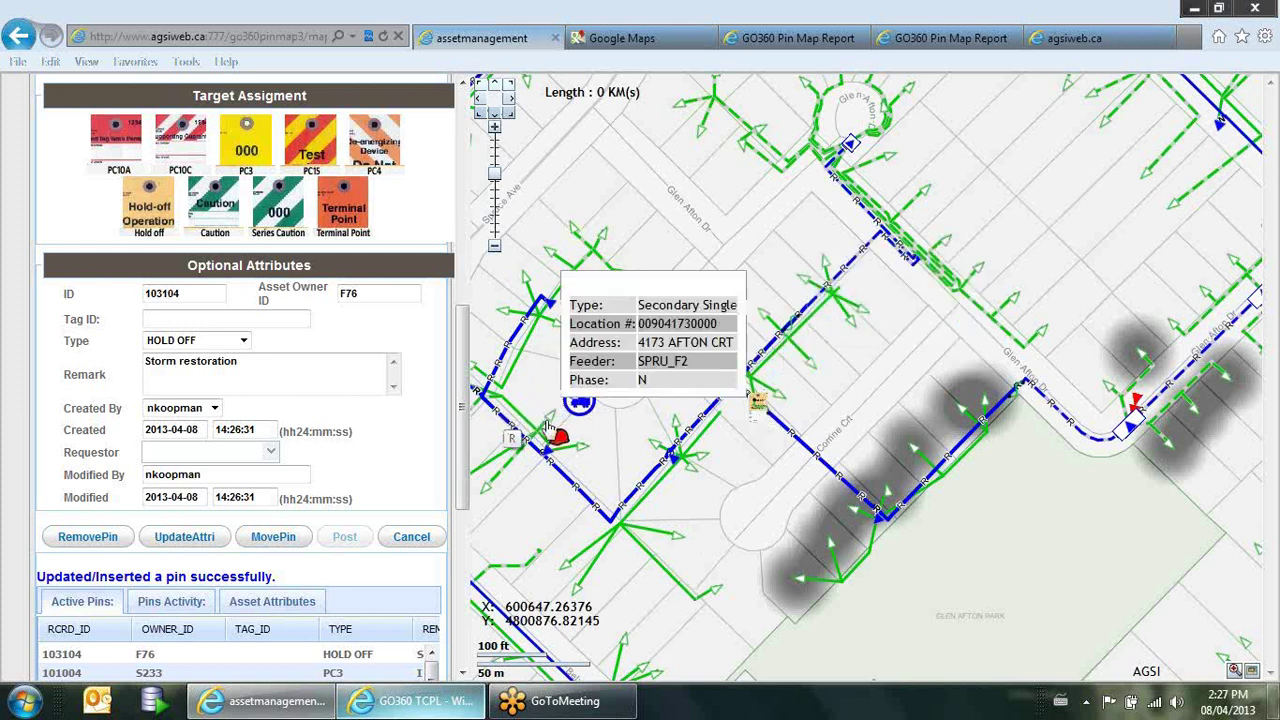
{"action": "mouse_move", "coordinate": [537, 435]}
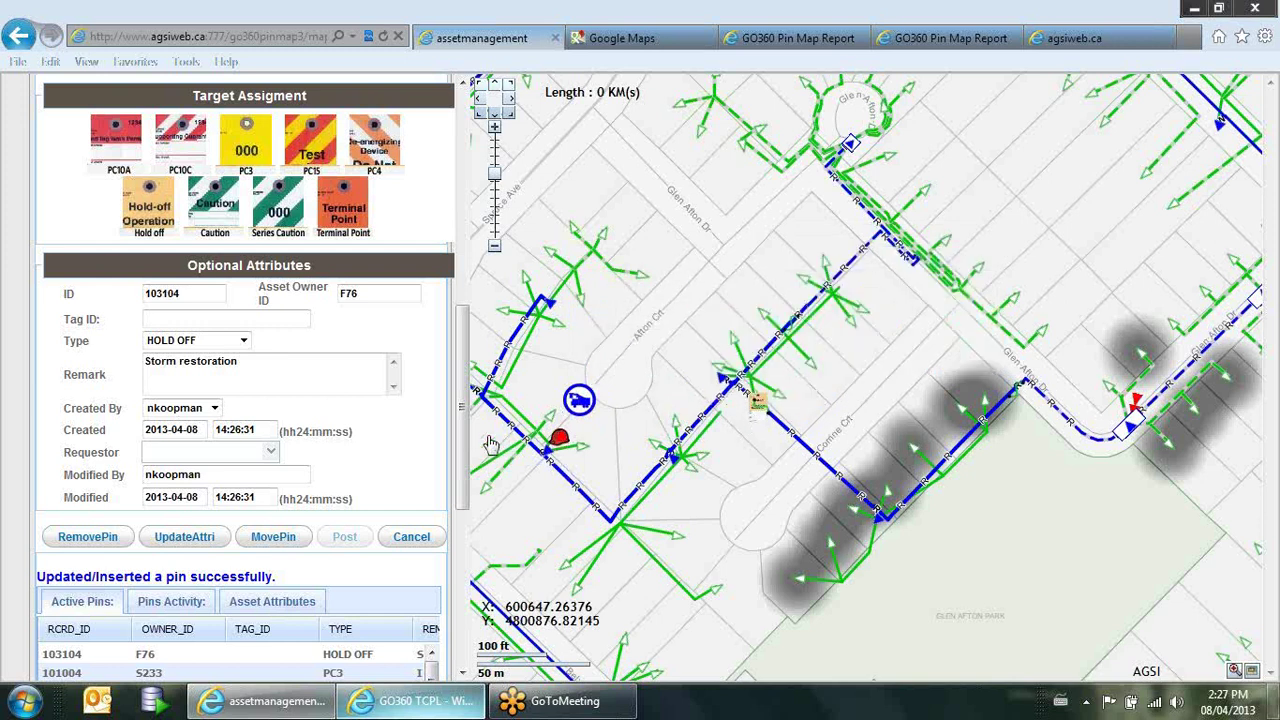
Step: Search the Circuit Breaker feature layer for Equipment IDs LIKE 39M
{"action": "left_click_drag", "start_coordinate": [462, 436], "coordinate": [462, 297]}
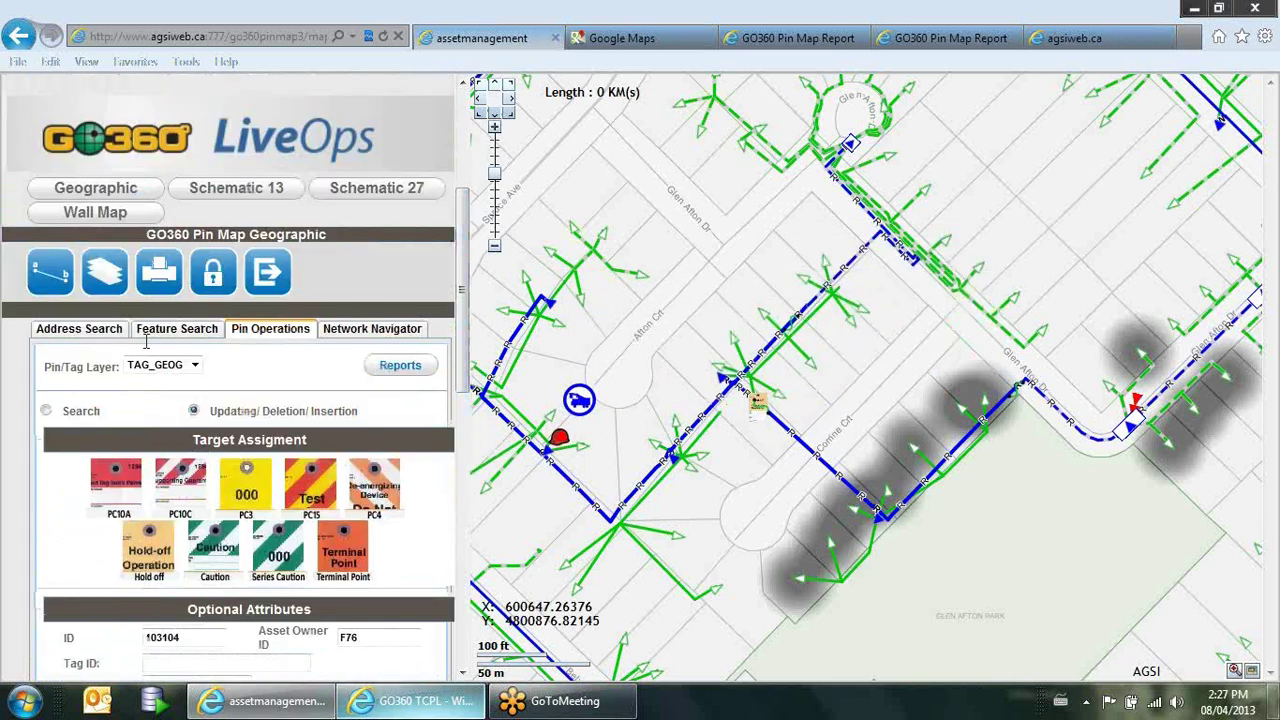
{"action": "left_click", "coordinate": [195, 367]}
{"action": "left_click", "coordinate": [216, 356]}
{"action": "left_click", "coordinate": [195, 332]}
{"action": "left_click", "coordinate": [245, 366]}
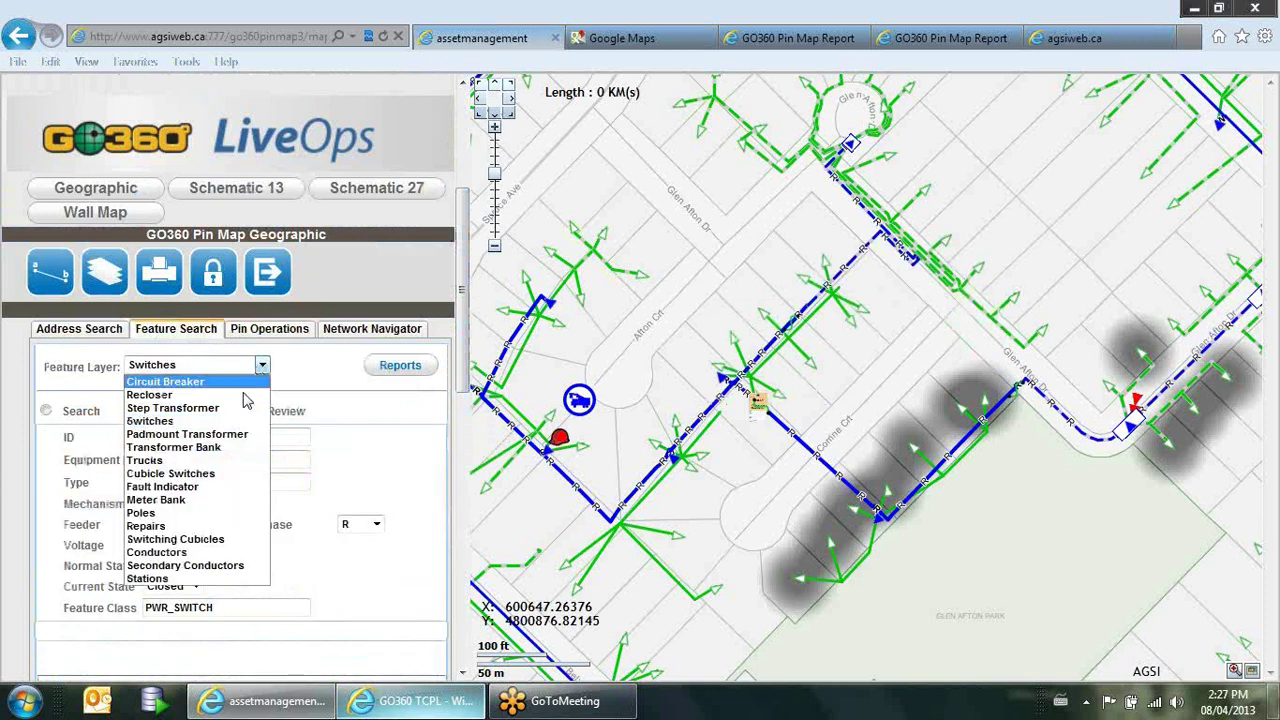
{"action": "left_click", "coordinate": [165, 381]}
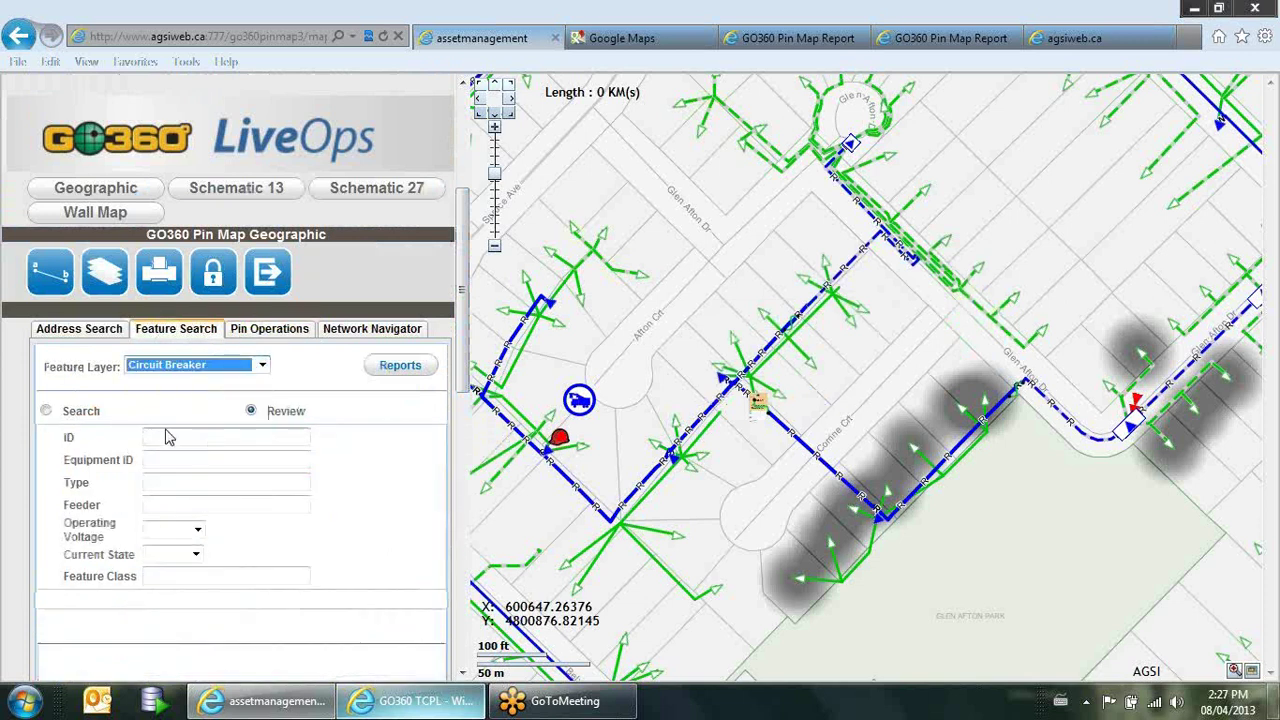
{"action": "left_click", "coordinate": [46, 411]}
{"action": "left_click", "coordinate": [98, 437]}
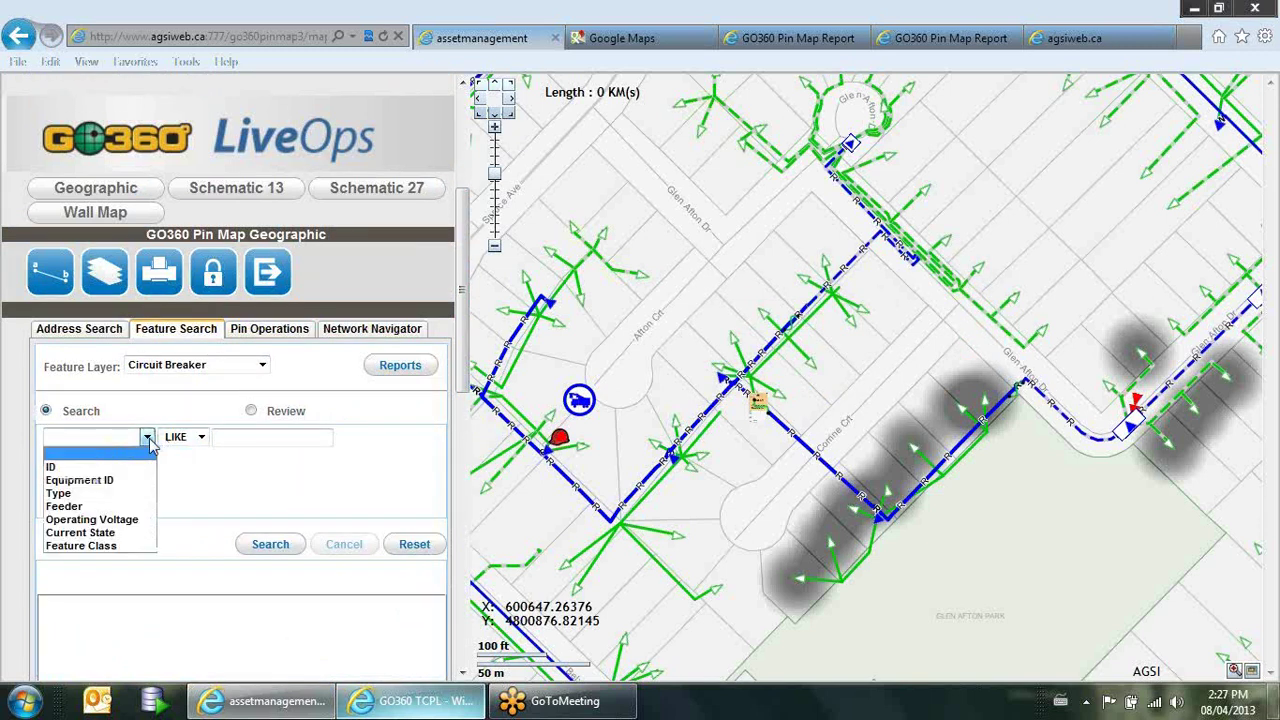
{"action": "left_click", "coordinate": [81, 481]}
{"action": "left_click", "coordinate": [229, 440]}
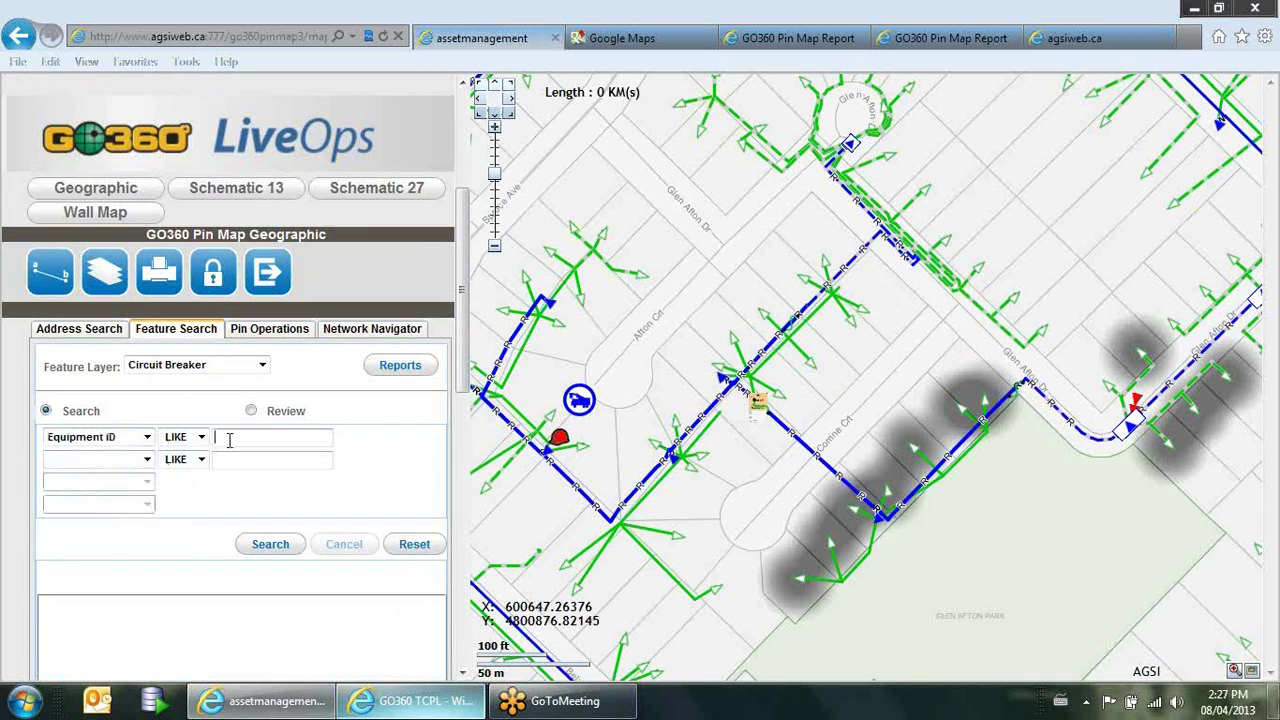
{"action": "type", "text": "39M"}
{"action": "left_click", "coordinate": [272, 544]}
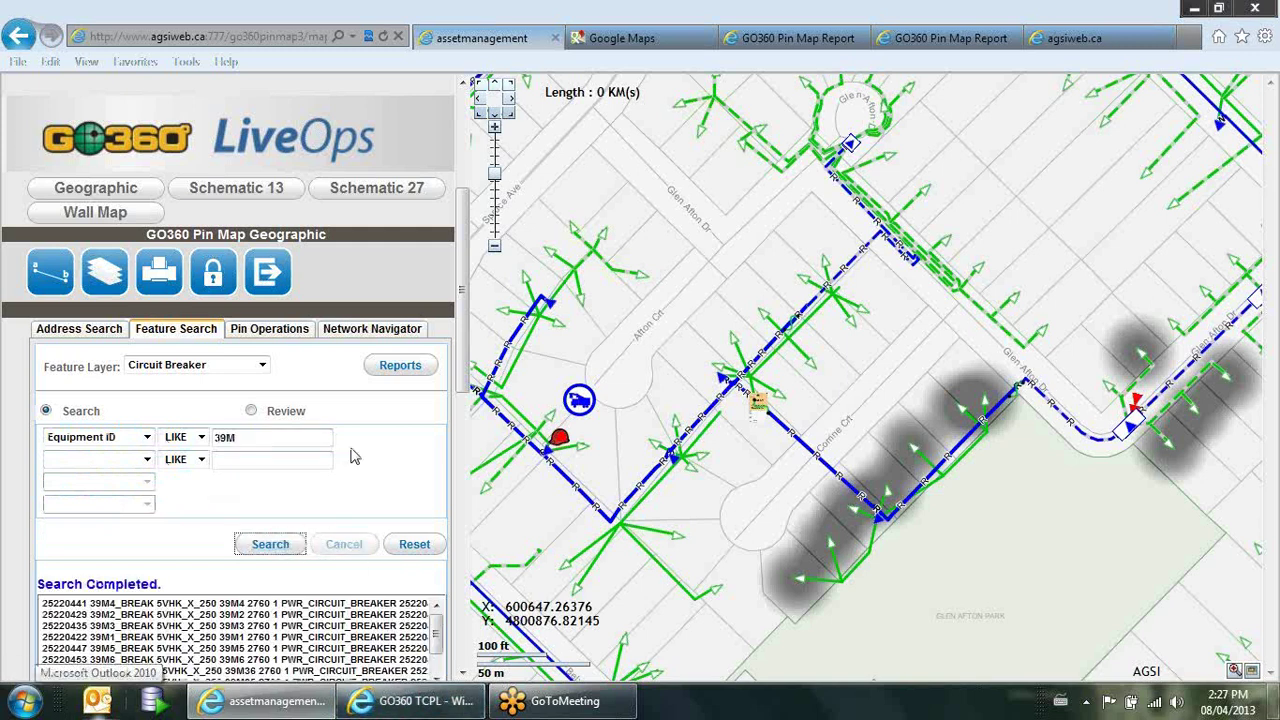
Step: Review breaker 39M1_BREAK from the results, locate it on the map and inspect its pin details
{"action": "scroll", "coordinate": [441, 346], "scroll_direction": "down", "scroll_amount": 2}
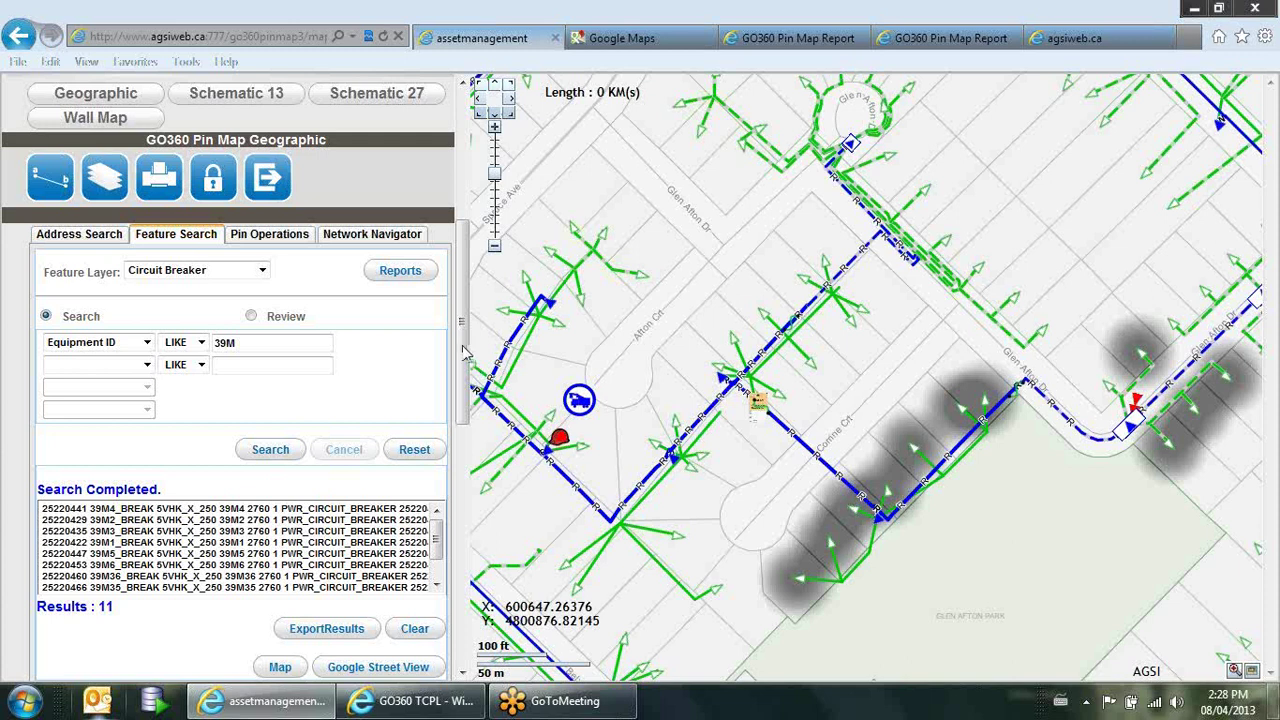
{"action": "scroll", "coordinate": [464, 360], "scroll_direction": "down", "scroll_amount": 1}
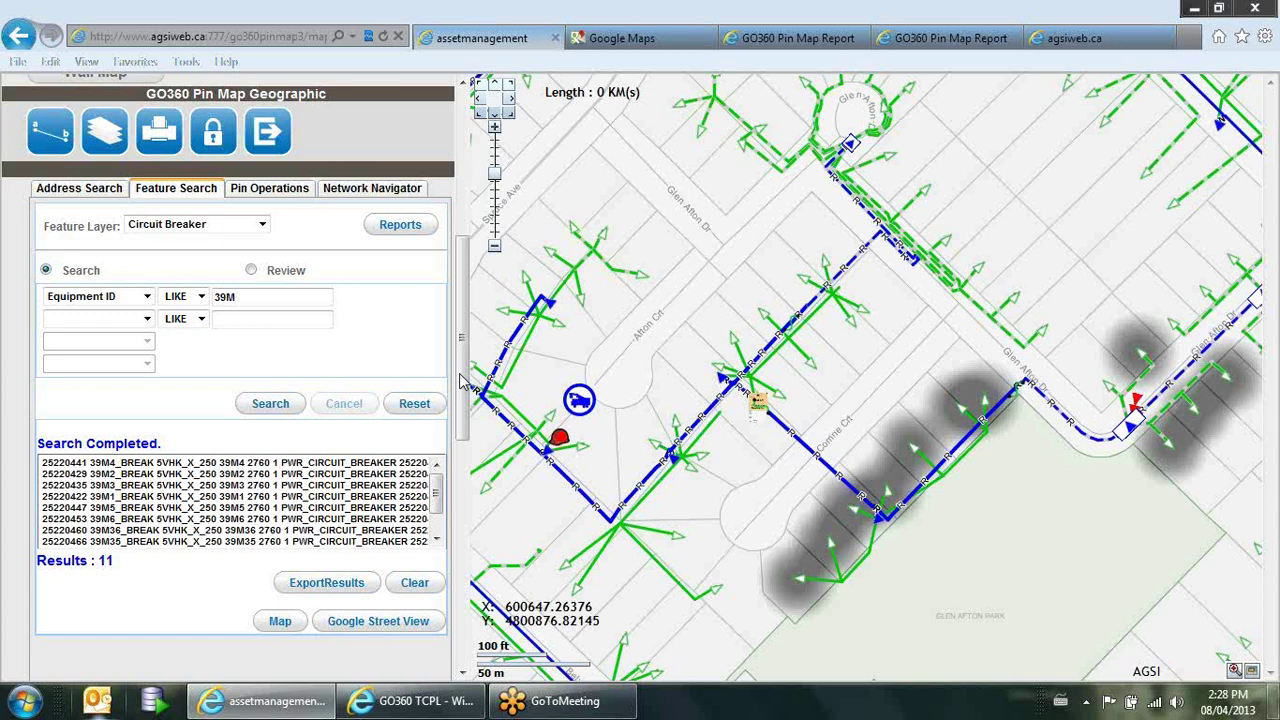
{"action": "left_click", "coordinate": [115, 497]}
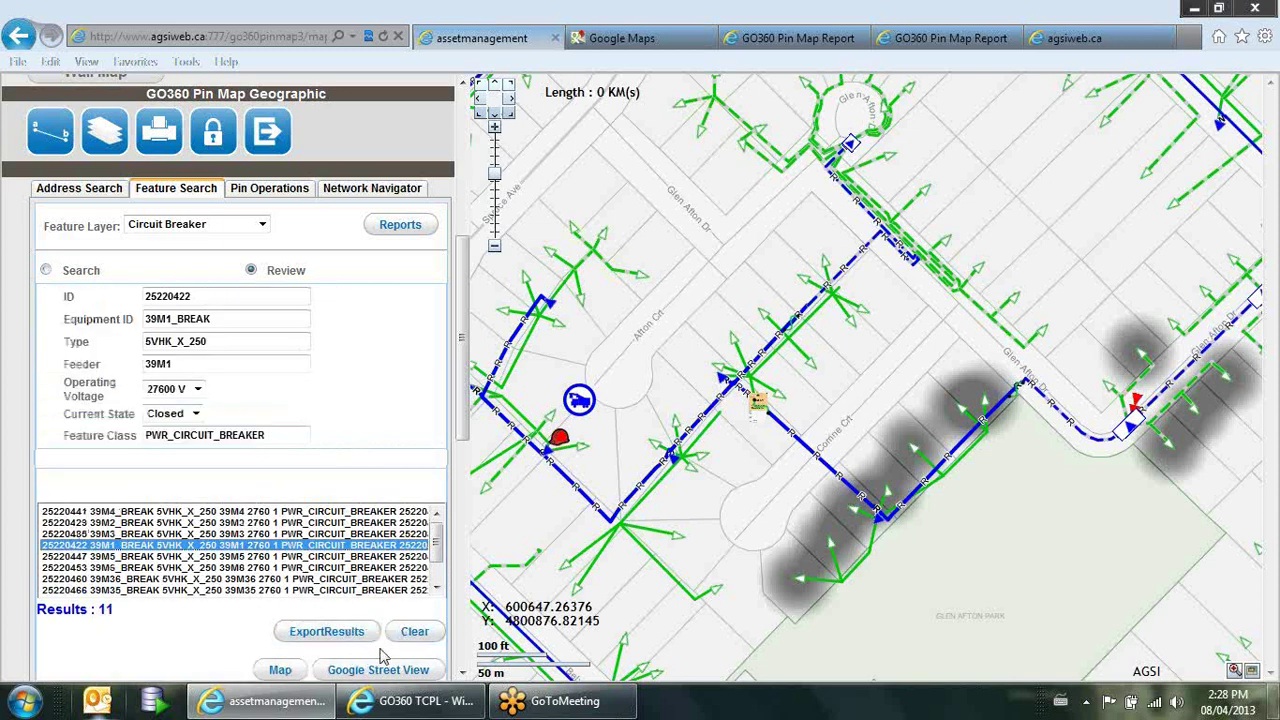
{"action": "left_click", "coordinate": [287, 673]}
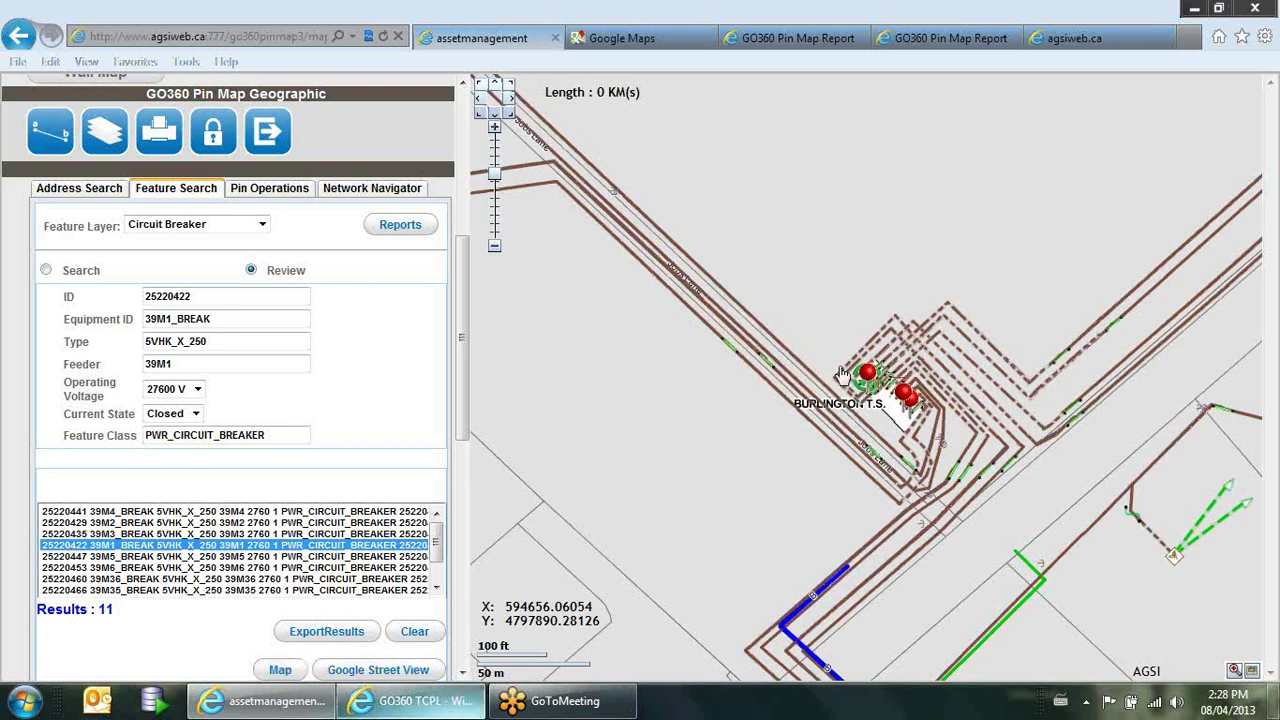
{"action": "mouse_move", "coordinate": [866, 376]}
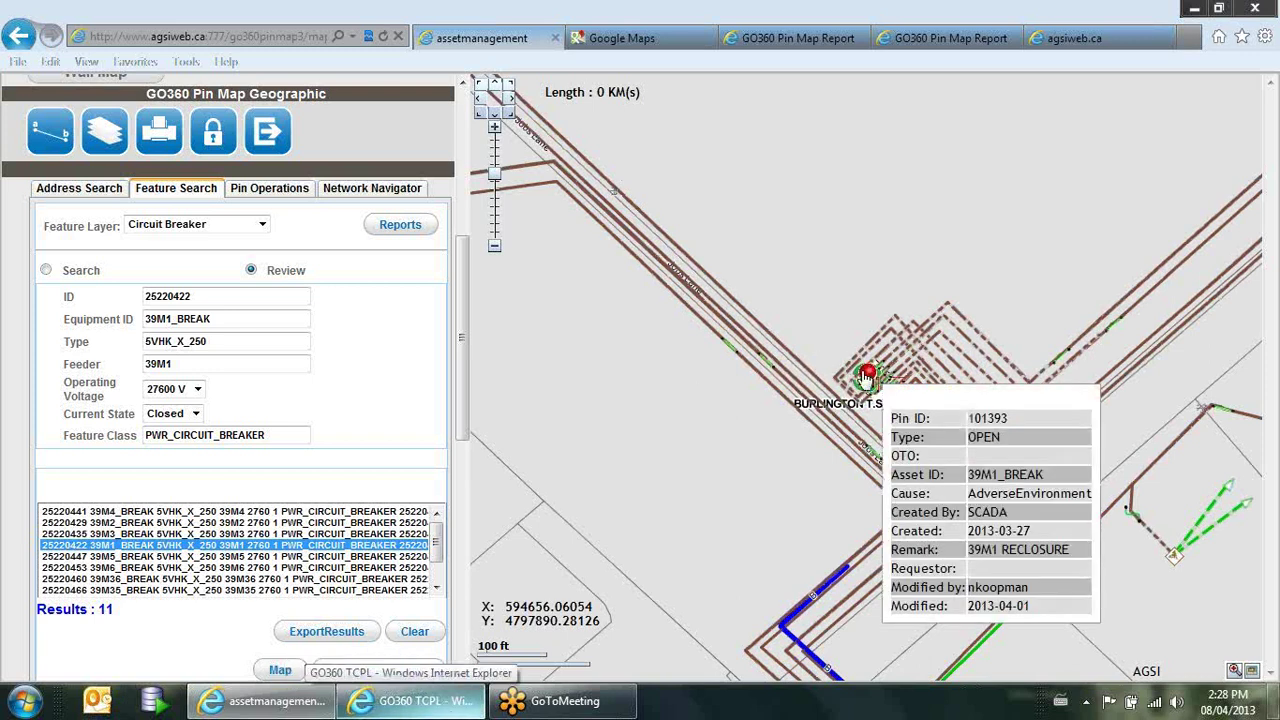
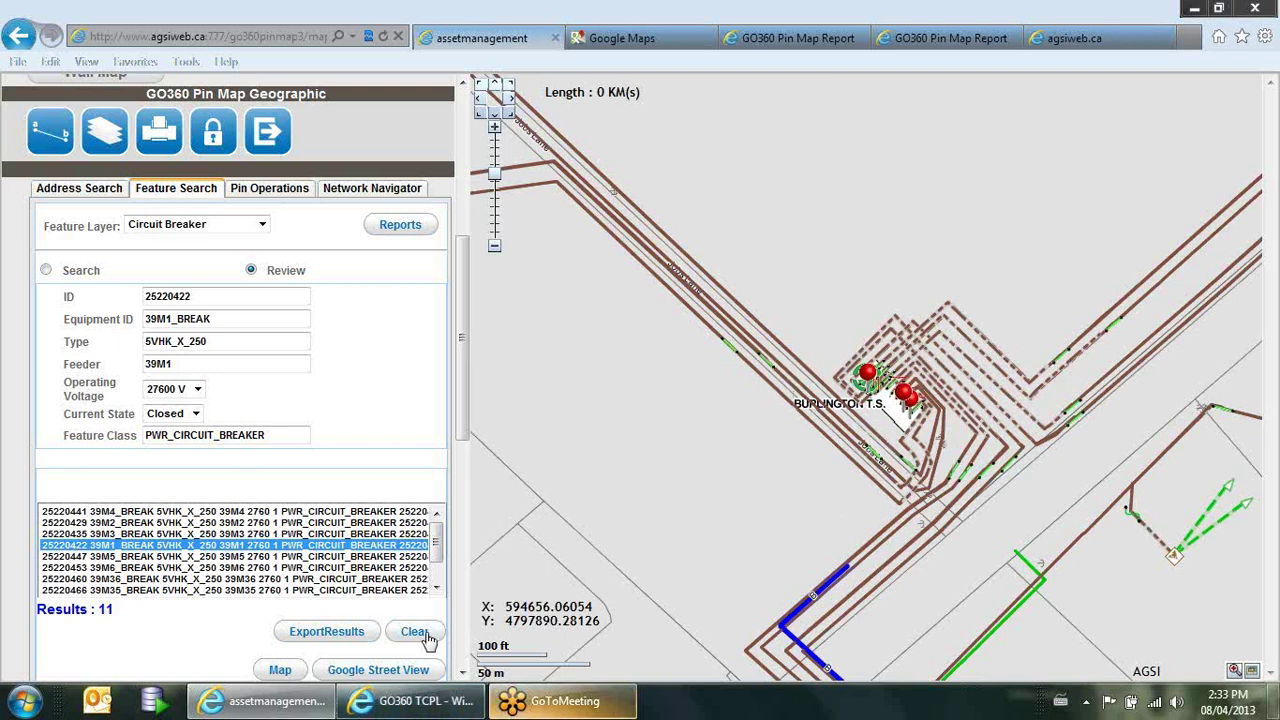
Step: Switch to the Intelligent Networks map viewer, look over its Query, Fence and Grid report options, and settle on the Fence report
{"action": "left_click", "coordinate": [420, 700]}
{"action": "left_click", "coordinate": [1025, 40]}
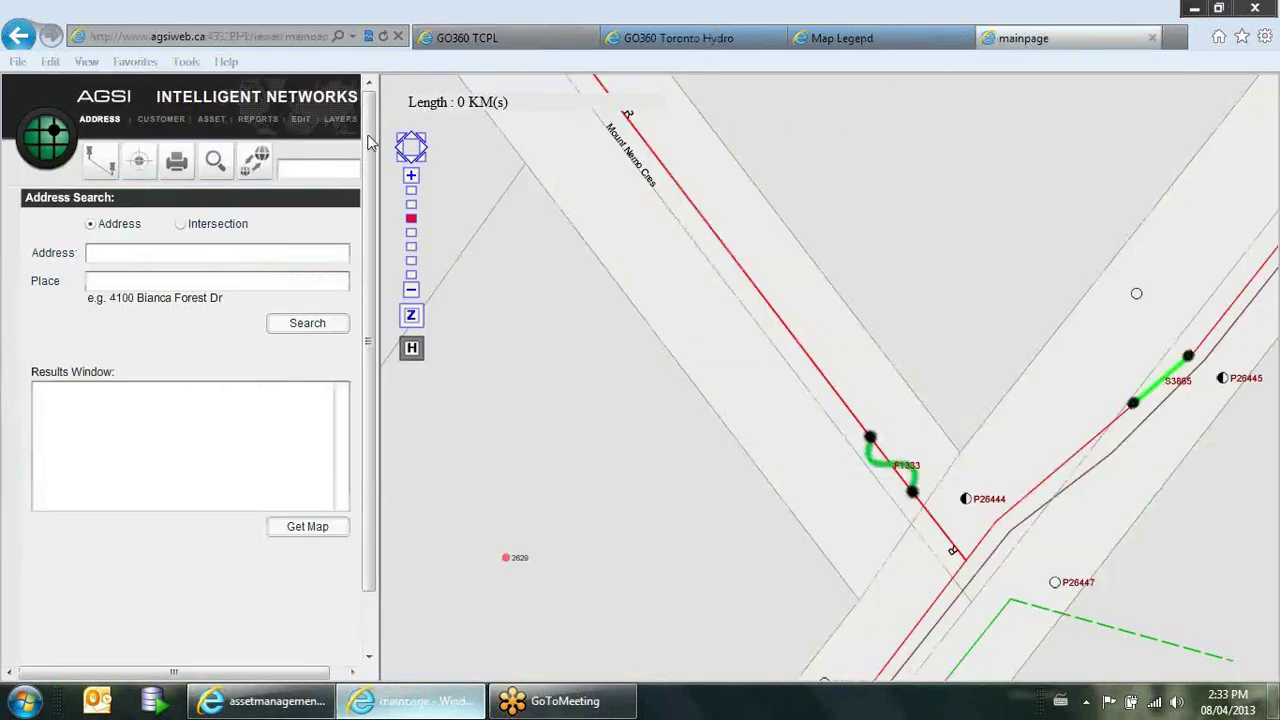
{"action": "left_click", "coordinate": [258, 121]}
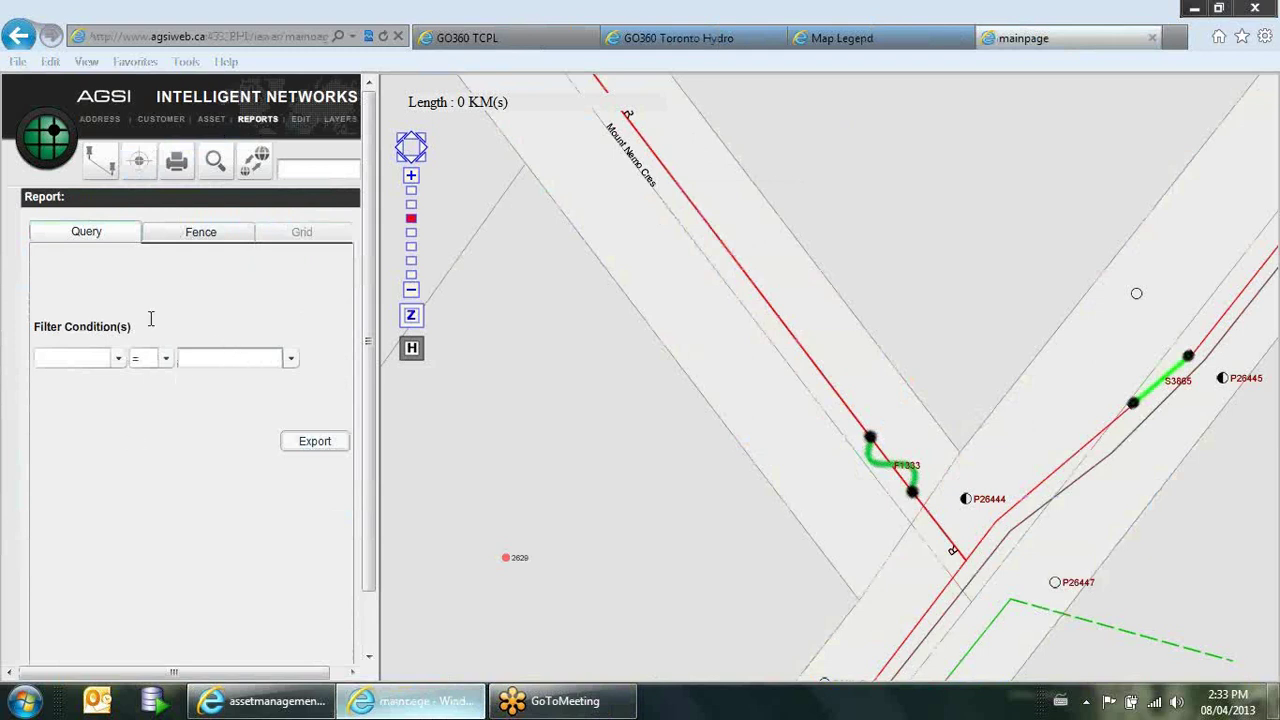
{"action": "left_click", "coordinate": [200, 232]}
{"action": "left_click", "coordinate": [303, 233]}
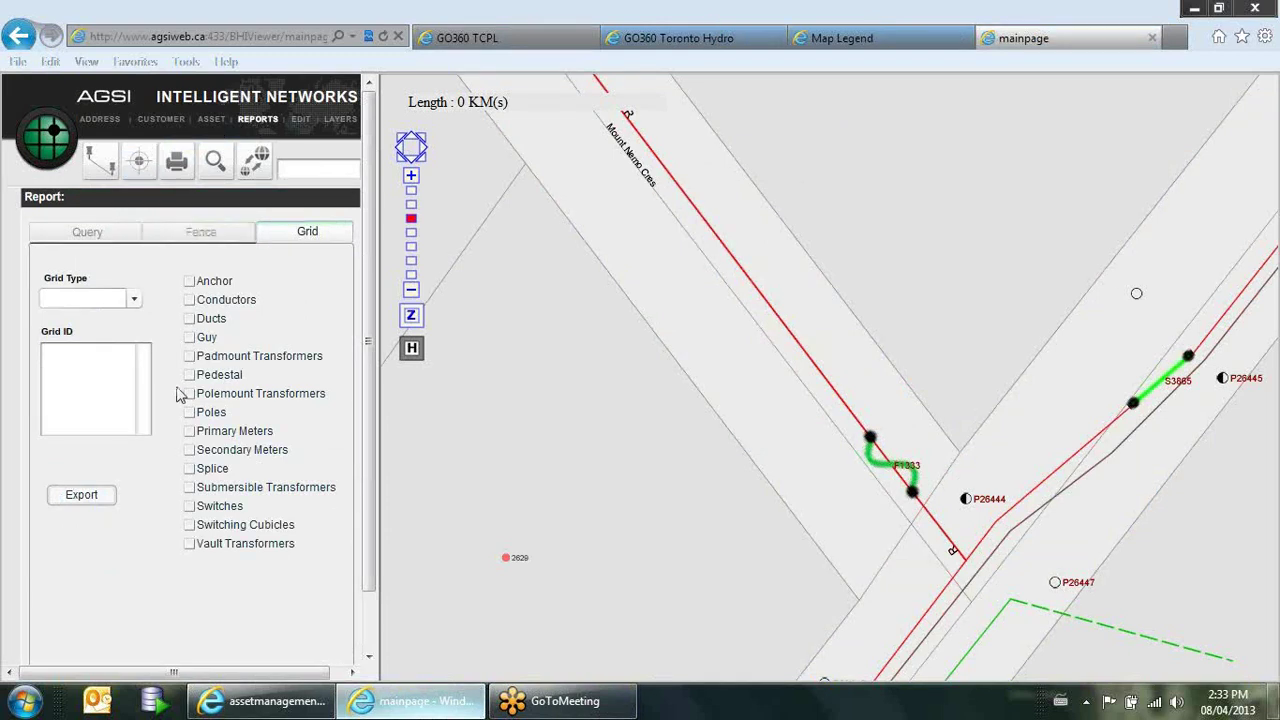
{"action": "left_click", "coordinate": [214, 241]}
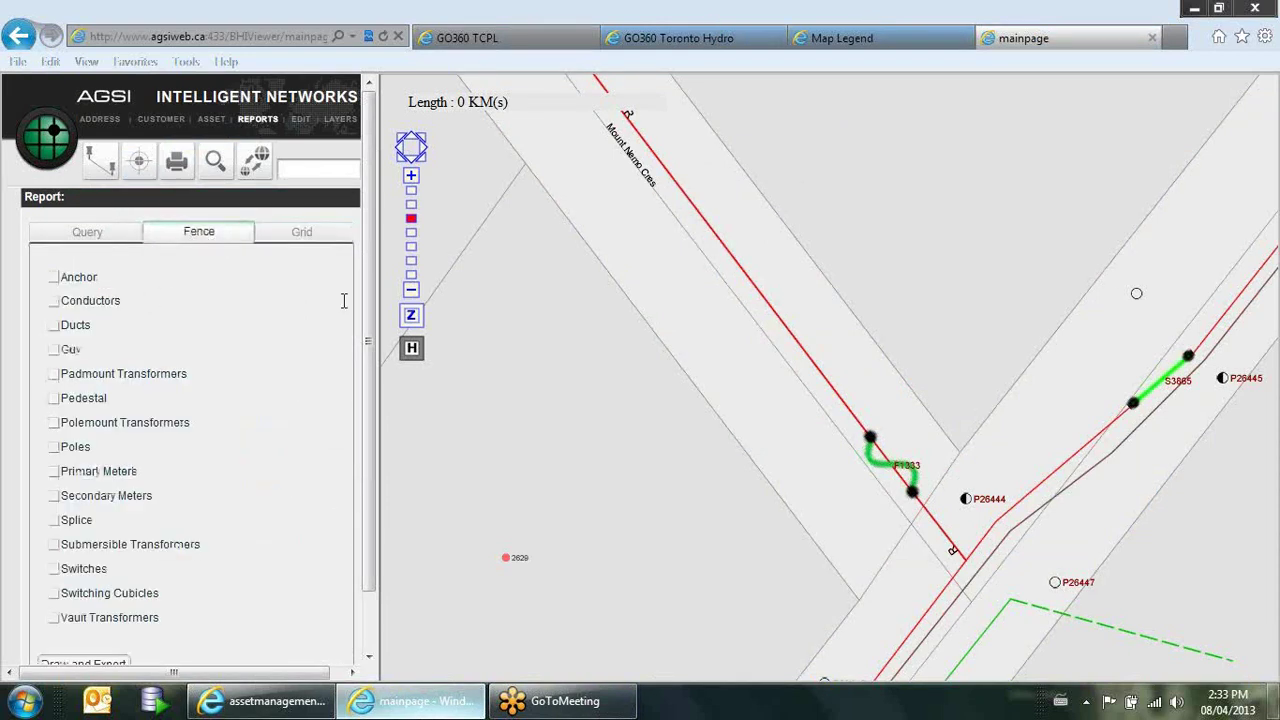
{"action": "left_click_drag", "start_coordinate": [374, 286], "coordinate": [374, 311]}
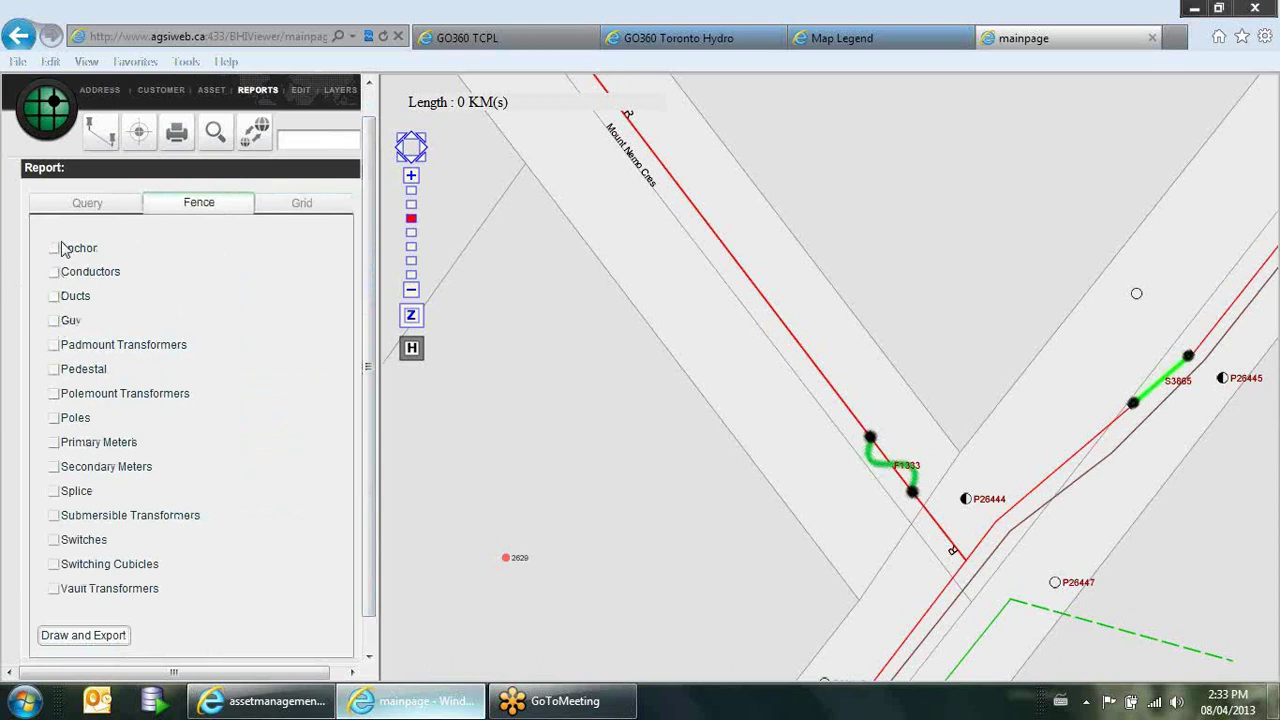
Step: Include Poles, Padmount Transformers, Polemount Transformers and Conductors in the fence report
{"action": "left_click", "coordinate": [55, 418]}
{"action": "left_click", "coordinate": [54, 345]}
{"action": "left_click", "coordinate": [55, 394]}
{"action": "left_click", "coordinate": [55, 272]}
Step: Draw a six-sided fence around the conductors and poles at the Mount Nemo Cres. junction and export the report
{"action": "left_click", "coordinate": [94, 634]}
{"action": "left_click", "coordinate": [456, 484]}
{"action": "left_click", "coordinate": [488, 148]}
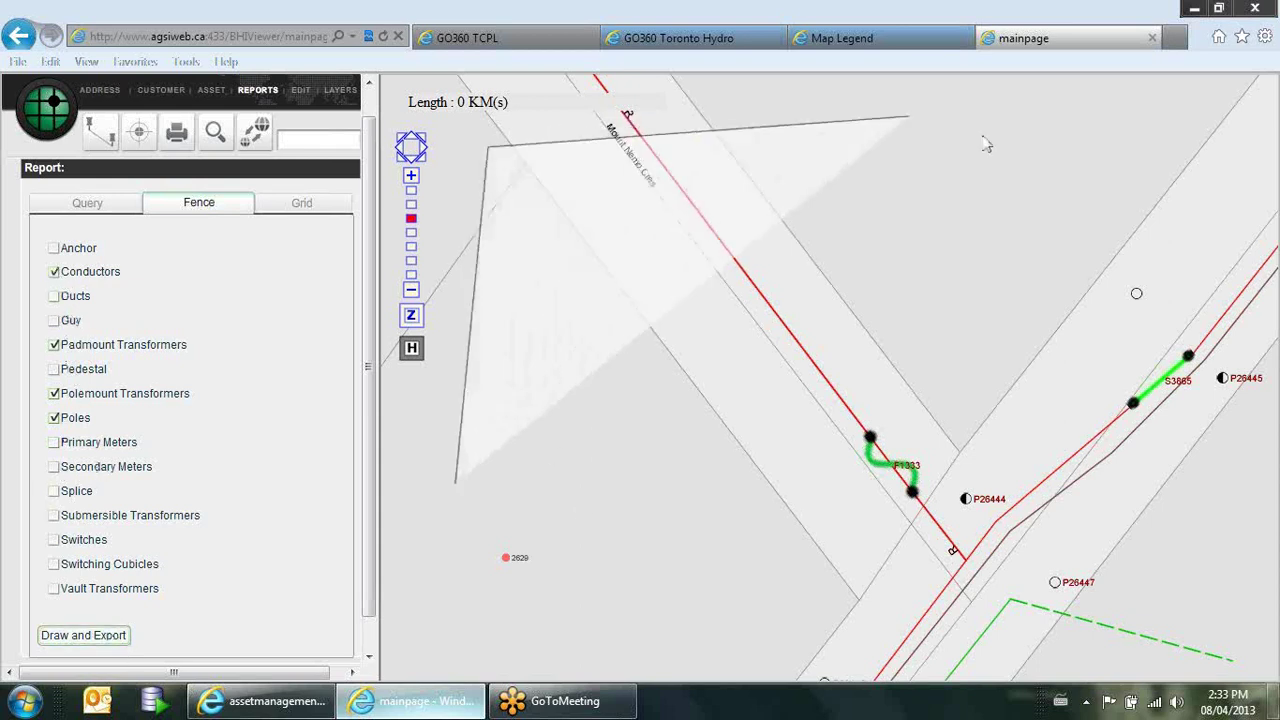
{"action": "left_click", "coordinate": [1022, 136]}
{"action": "left_click", "coordinate": [1245, 402]}
{"action": "double_click", "coordinate": [648, 628]}
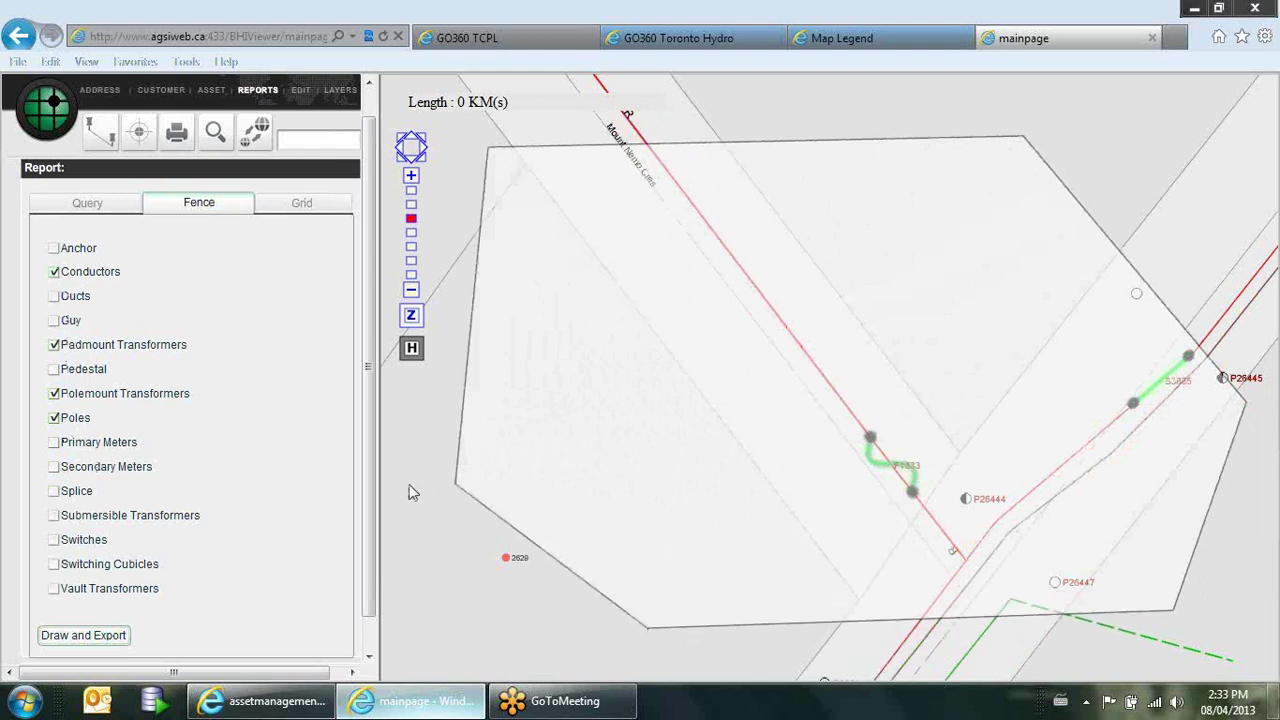
{"action": "left_click", "coordinate": [79, 638]}
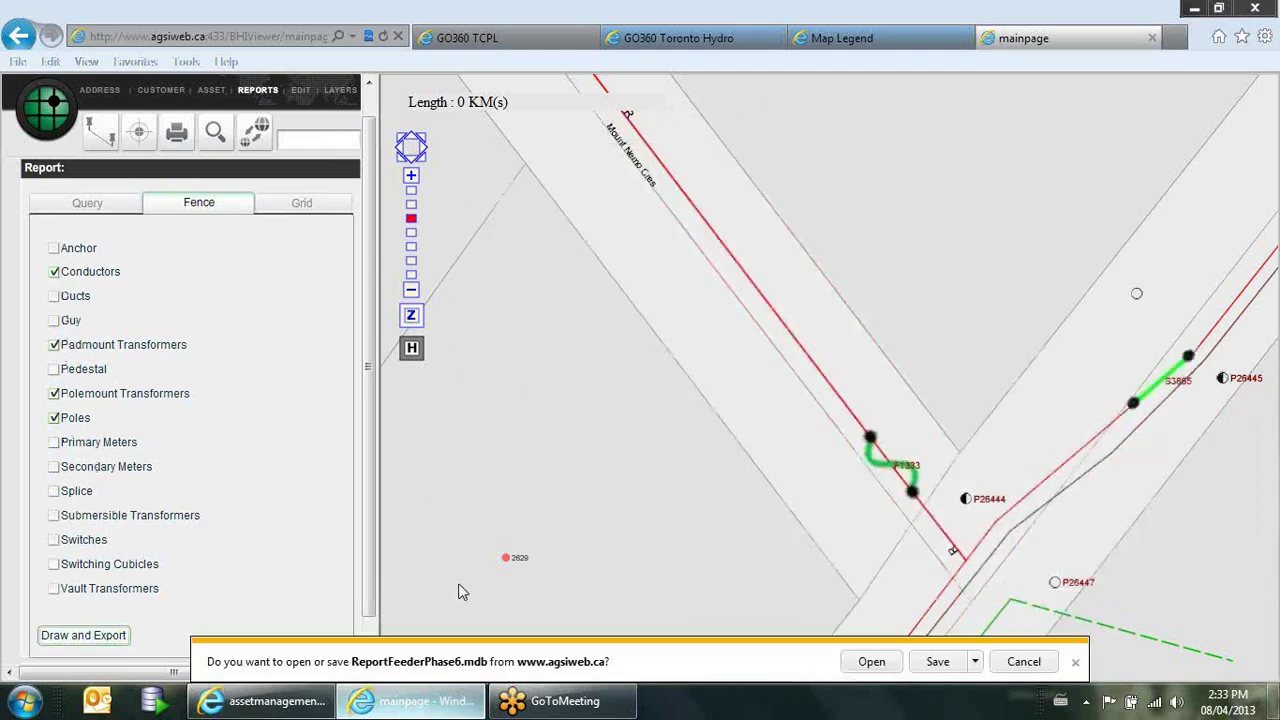
Step: Open the exported ReportFeederPhase6.mdb in Microsoft Access and review its Conductors and Poles tables
{"action": "left_click", "coordinate": [871, 661]}
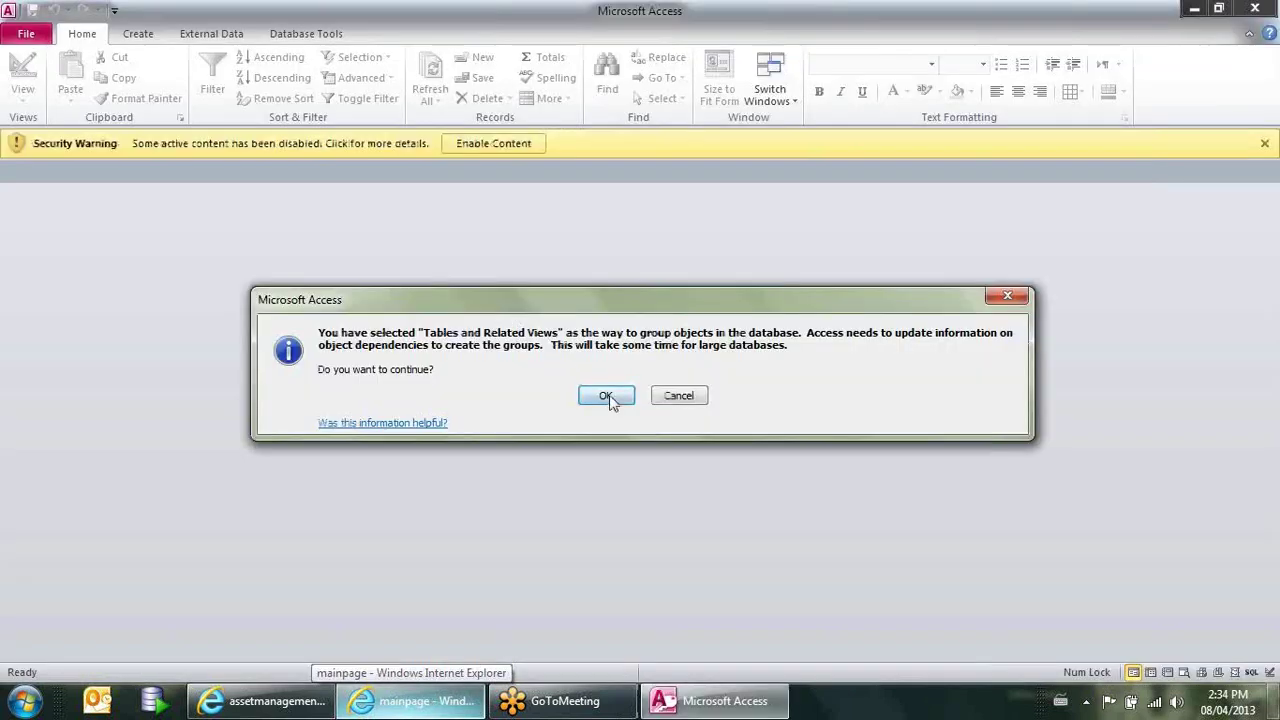
{"action": "left_click", "coordinate": [606, 394]}
{"action": "double_click", "coordinate": [77, 213]}
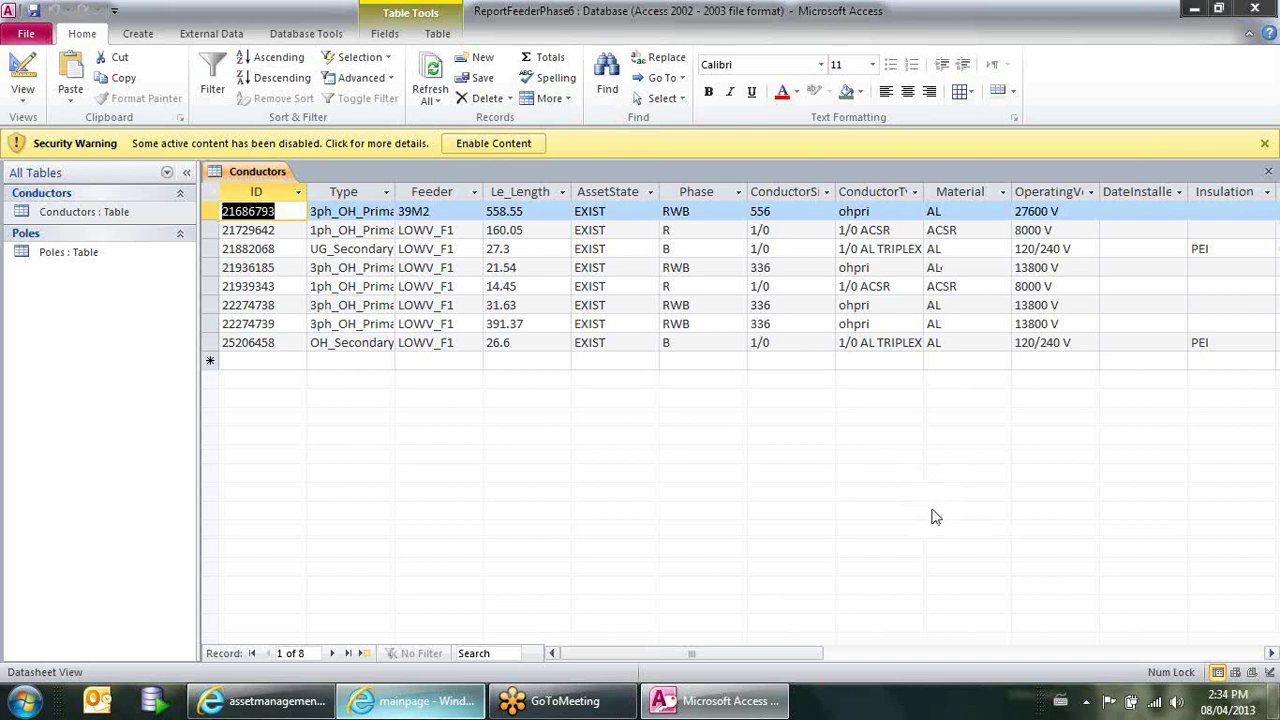
{"action": "left_click", "coordinate": [772, 705]}
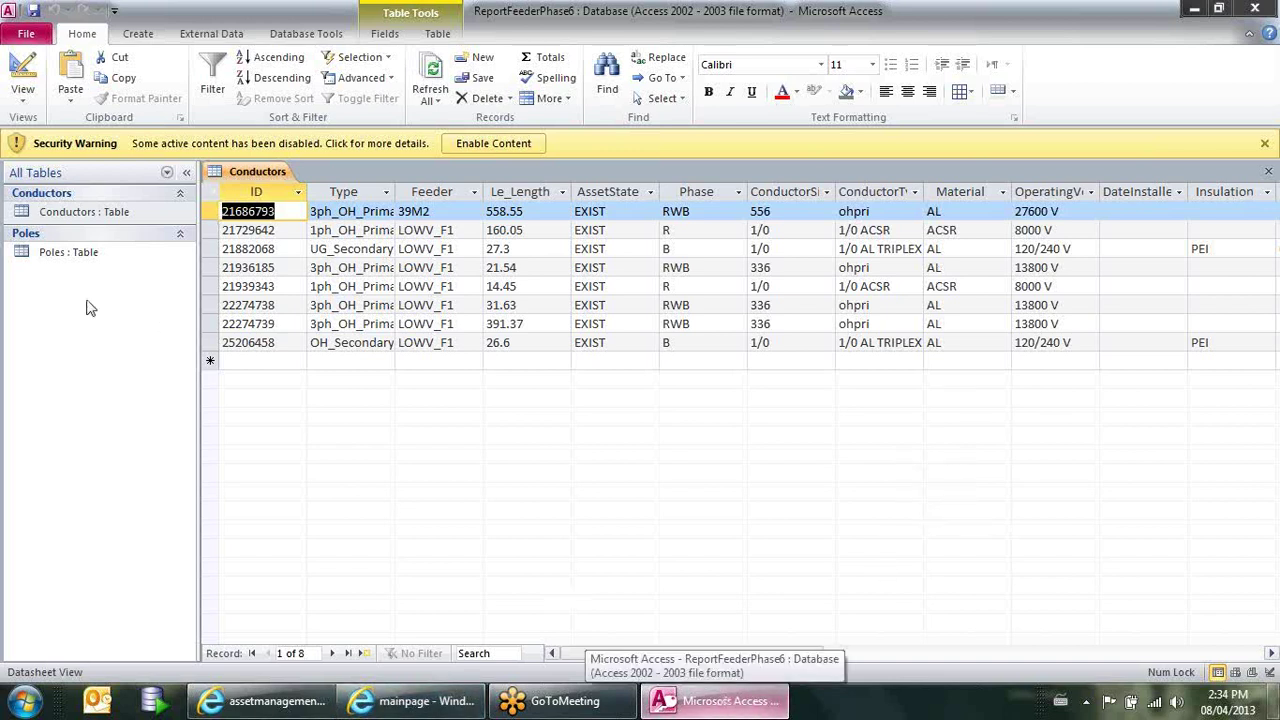
{"action": "double_click", "coordinate": [80, 257]}
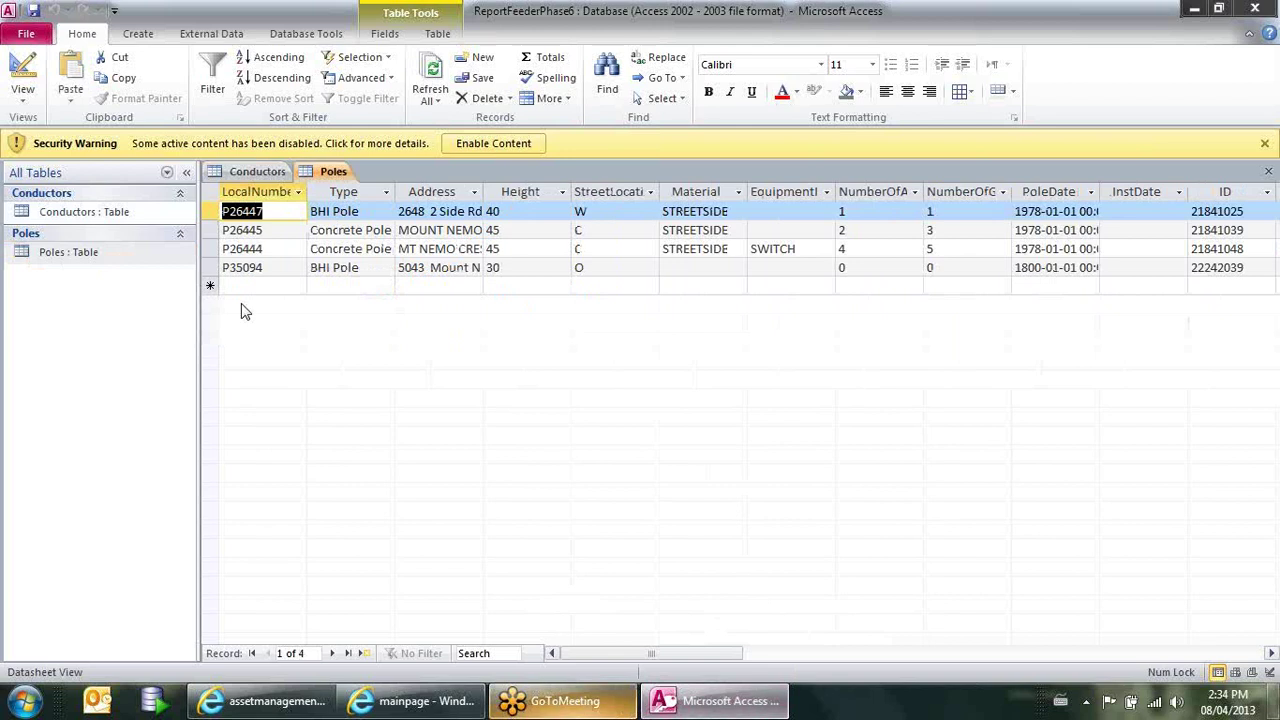
{"action": "double_click", "coordinate": [70, 212]}
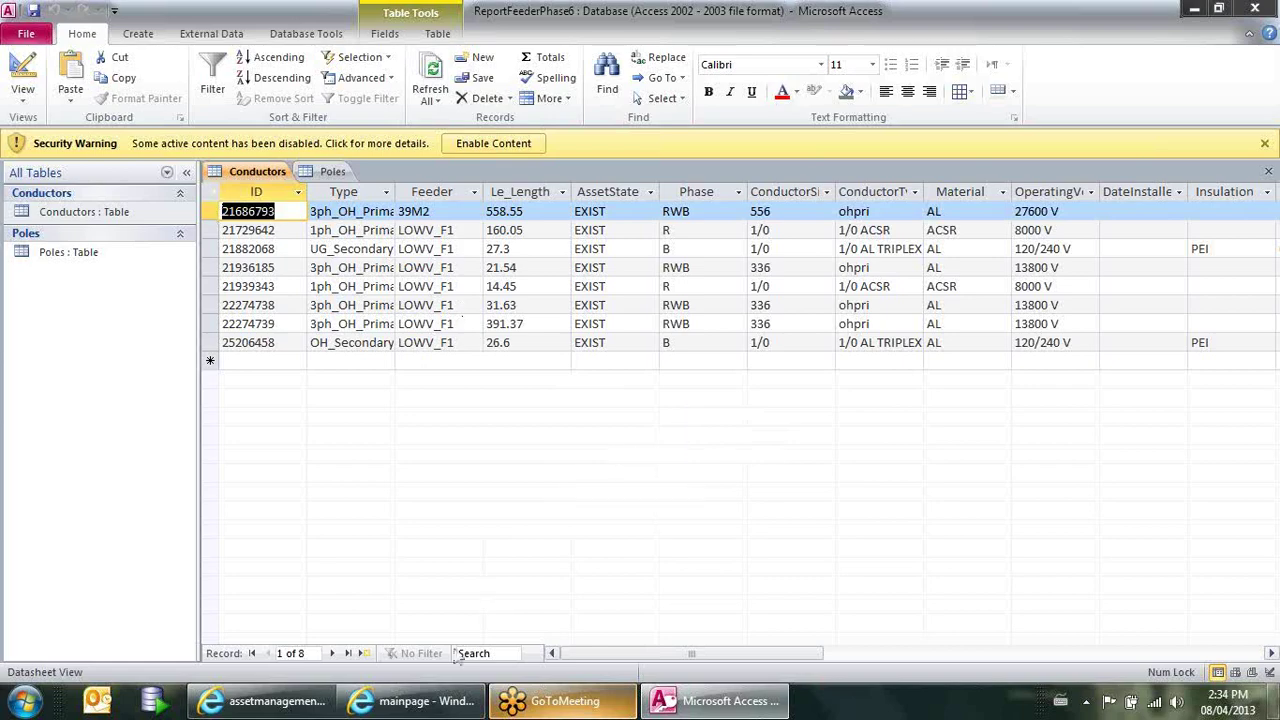
Step: Return to Internet Explorer and revisit the Toronto Hydro map, the fence report page, the pin map and the network tree view
{"action": "left_click", "coordinate": [418, 705]}
{"action": "left_click", "coordinate": [690, 38]}
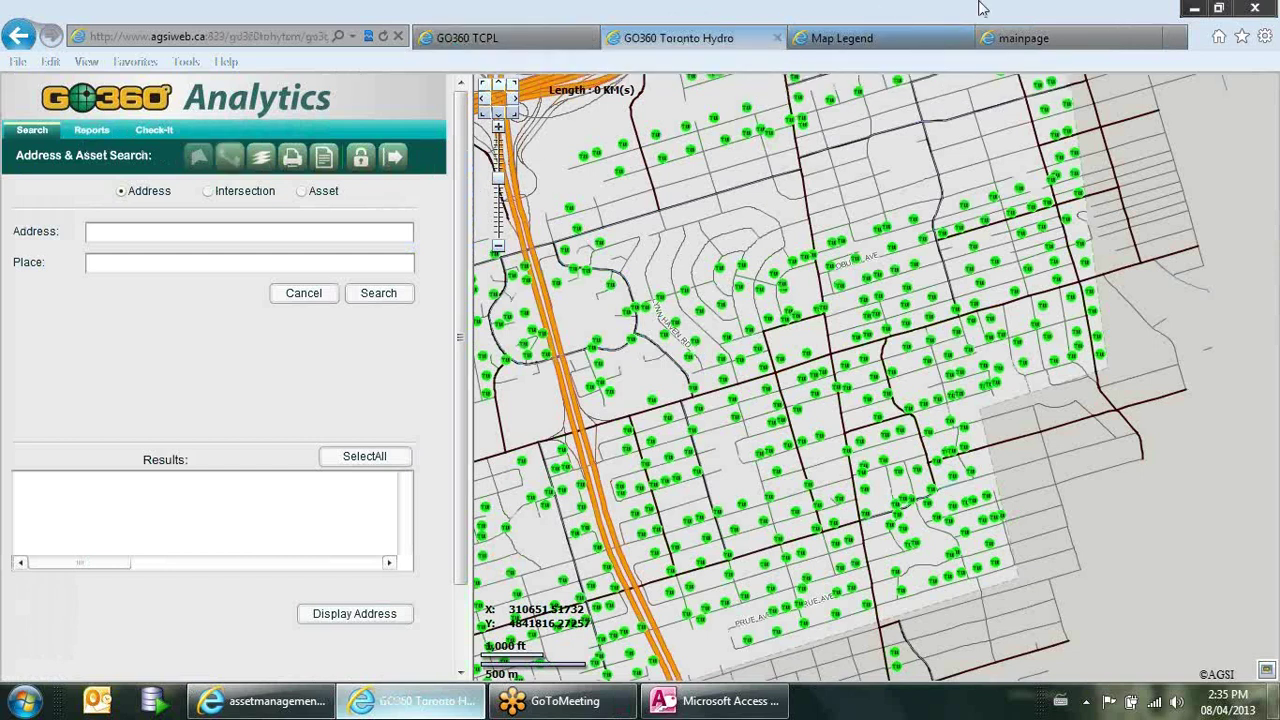
{"action": "left_click", "coordinate": [1061, 38]}
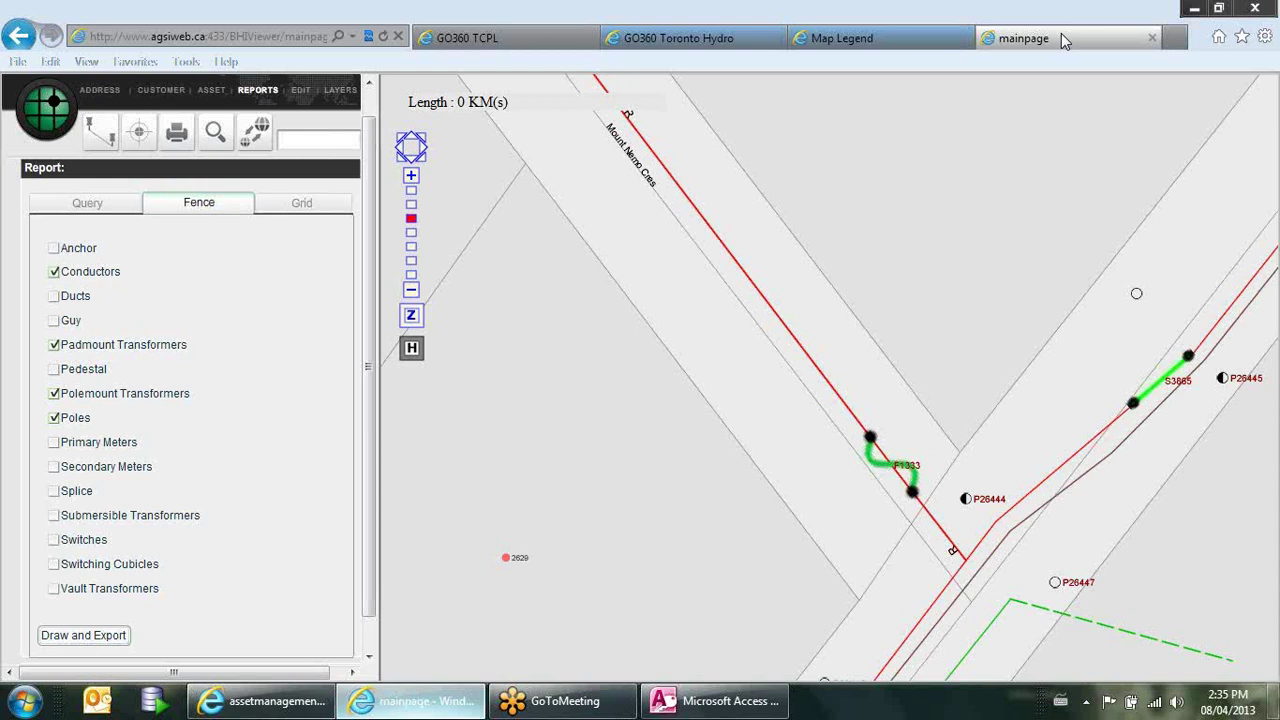
{"action": "left_click", "coordinate": [258, 704]}
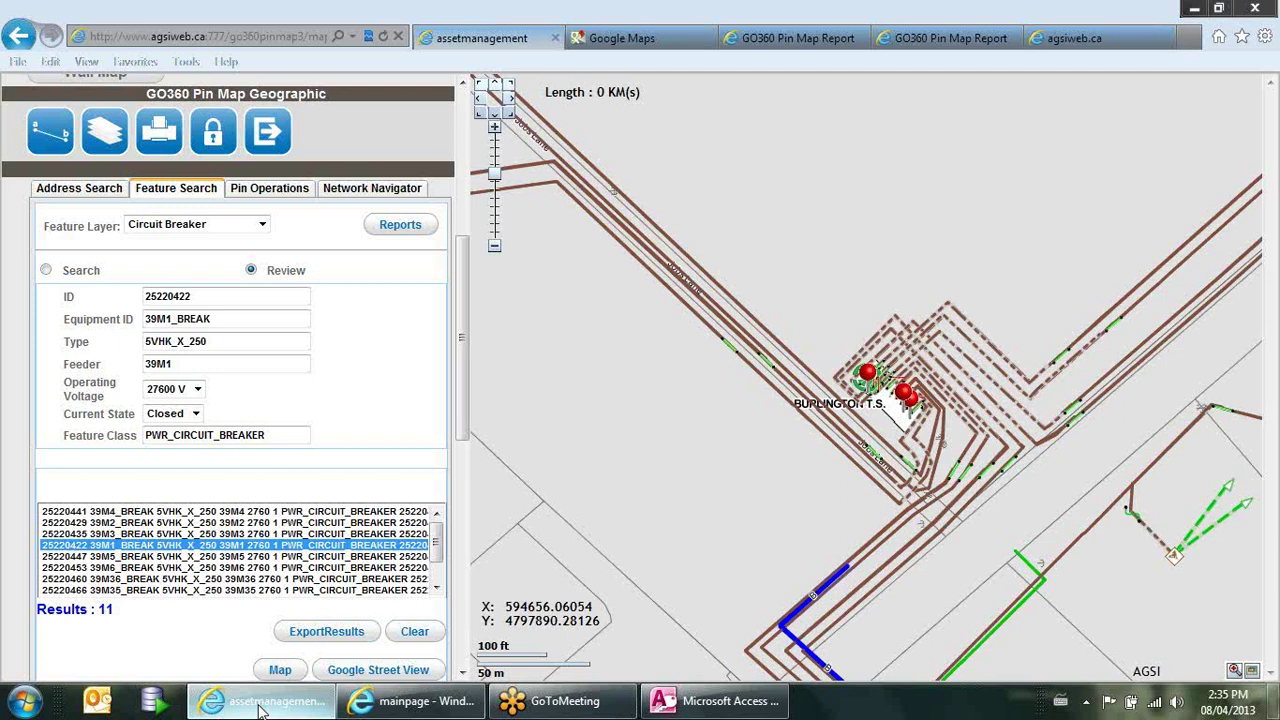
{"action": "left_click", "coordinate": [1080, 39]}
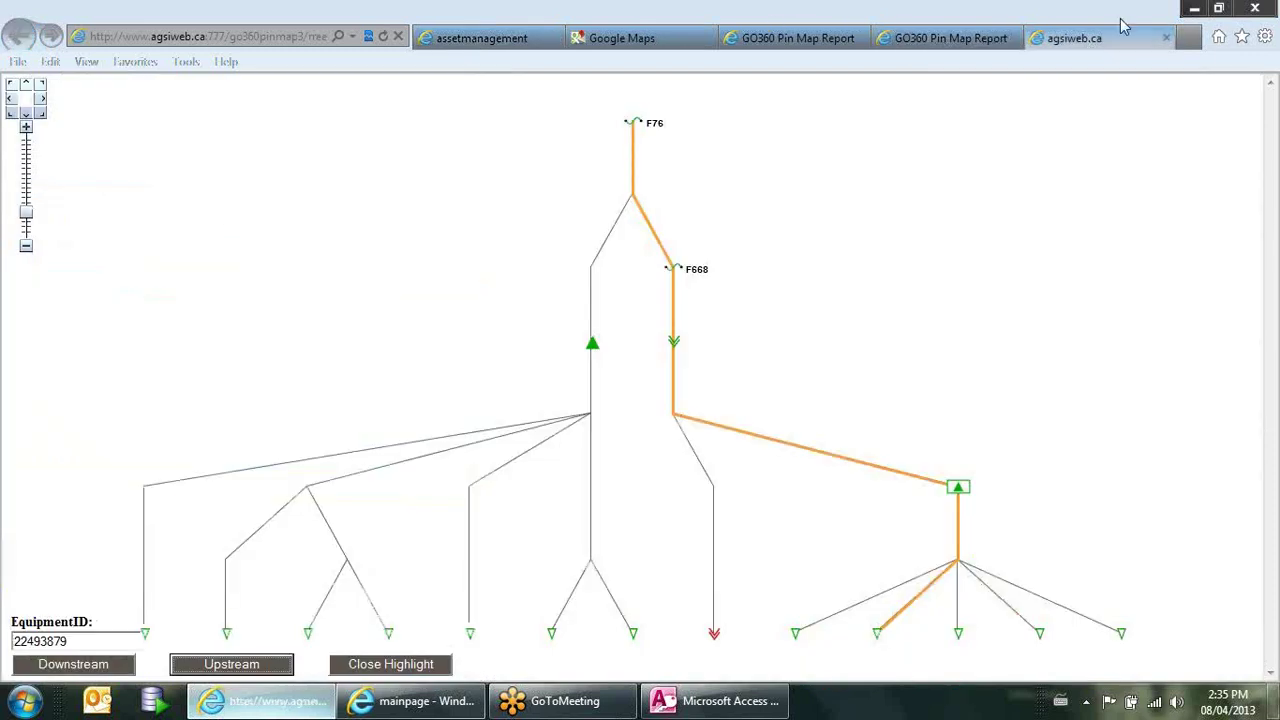
Step: Open the GO360 SDSS Communicator login page at agsiweb.ca:777/go360laplata/ in a new browser tab
{"action": "left_click", "coordinate": [1187, 39]}
{"action": "left_click", "coordinate": [251, 35]}
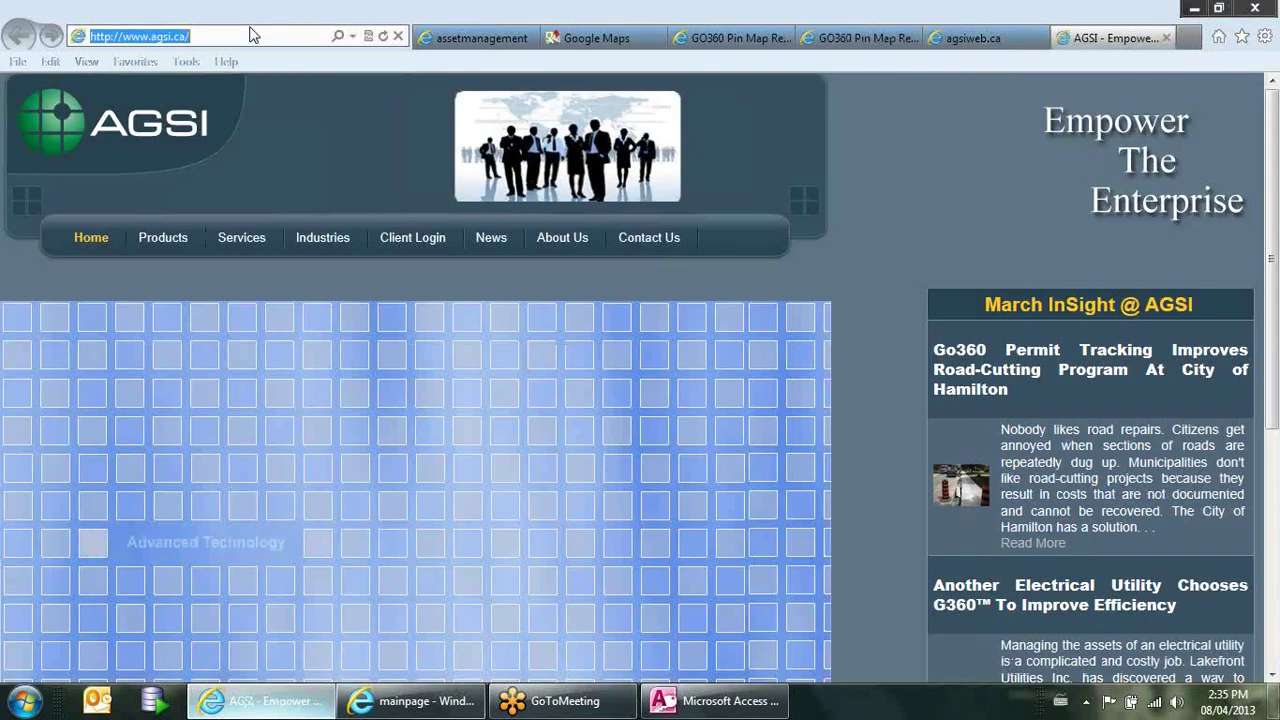
{"action": "type", "text": "sdss Config Engine"}
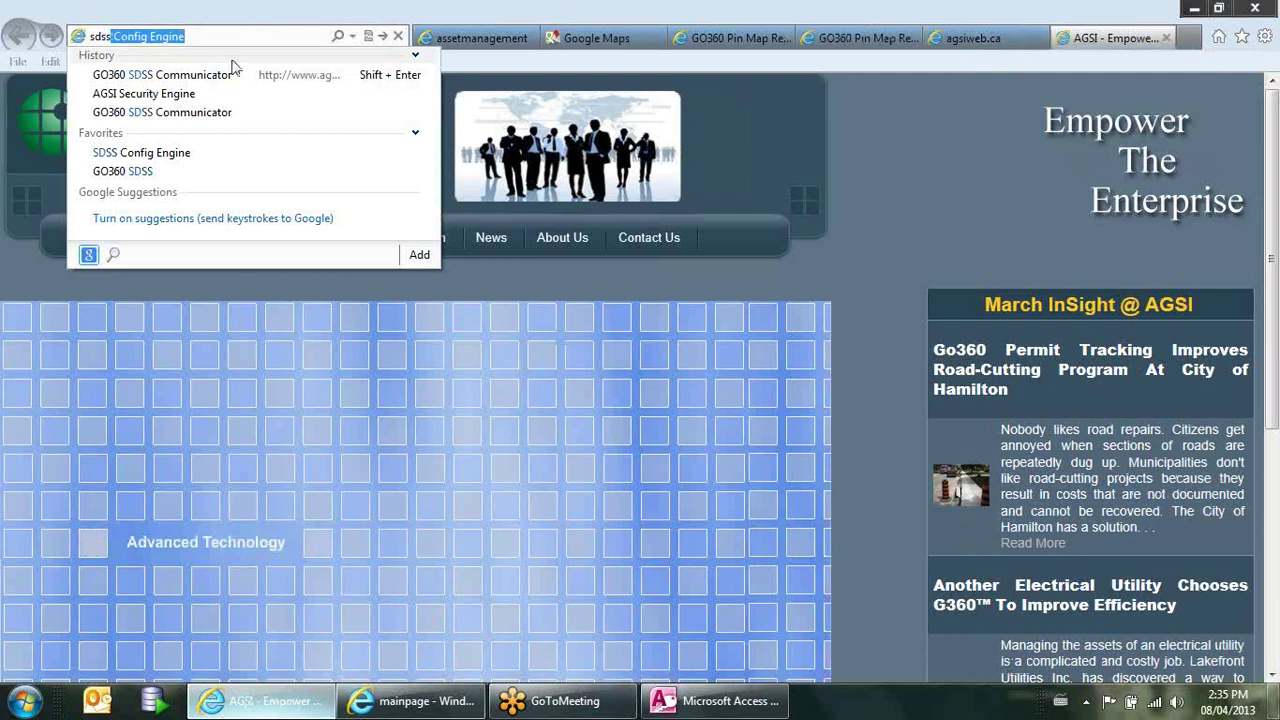
{"action": "left_click", "coordinate": [218, 77]}
{"action": "left_click", "coordinate": [150, 37]}
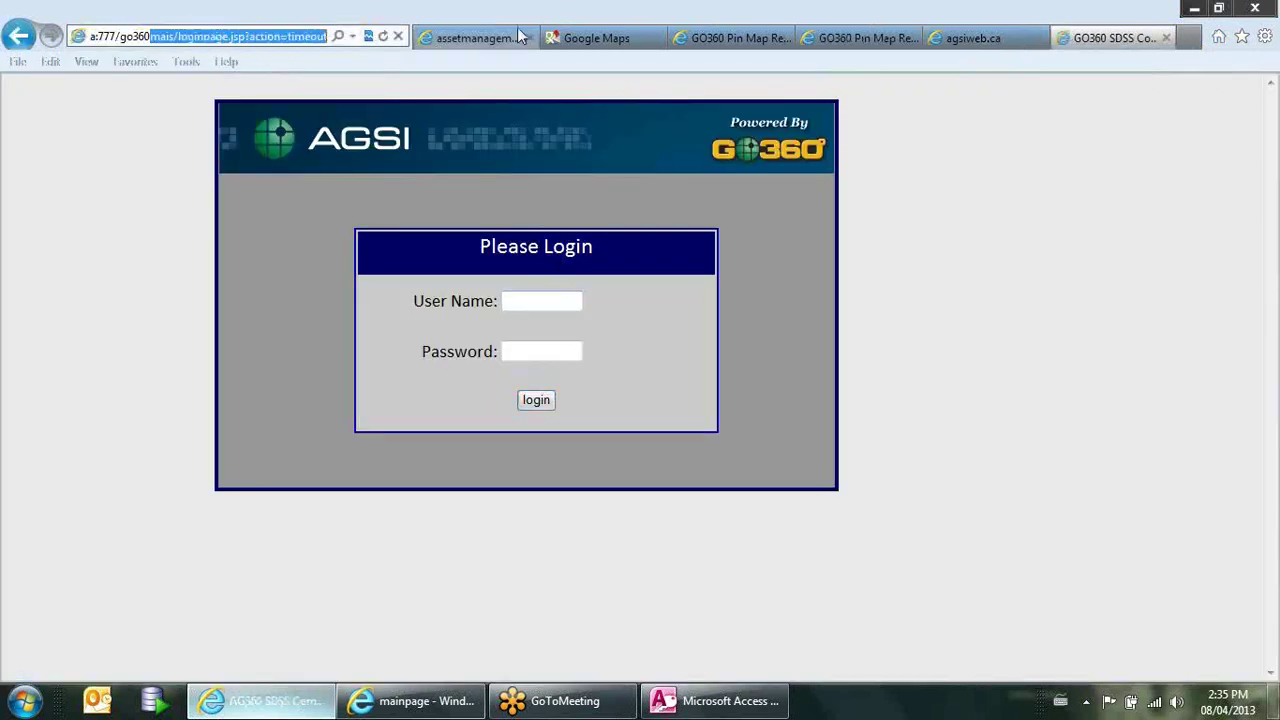
{"action": "type", "text": "lap"}
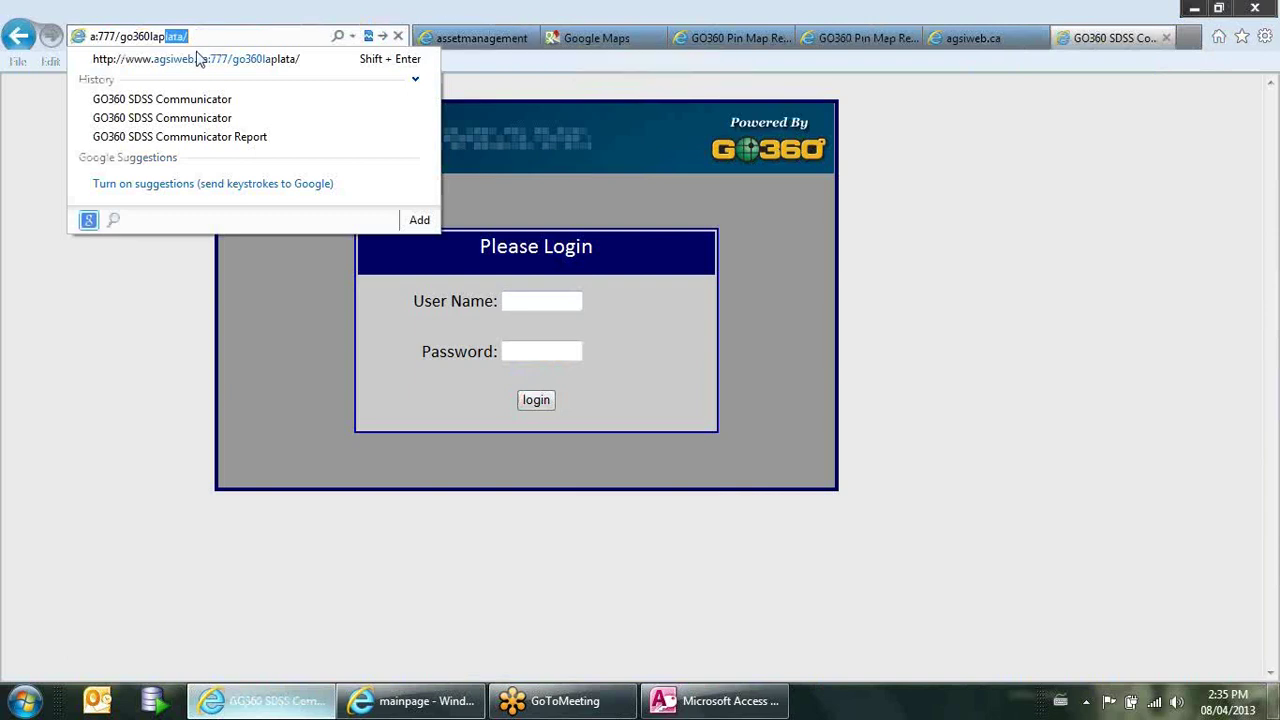
{"action": "left_click", "coordinate": [200, 59]}
Step: Log in to the La Plata site with the user name and account password, and accept the terms and conditions
{"action": "left_click", "coordinate": [558, 299]}
{"action": "type", "text": "laplala"}
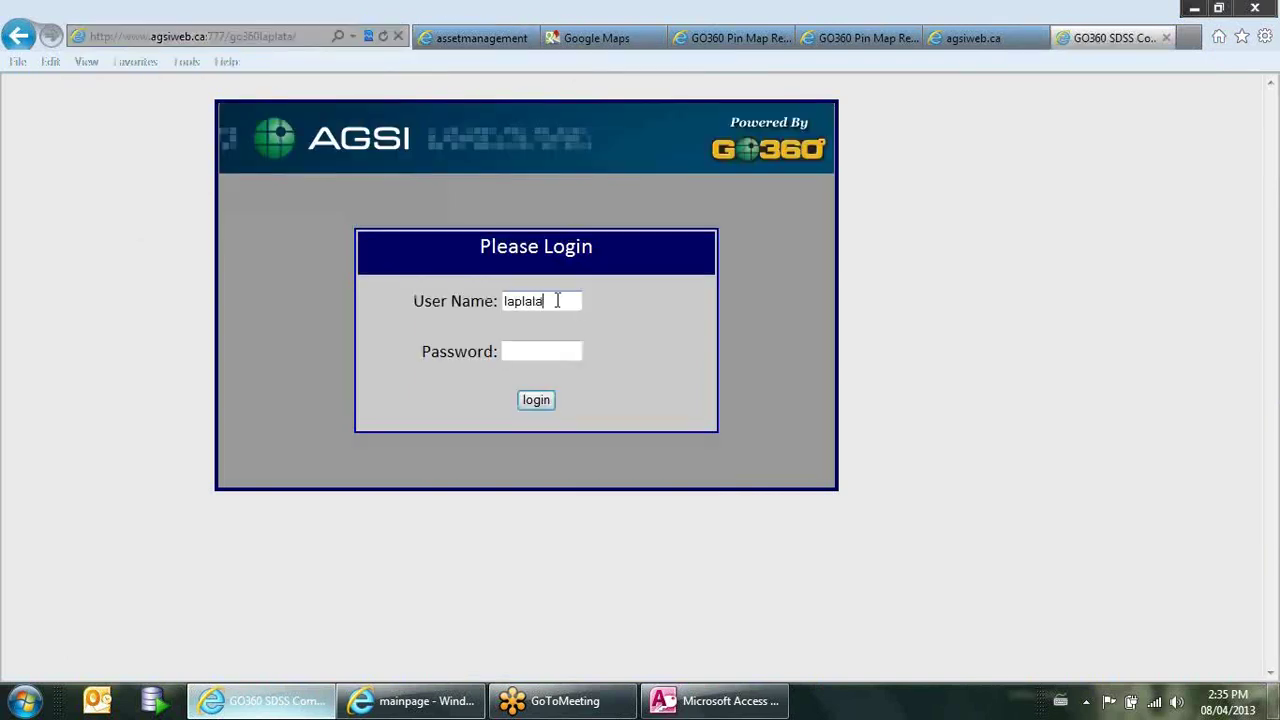
{"action": "key", "text": "Tab"}
{"action": "type", "text": "********"}
{"action": "key", "text": "Return"}
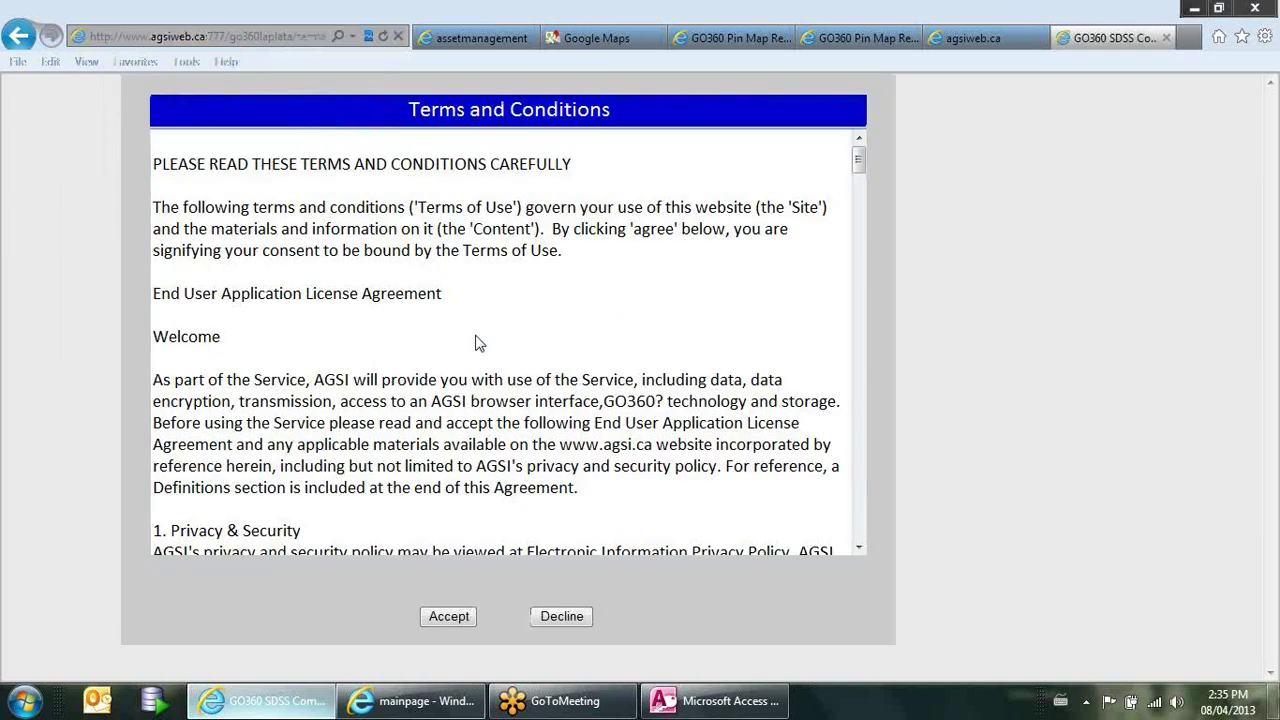
{"action": "left_click", "coordinate": [447, 616]}
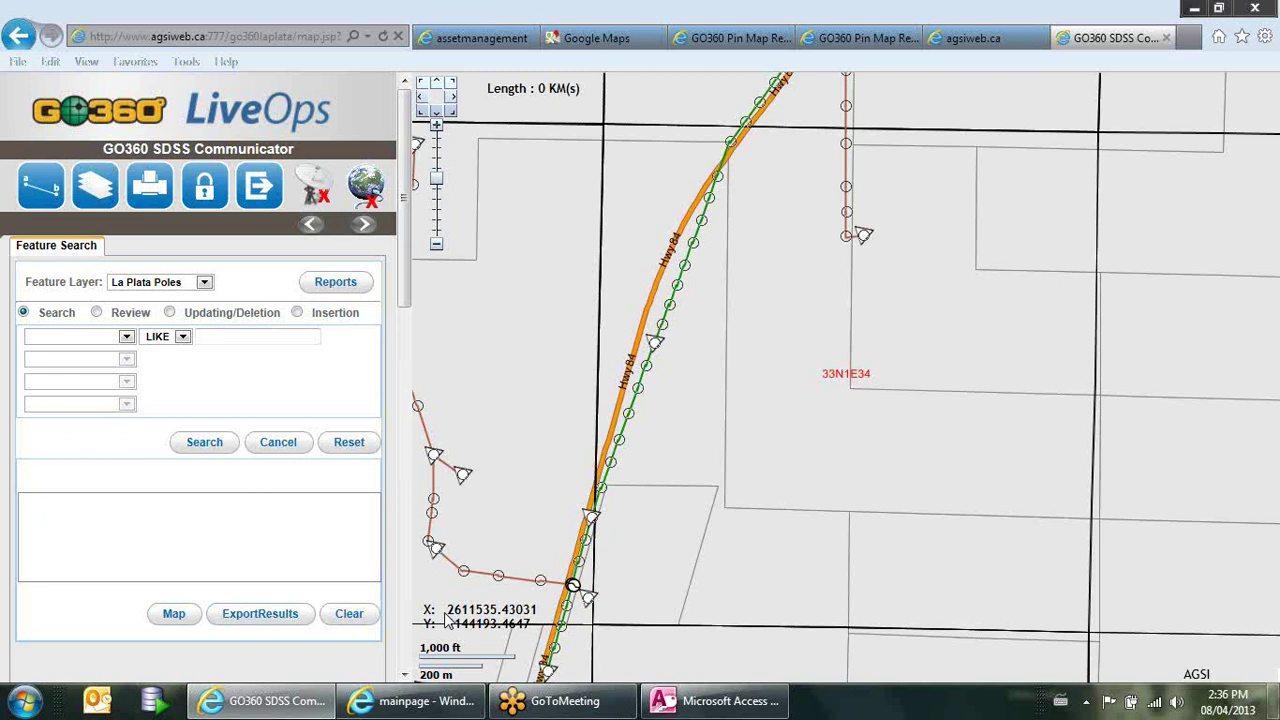
Step: Inspect the attributes of the end pole on the line north of grid label 33N1E34 and open its attached photo
{"action": "left_click", "coordinate": [850, 240]}
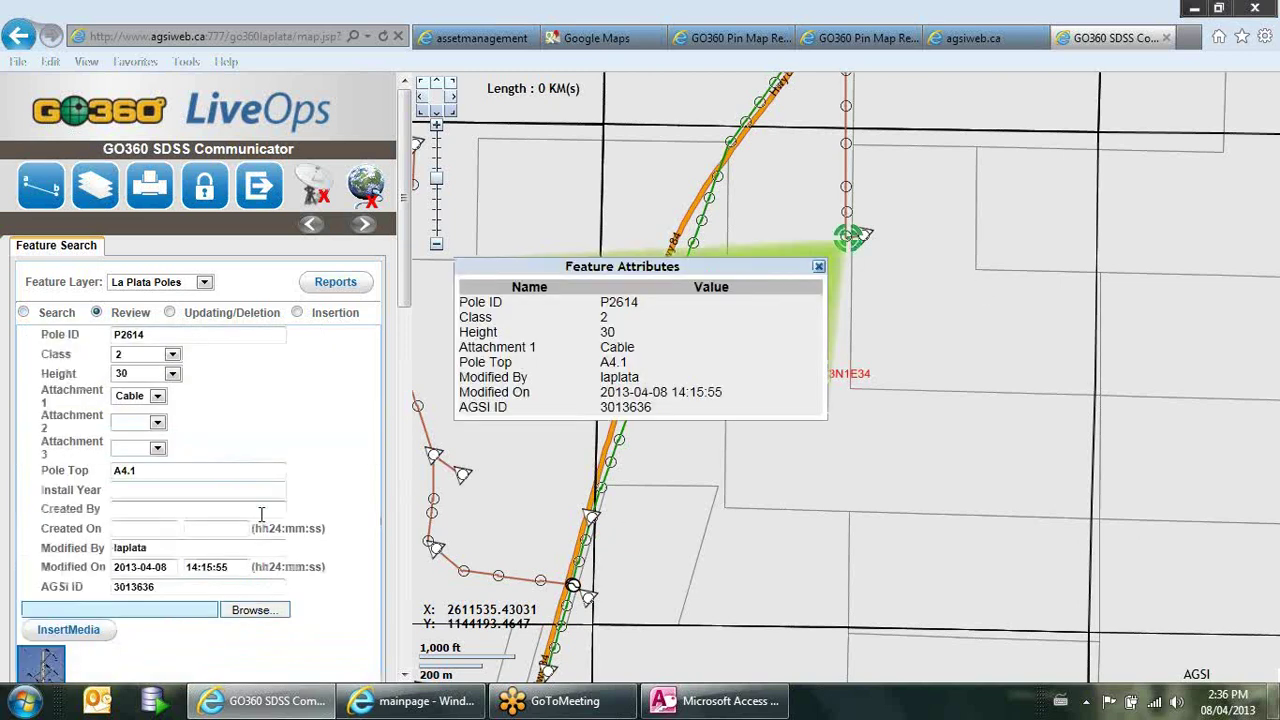
{"action": "scroll", "coordinate": [105, 560], "scroll_direction": "down", "scroll_amount": 3}
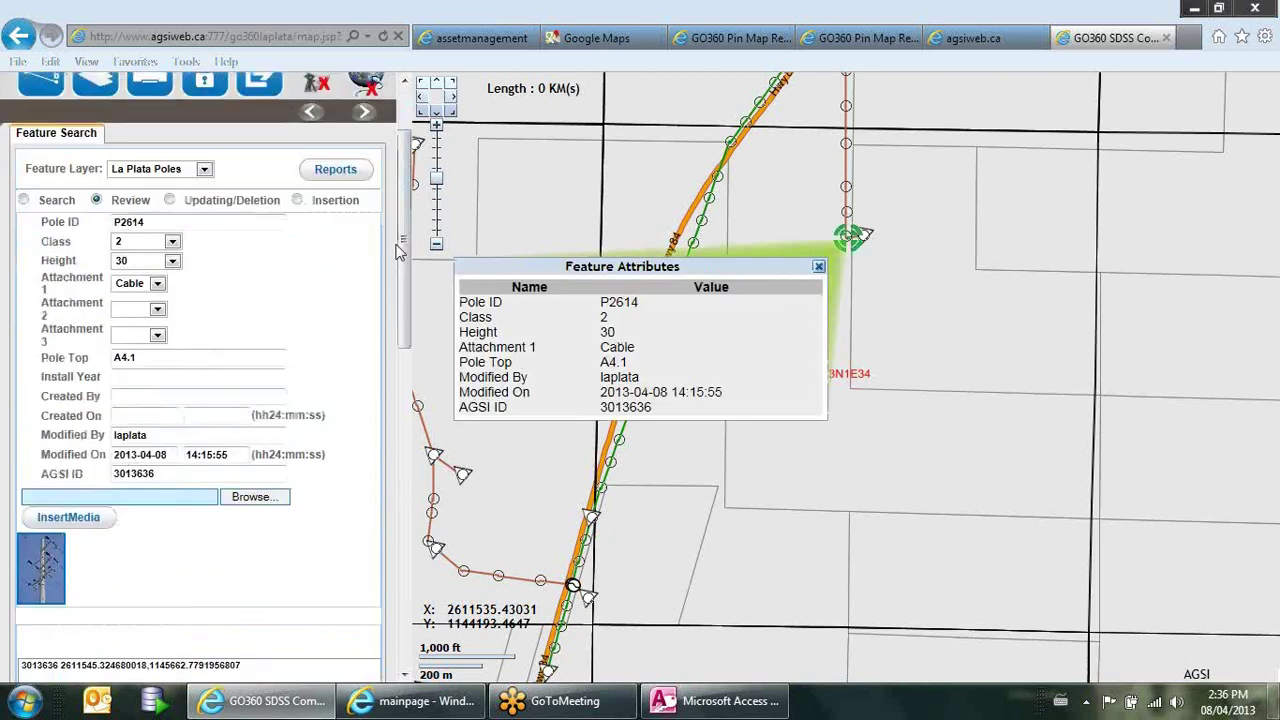
{"action": "left_click", "coordinate": [50, 587]}
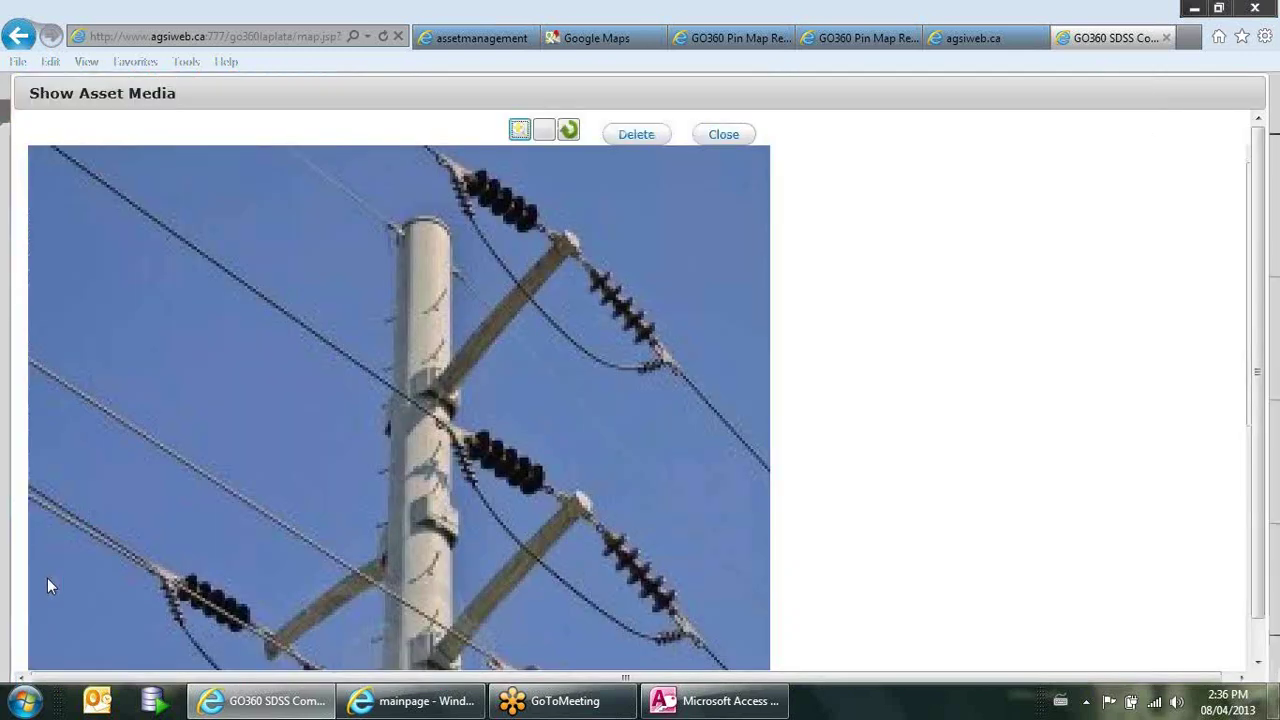
Step: Adjust the zoom of the pole photo repeatedly and close the asset media viewer
{"action": "left_click", "coordinate": [543, 132]}
{"action": "left_click", "coordinate": [544, 132]}
{"action": "left_click", "coordinate": [544, 132]}
{"action": "left_click", "coordinate": [544, 132]}
{"action": "left_click", "coordinate": [544, 132]}
{"action": "left_click", "coordinate": [544, 132]}
{"action": "left_click", "coordinate": [544, 132]}
{"action": "left_click", "coordinate": [544, 132]}
{"action": "left_click", "coordinate": [544, 132]}
{"action": "left_click", "coordinate": [724, 137]}
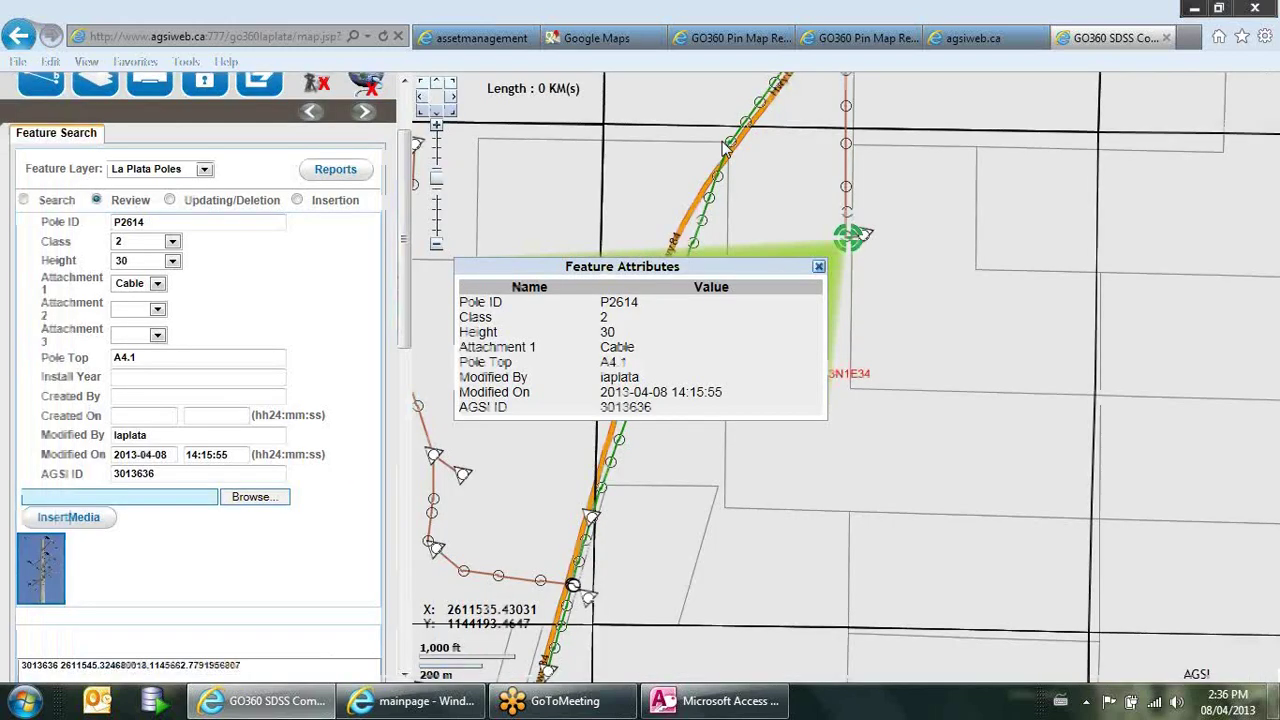